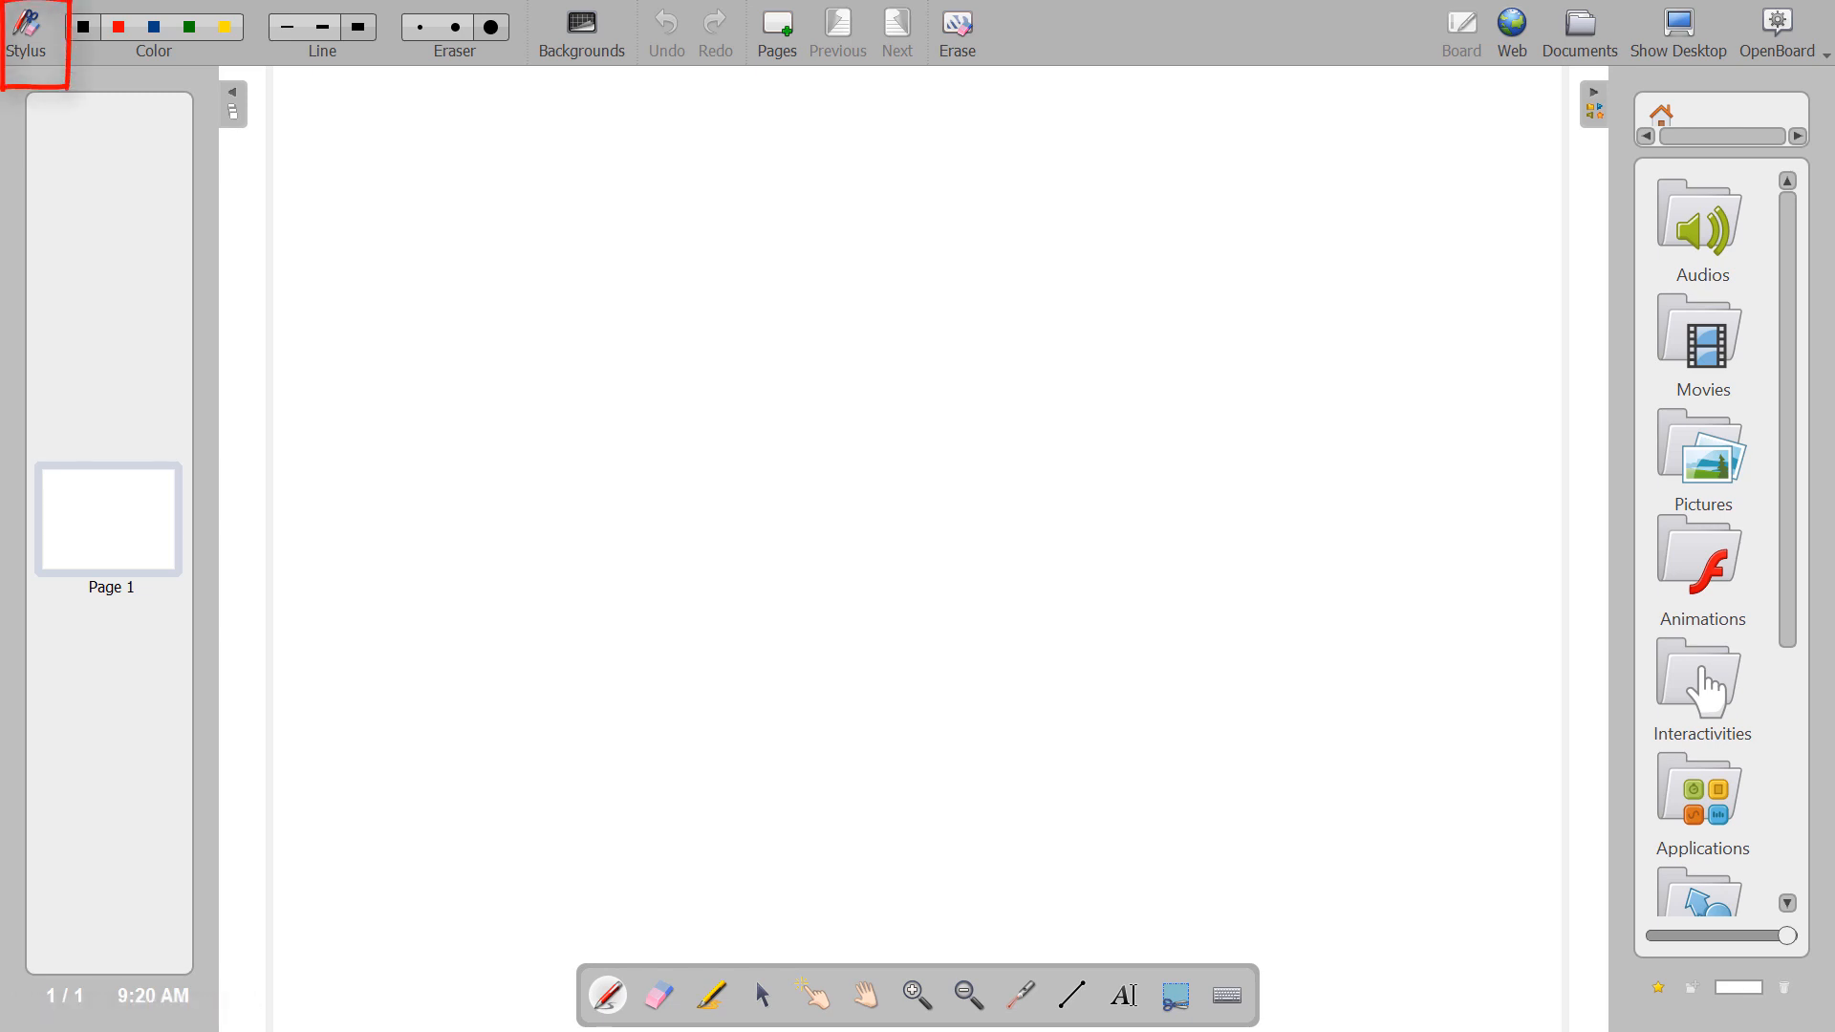
# Hide the stylus tool palette and show it again
pyautogui.click(28, 34)
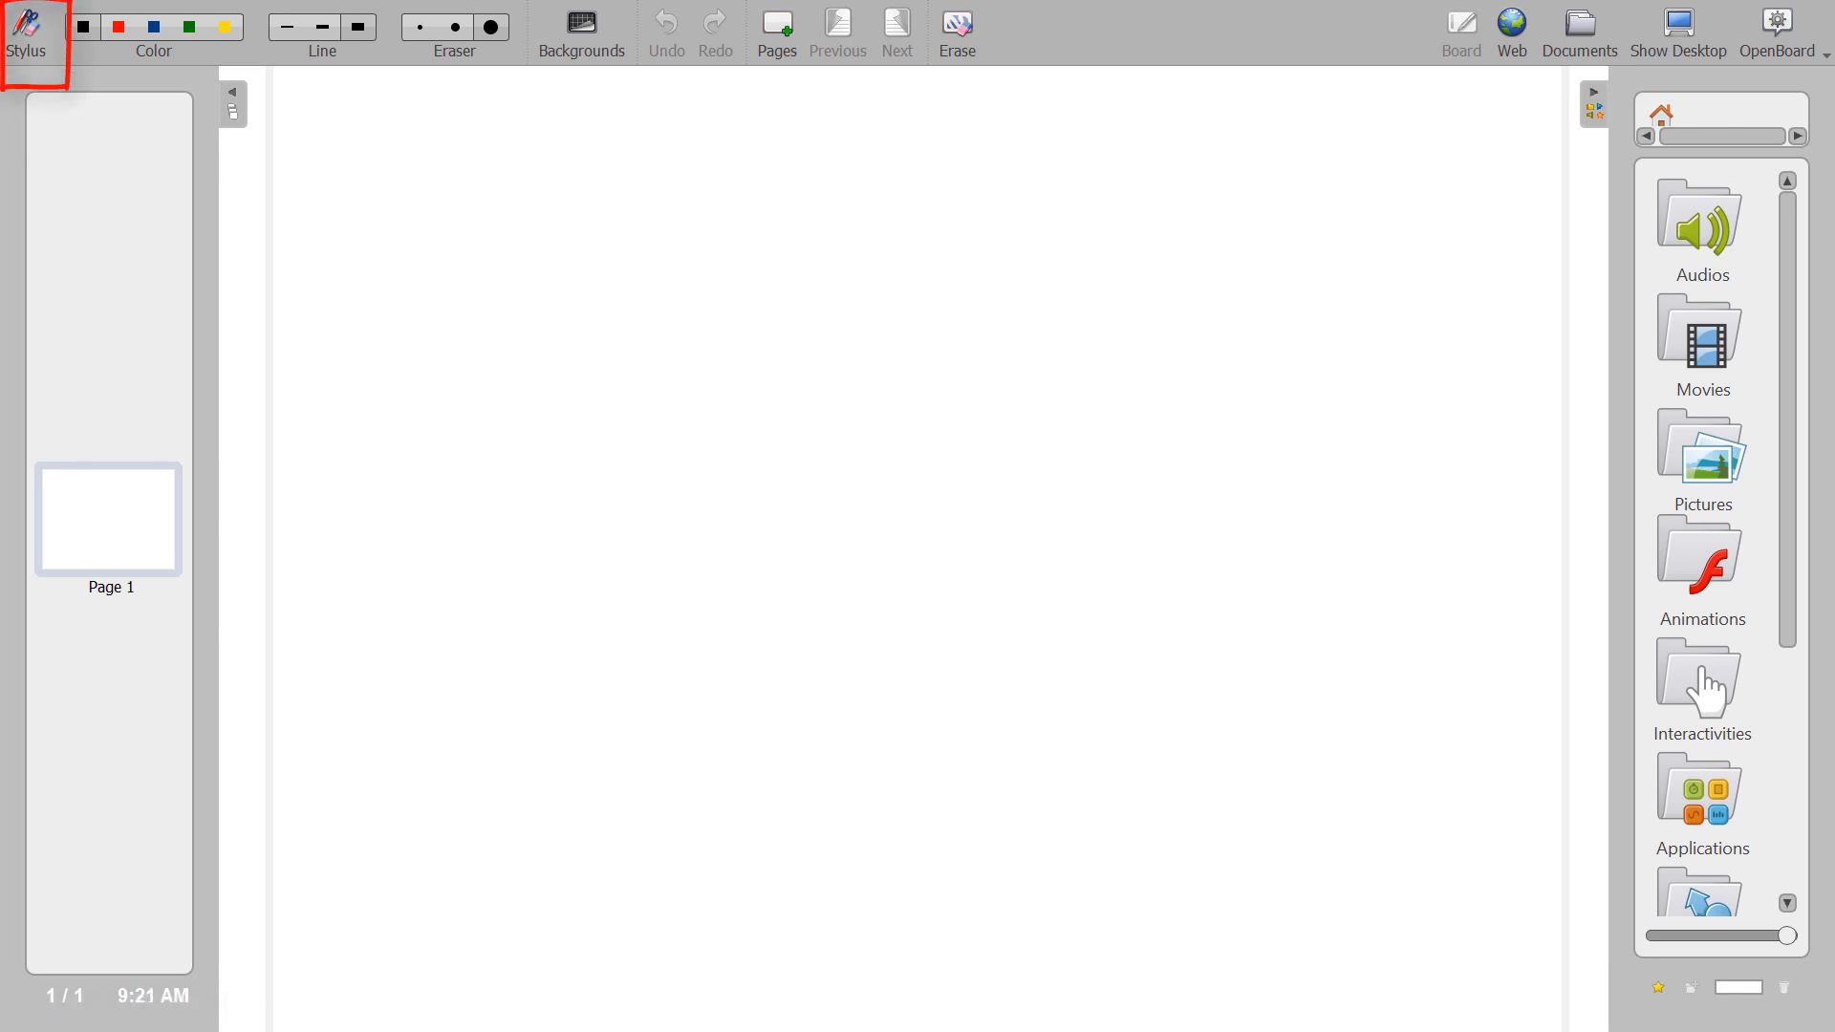
pyautogui.click(28, 34)
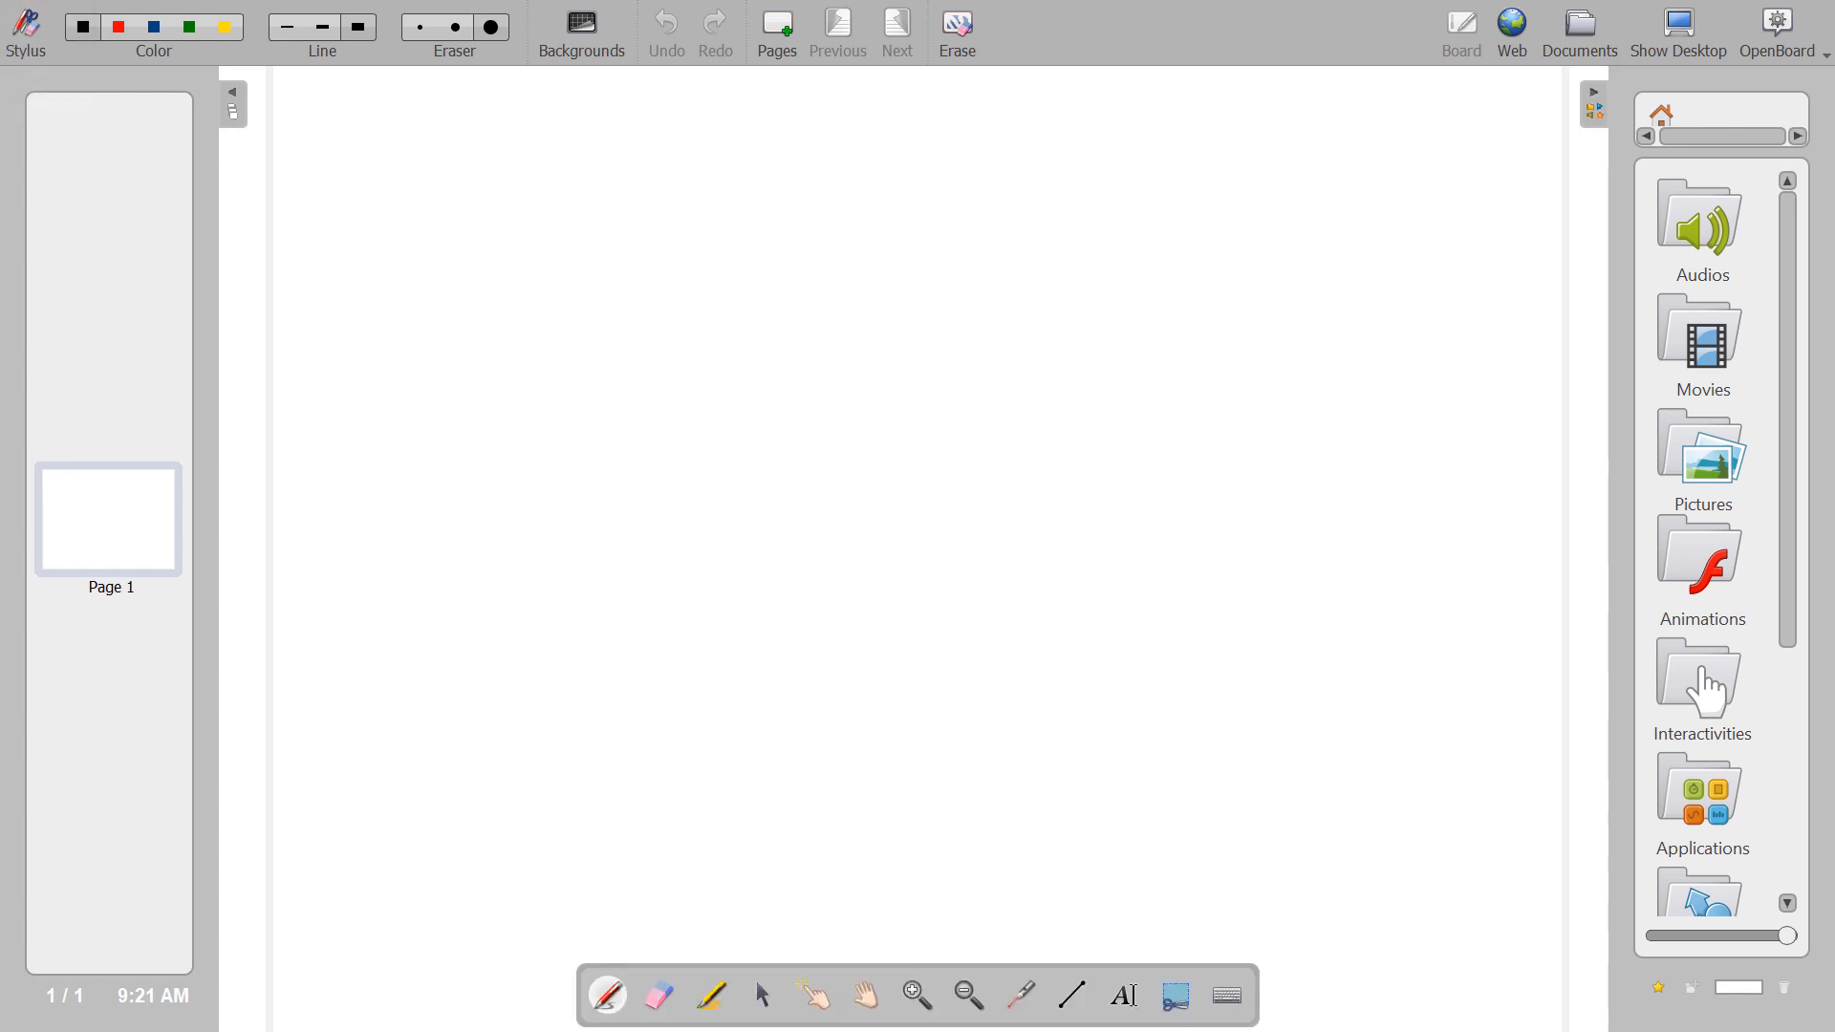
pyautogui.click(27, 35)
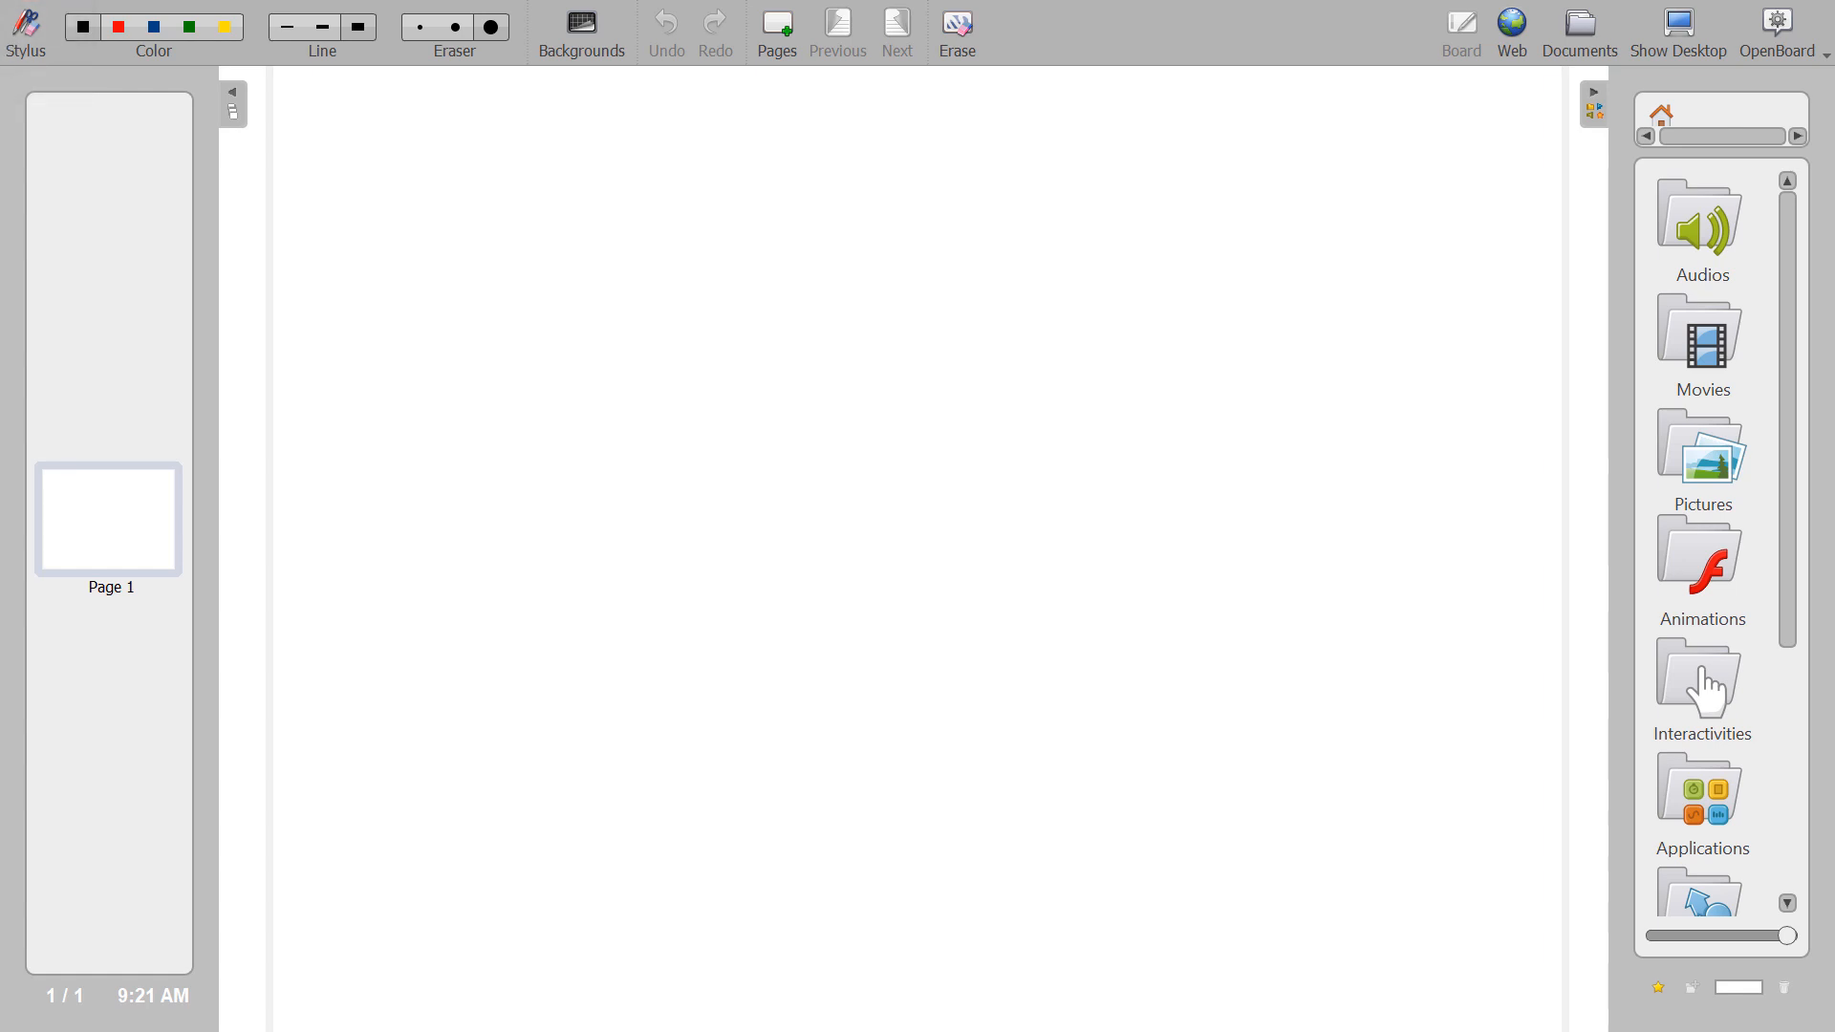
pyautogui.click(27, 35)
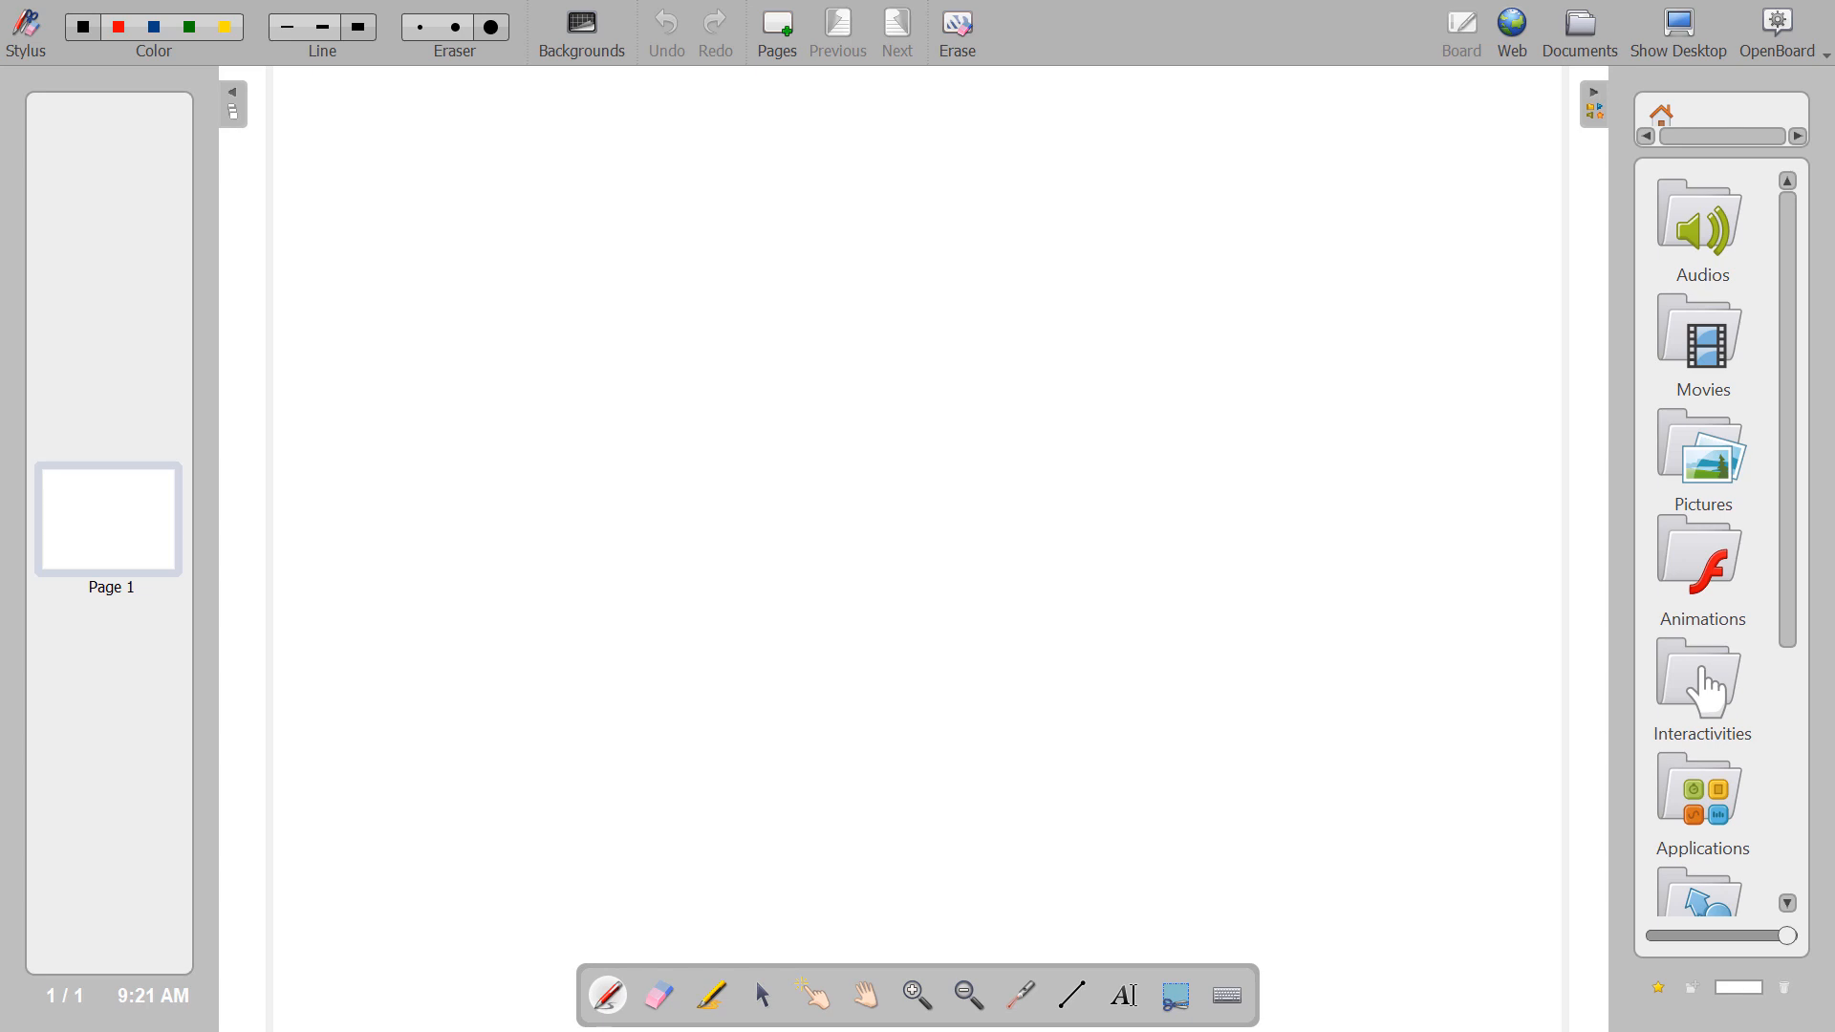
# Handwrite the word "writing" in black with the pen in the upper part of the page
pyautogui.moveTo(367, 332); pyautogui.dragTo(538, 344)
pyautogui.click(513, 288)
pyautogui.moveTo(546, 268)
pyautogui.mouseDown()
pyautogui.moveTo(578, 326)
pyautogui.moveTo(655, 285)
pyautogui.moveTo(674, 309)
pyautogui.mouseUp()
pyautogui.click(603, 258)
pyautogui.moveTo(719, 273)
pyautogui.mouseDown()
pyautogui.moveTo(706, 286)
pyautogui.moveTo(748, 359)
pyautogui.moveTo(666, 382)
pyautogui.mouseUp()
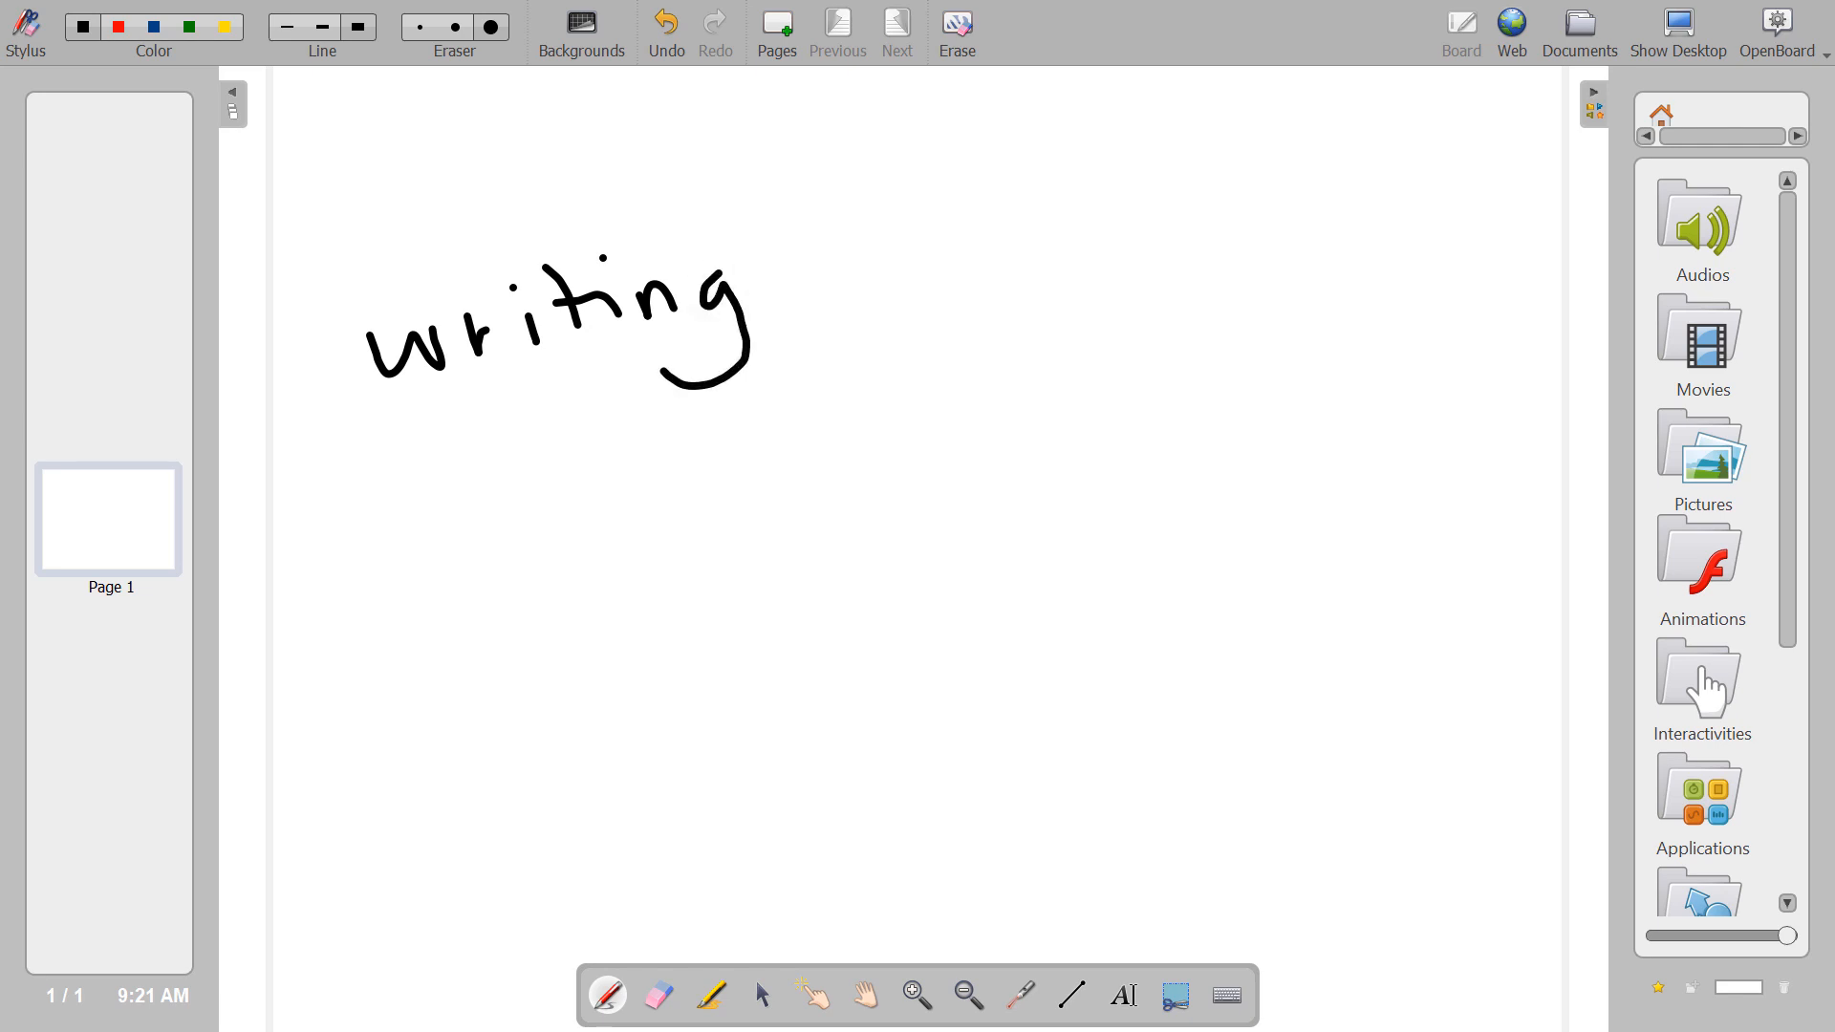
# Change the pen color to red and handwrite "writing in red" below the black word
pyautogui.click(120, 26)
pyautogui.moveTo(516, 485)
pyautogui.mouseDown()
pyautogui.moveTo(621, 465)
pyautogui.moveTo(635, 516)
pyautogui.mouseUp()
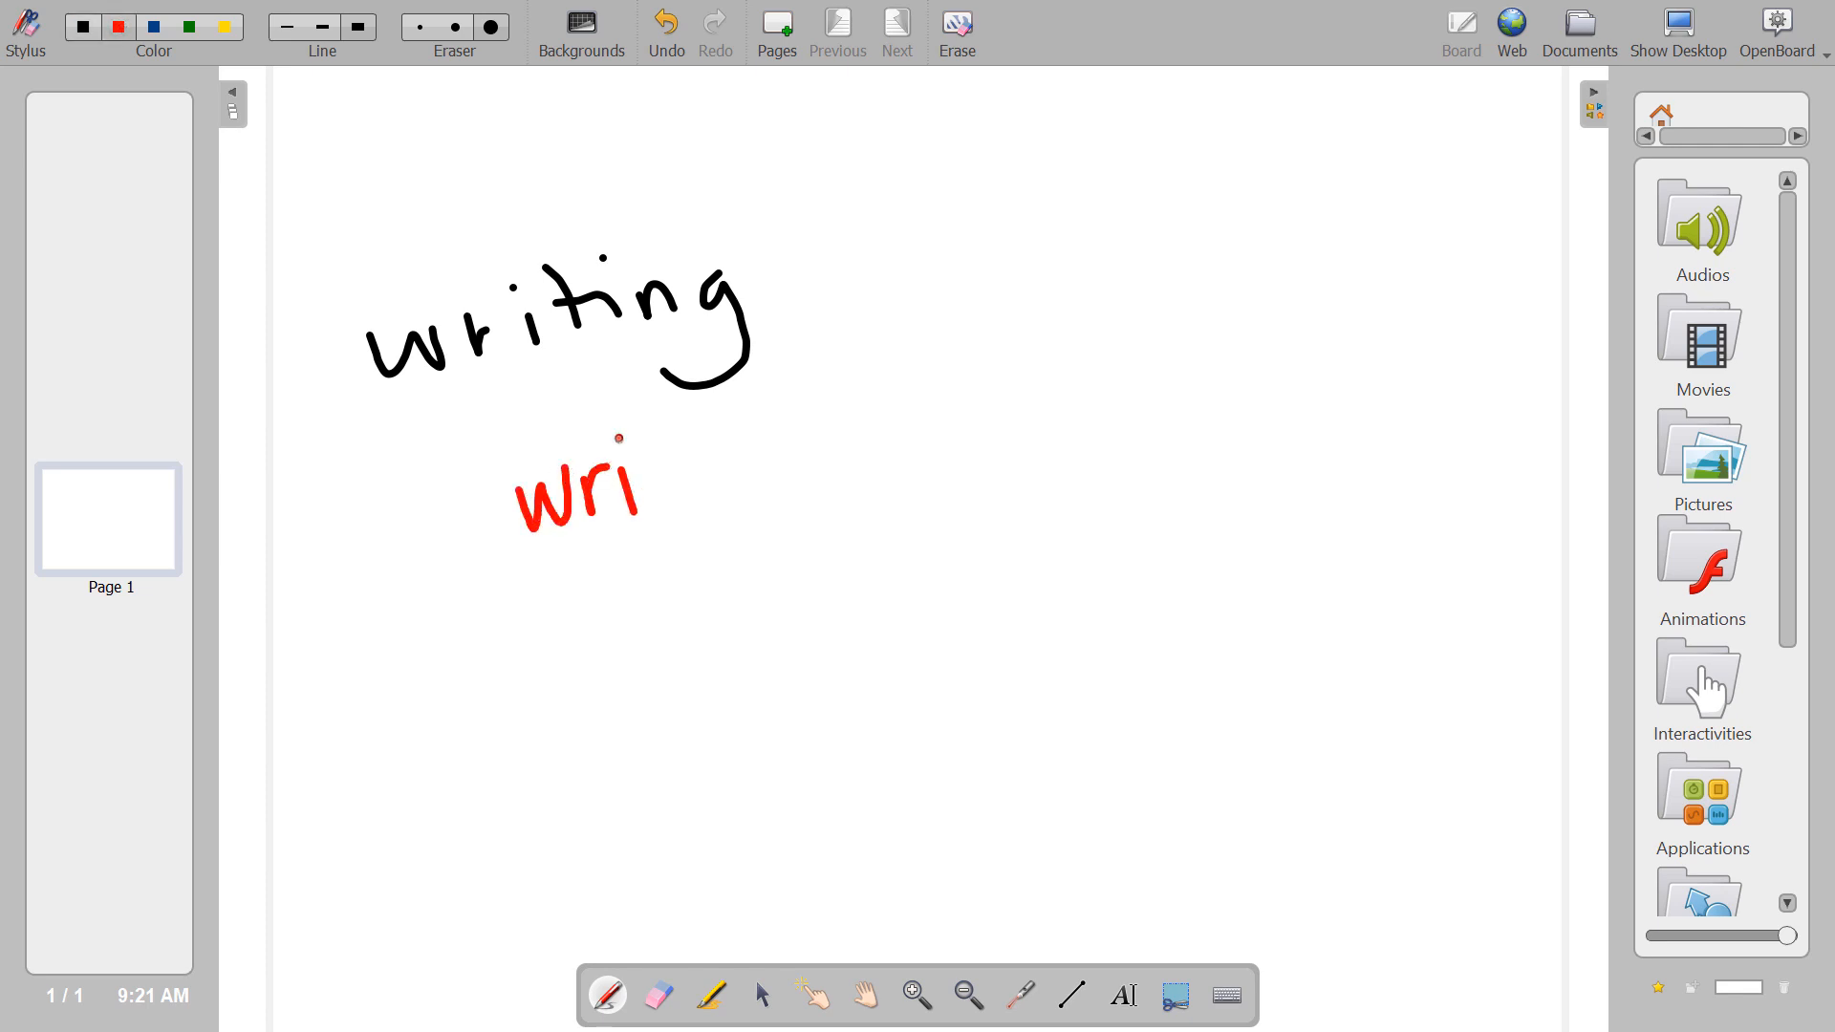
pyautogui.click(620, 438)
pyautogui.moveTo(639, 439)
pyautogui.mouseDown()
pyautogui.moveTo(642, 521)
pyautogui.moveTo(680, 463)
pyautogui.moveTo(749, 437)
pyautogui.moveTo(725, 526)
pyautogui.mouseUp()
pyautogui.click(678, 424)
pyautogui.moveTo(796, 422)
pyautogui.mouseDown()
pyautogui.moveTo(803, 454)
pyautogui.moveTo(874, 394)
pyautogui.moveTo(906, 430)
pyautogui.mouseUp()
pyautogui.moveTo(914, 387); pyautogui.dragTo(908, 421)
pyautogui.moveTo(914, 351); pyautogui.dragTo(970, 390)
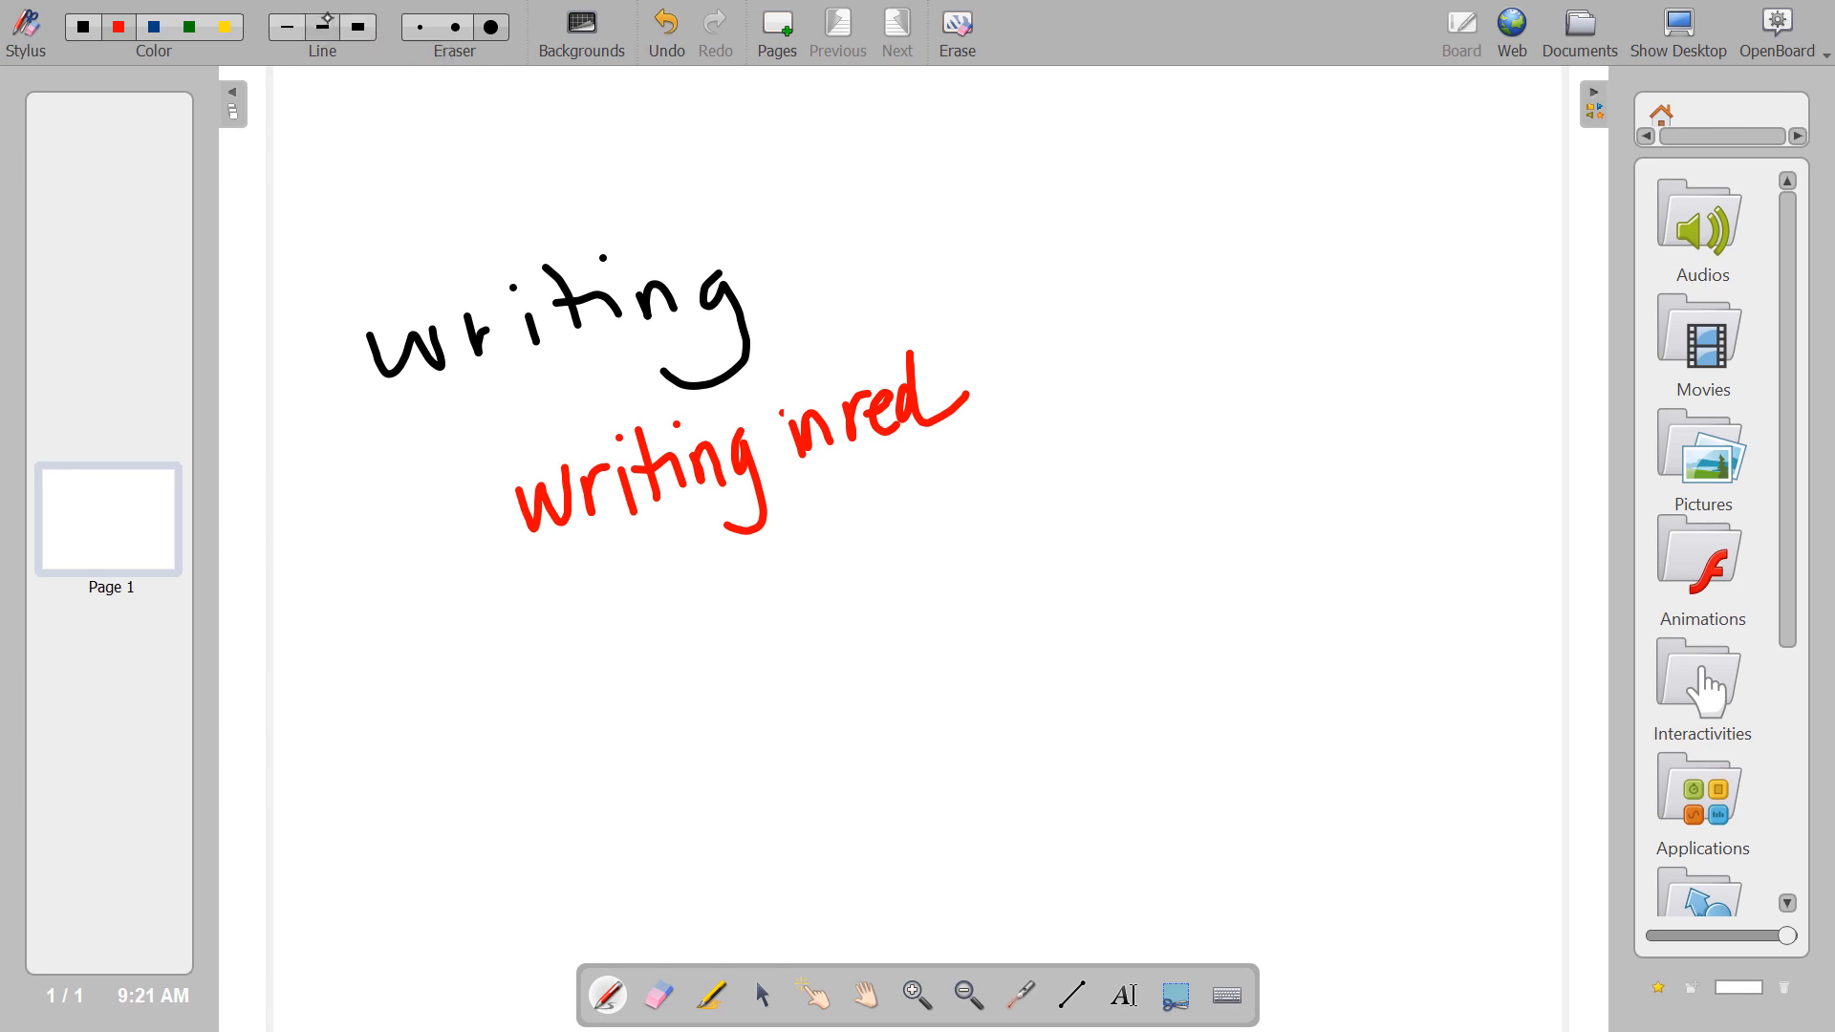
# Handwrite "medium" with the medium line and "thin" with the small line in red below the existing writing
pyautogui.moveTo(637, 656)
pyautogui.mouseDown()
pyautogui.moveTo(633, 596)
pyautogui.moveTo(691, 623)
pyautogui.moveTo(750, 602)
pyautogui.moveTo(764, 550)
pyautogui.moveTo(793, 566)
pyautogui.moveTo(884, 552)
pyautogui.mouseUp()
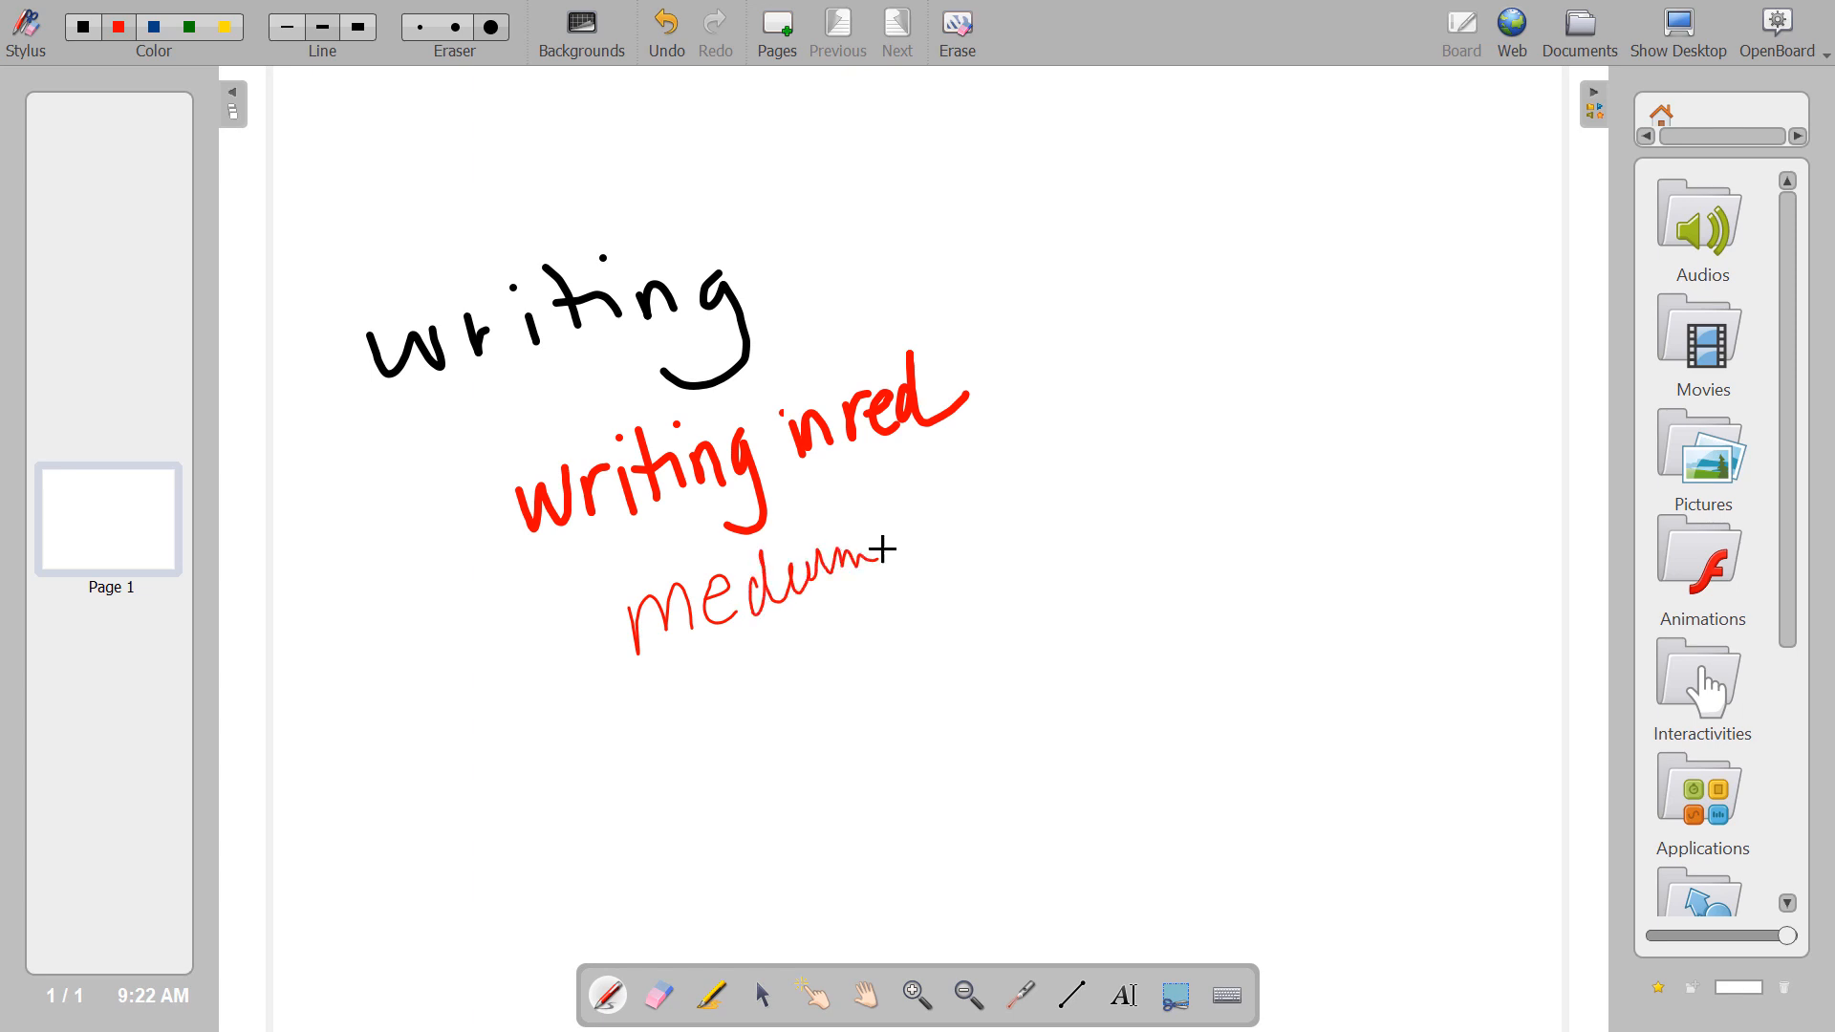
pyautogui.click(800, 532)
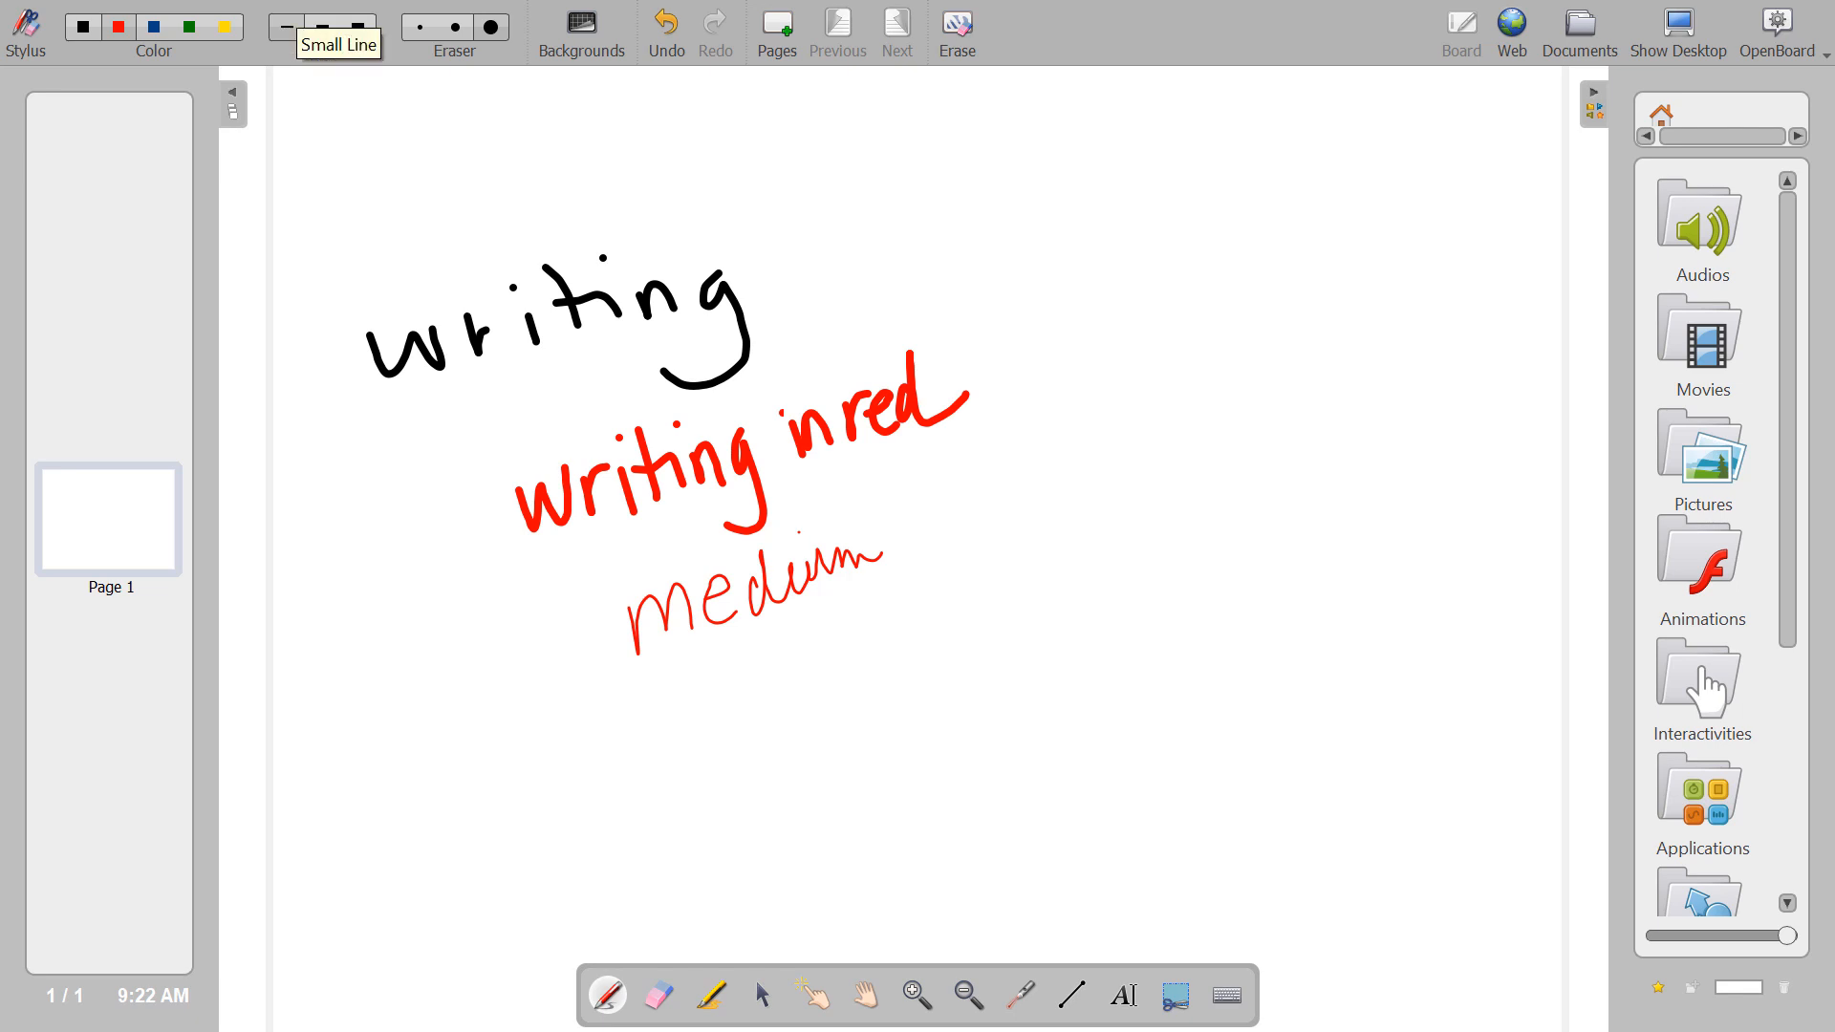
pyautogui.moveTo(709, 688)
pyautogui.mouseDown()
pyautogui.moveTo(719, 761)
pyautogui.moveTo(734, 673)
pyautogui.moveTo(767, 738)
pyautogui.moveTo(854, 690)
pyautogui.mouseUp()
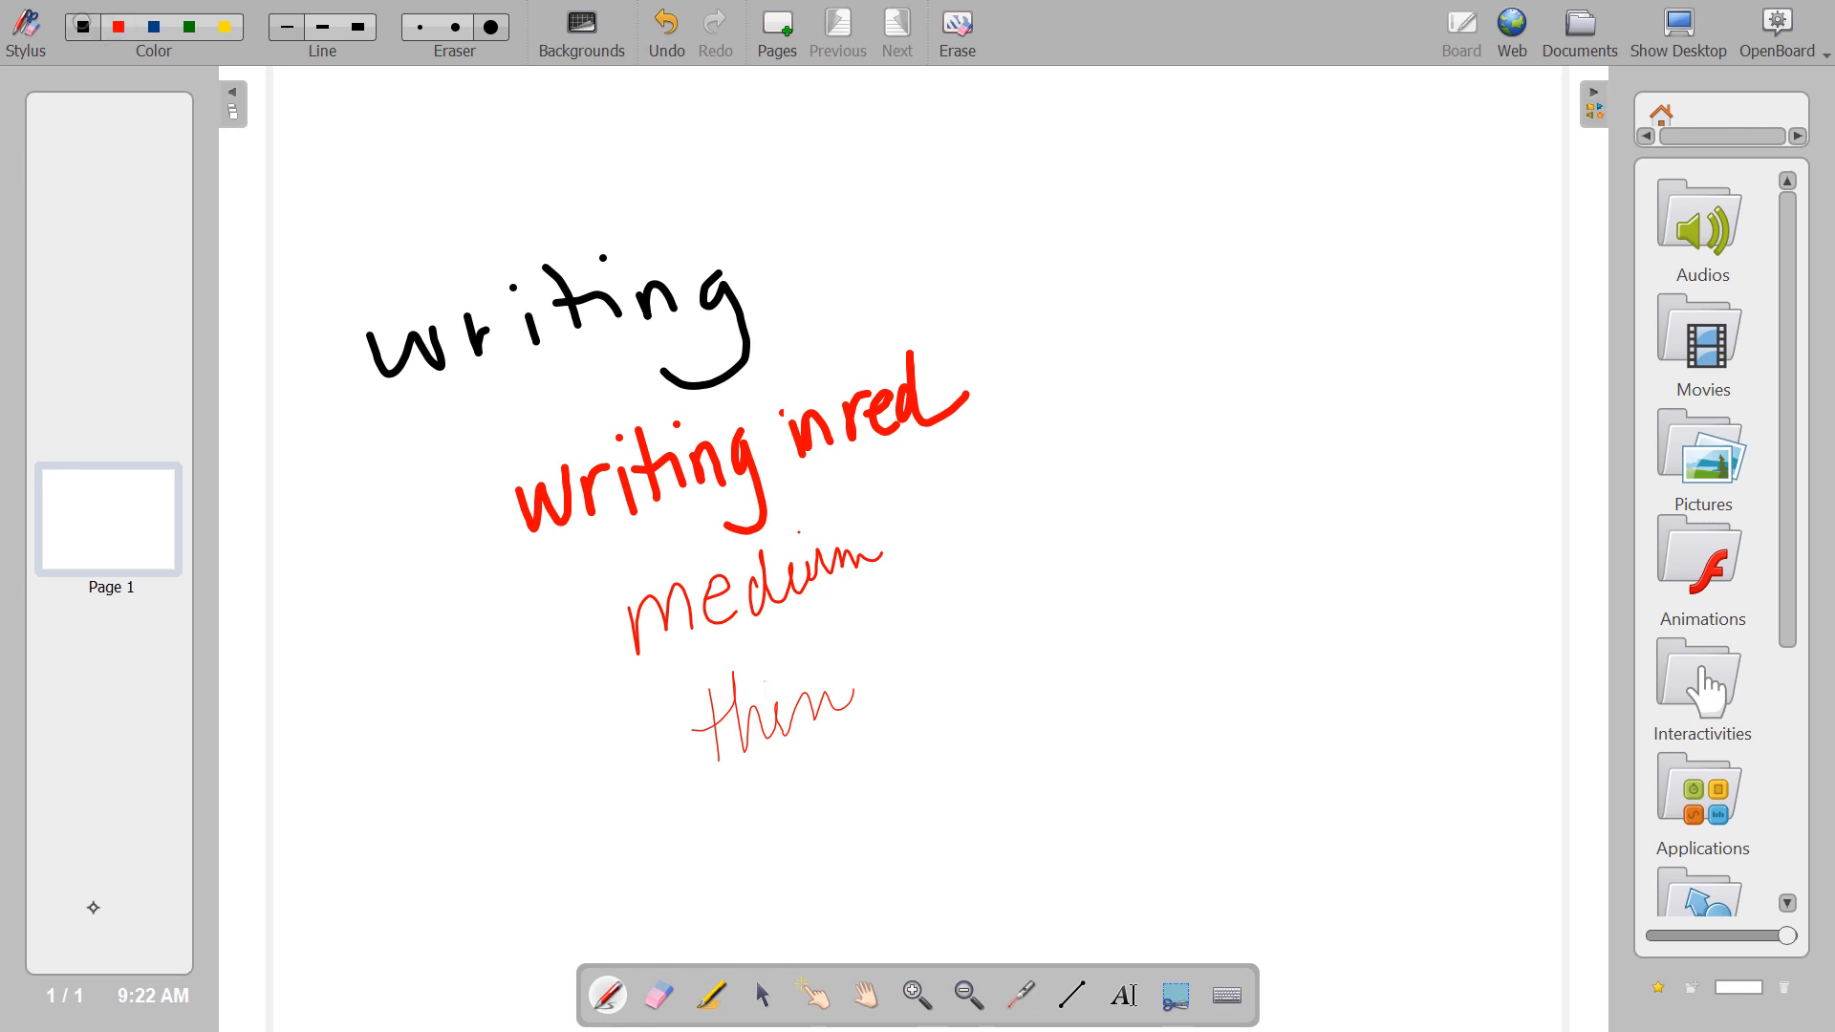
# Handwrite "thick" in black with the large line beside the word "medium"
pyautogui.click(359, 27)
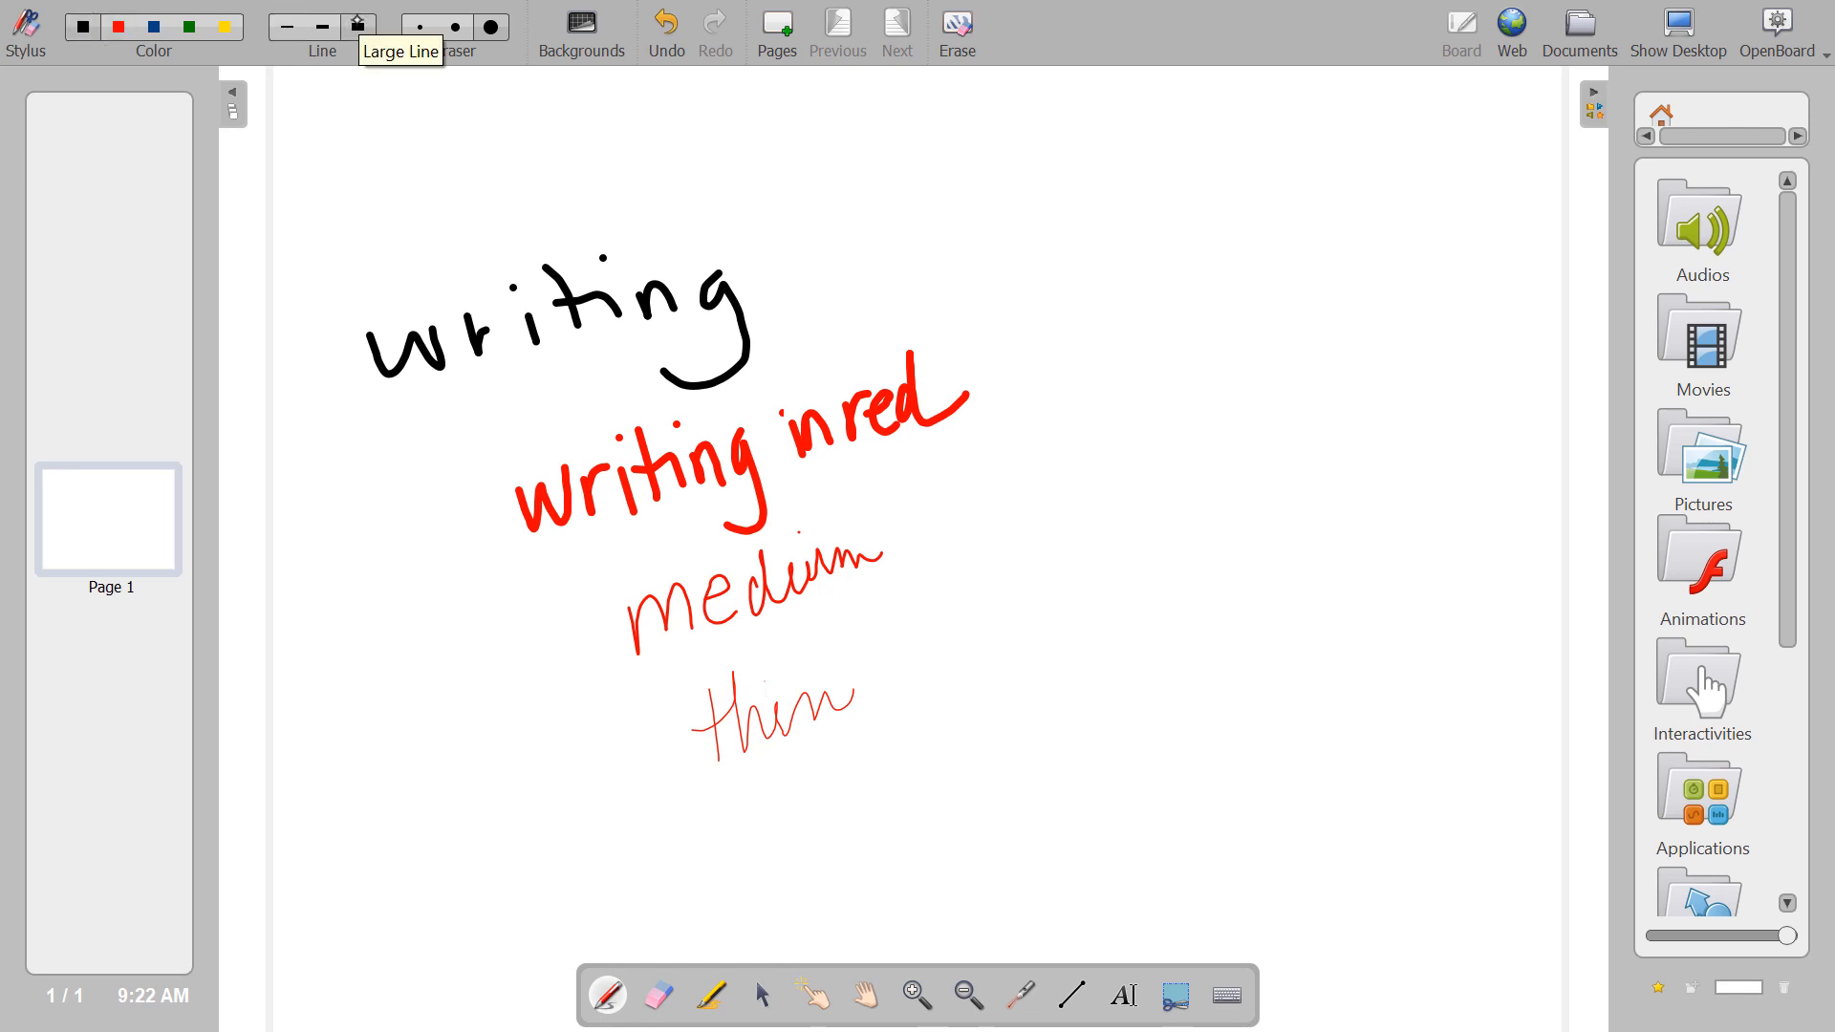
pyautogui.moveTo(969, 513)
pyautogui.mouseDown()
pyautogui.moveTo(981, 602)
pyautogui.moveTo(1101, 559)
pyautogui.moveTo(1130, 521)
pyautogui.moveTo(1173, 518)
pyautogui.mouseUp()
pyautogui.click(1063, 475)
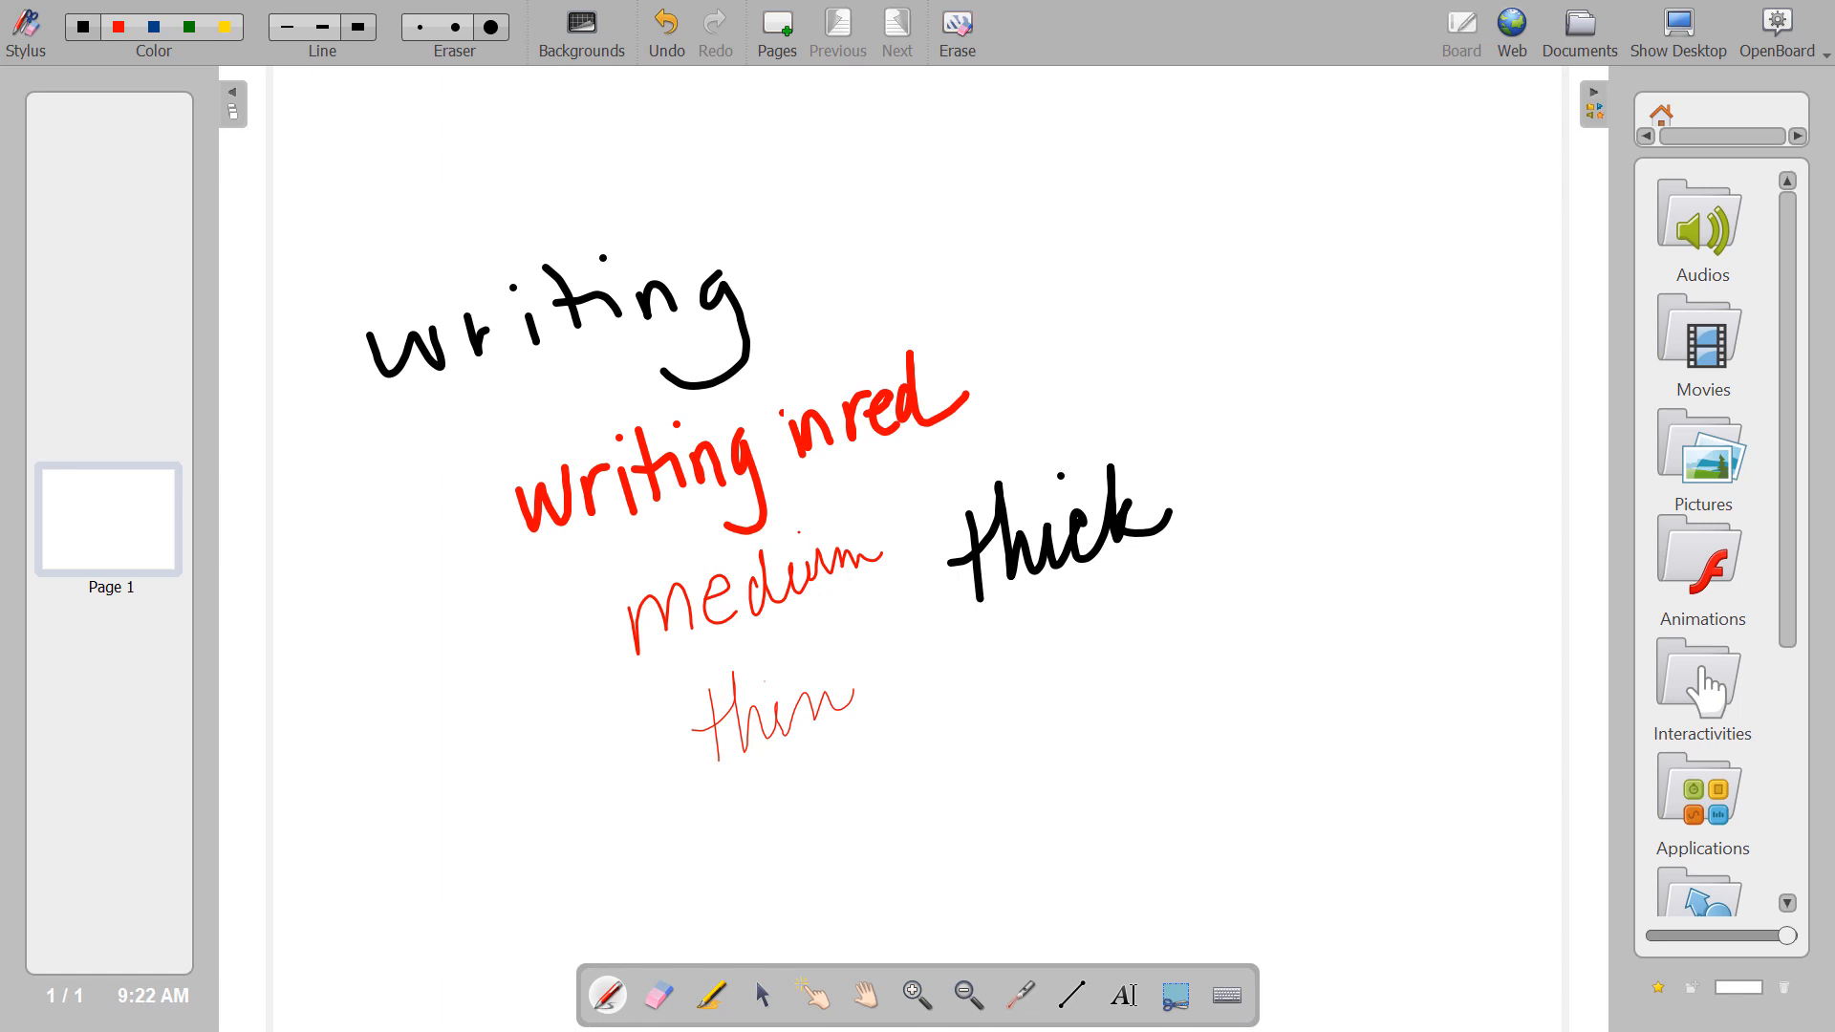
# Erase the black "writing" with the large eraser, the red "writing" with the medium one, and "thin" with the small one
pyautogui.click(491, 26)
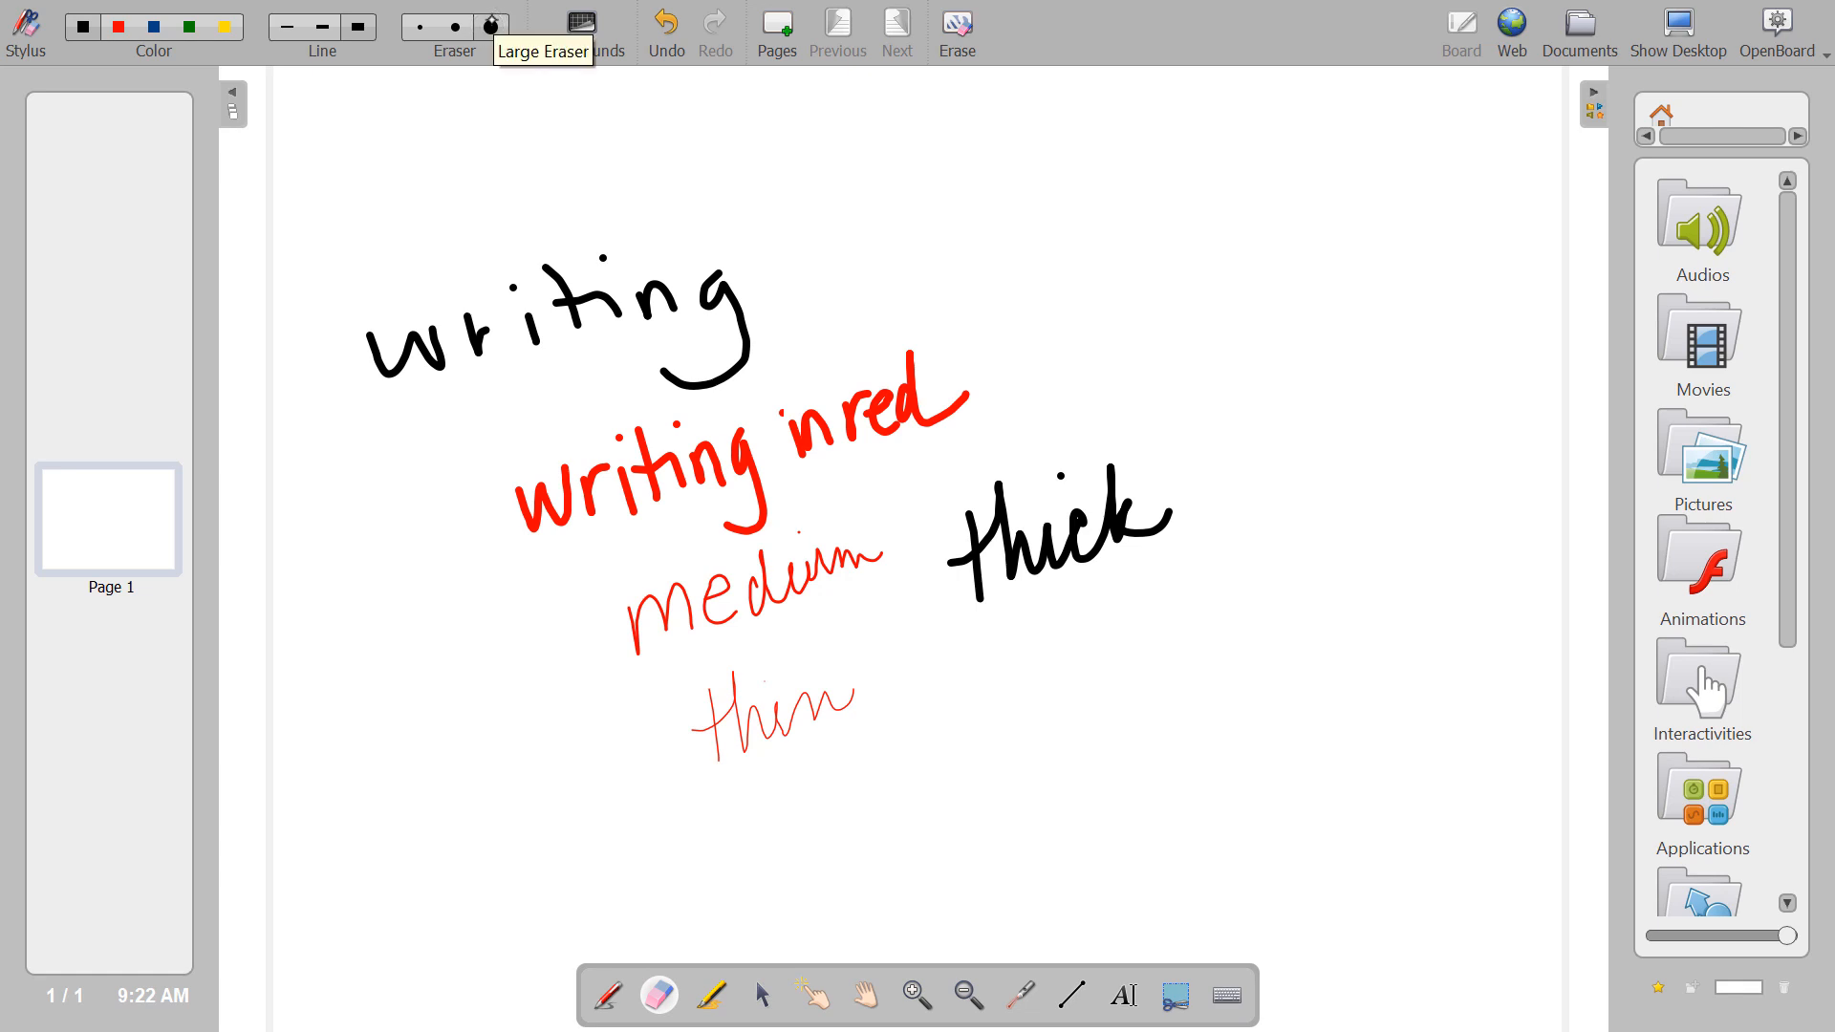
pyautogui.moveTo(382, 354)
pyautogui.mouseDown()
pyautogui.moveTo(361, 348)
pyautogui.moveTo(443, 357)
pyautogui.moveTo(532, 300)
pyautogui.moveTo(701, 278)
pyautogui.moveTo(701, 348)
pyautogui.moveTo(662, 343)
pyautogui.mouseUp()
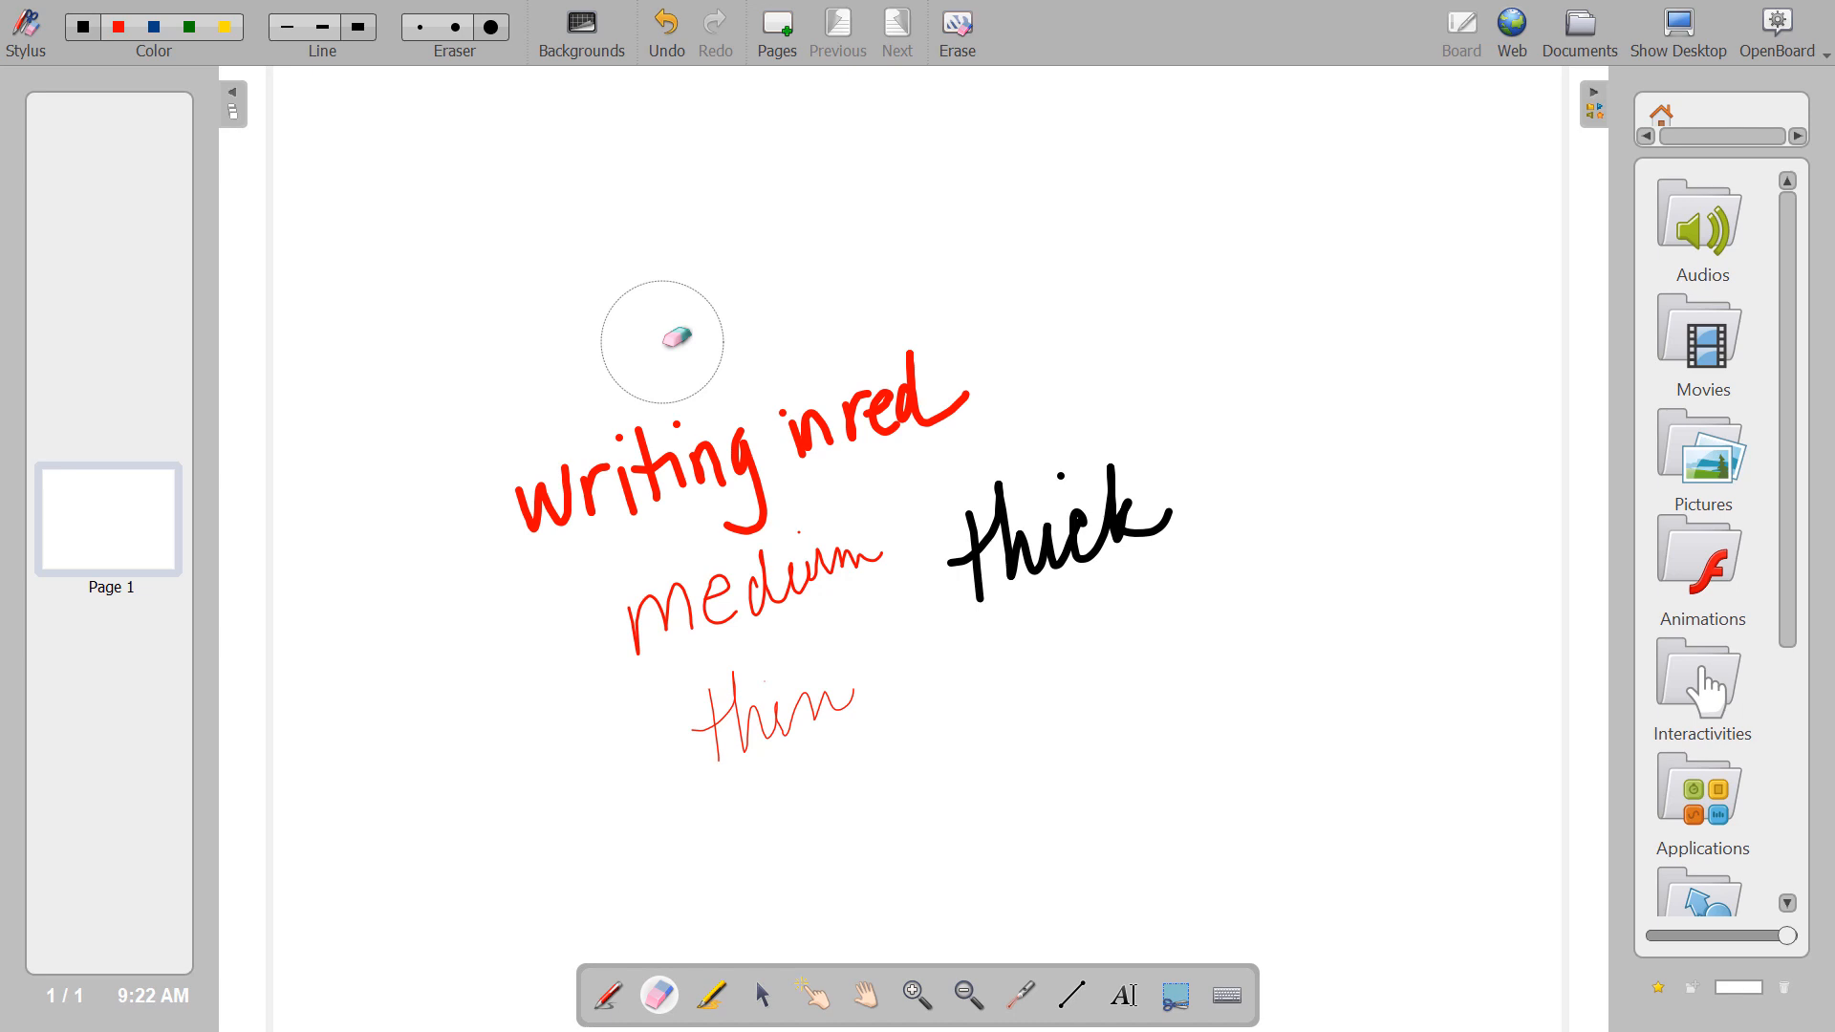
pyautogui.click(458, 26)
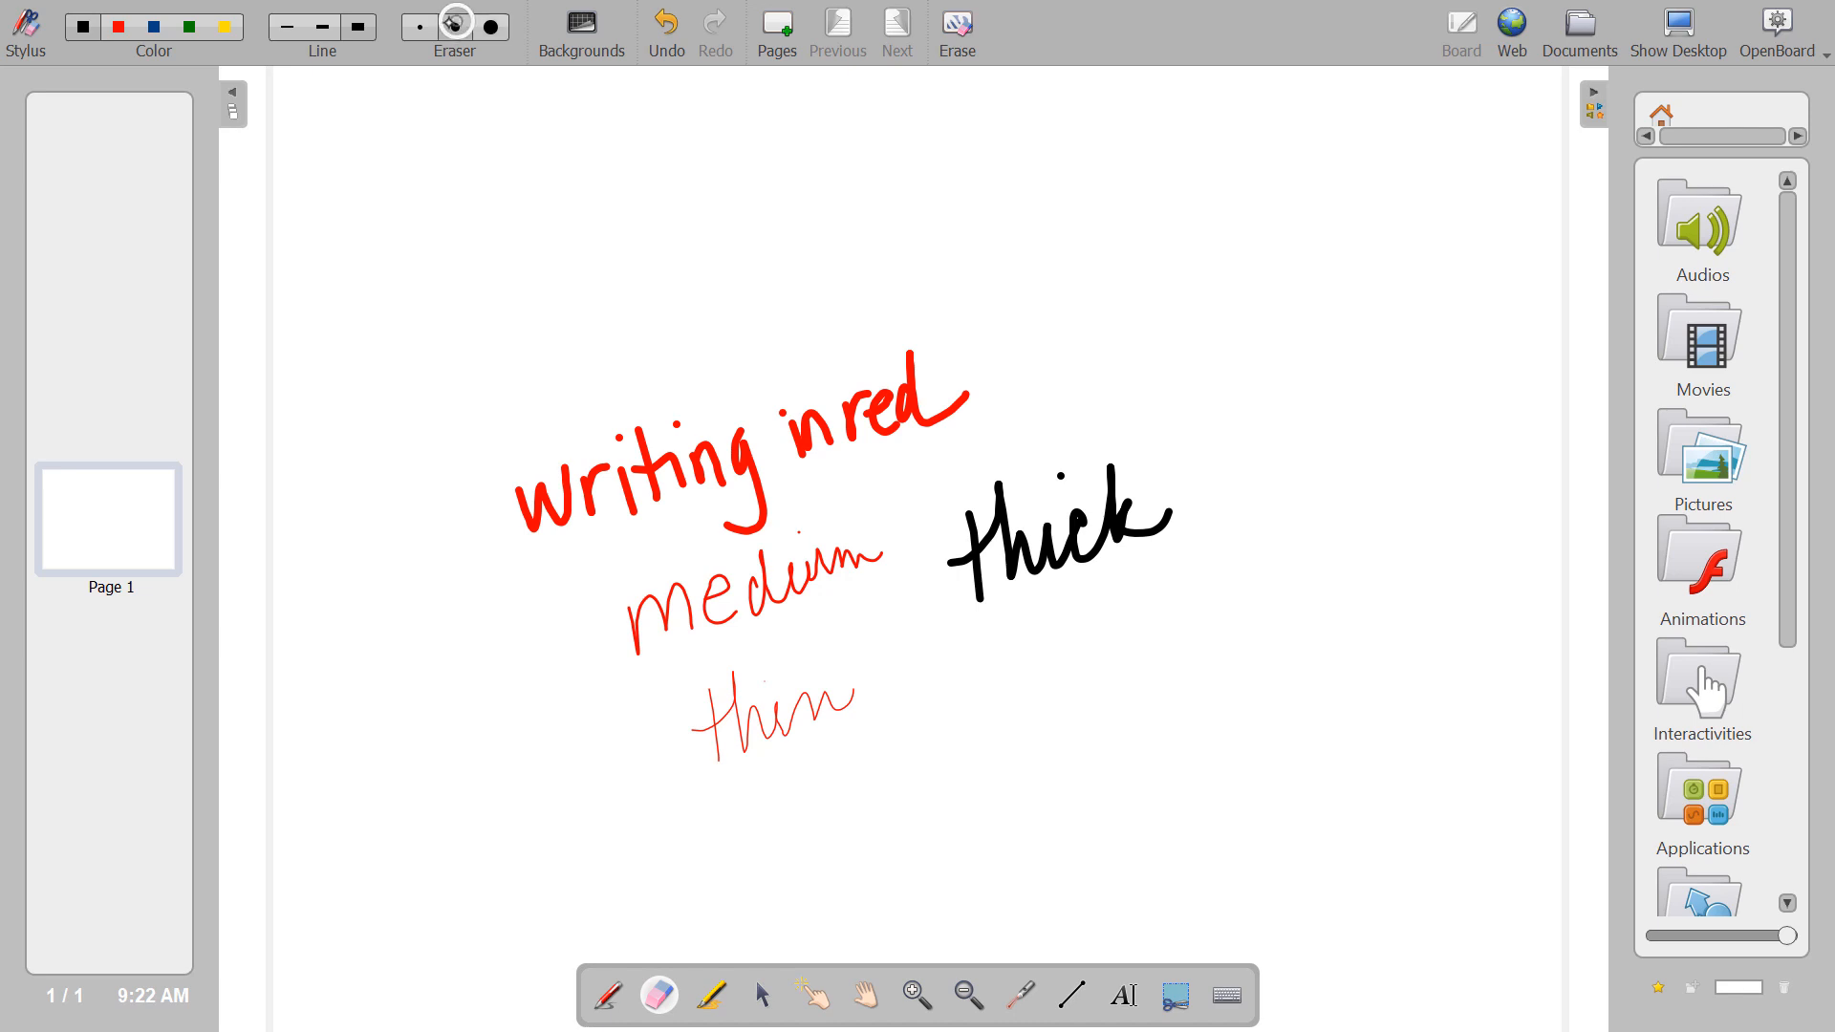
pyautogui.moveTo(546, 492)
pyautogui.mouseDown()
pyautogui.moveTo(540, 513)
pyautogui.moveTo(609, 445)
pyautogui.moveTo(696, 483)
pyautogui.moveTo(746, 475)
pyautogui.moveTo(752, 375)
pyautogui.mouseUp()
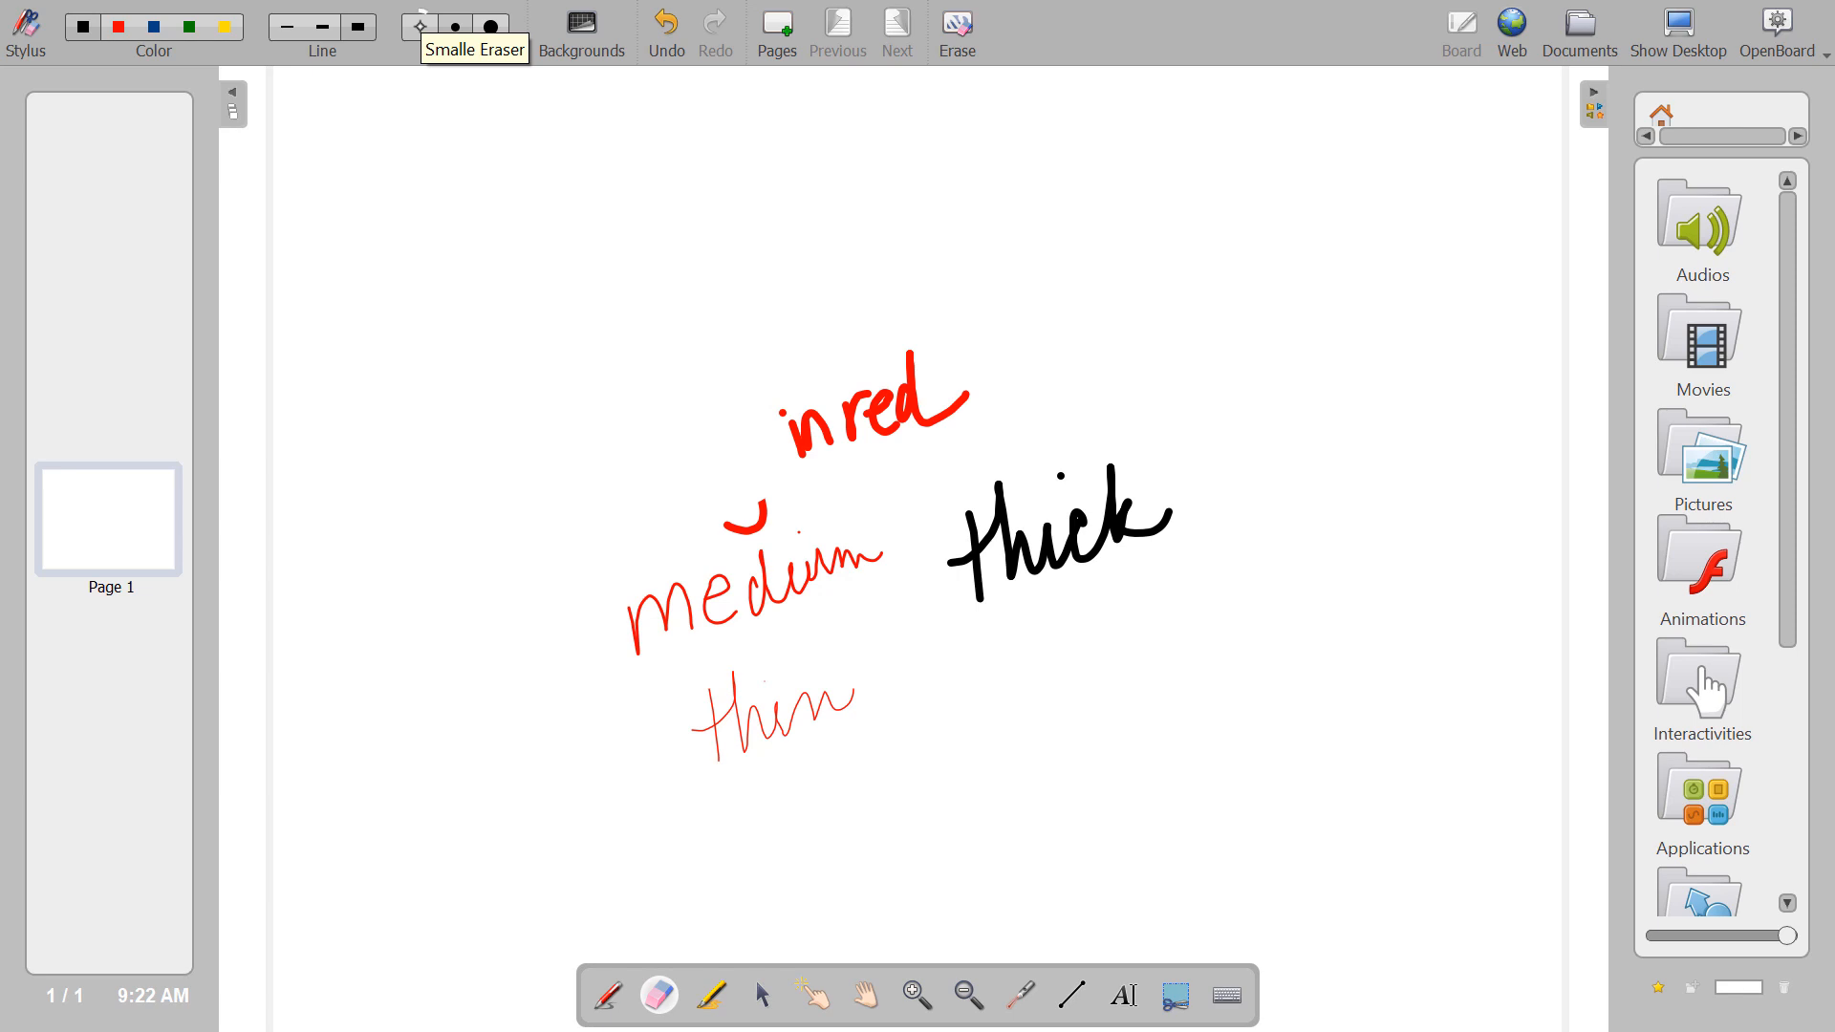
pyautogui.click(421, 27)
pyautogui.moveTo(717, 693)
pyautogui.mouseDown()
pyautogui.moveTo(719, 736)
pyautogui.moveTo(701, 719)
pyautogui.moveTo(731, 688)
pyautogui.moveTo(745, 744)
pyautogui.moveTo(758, 708)
pyautogui.moveTo(794, 723)
pyautogui.moveTo(853, 686)
pyautogui.mouseUp()
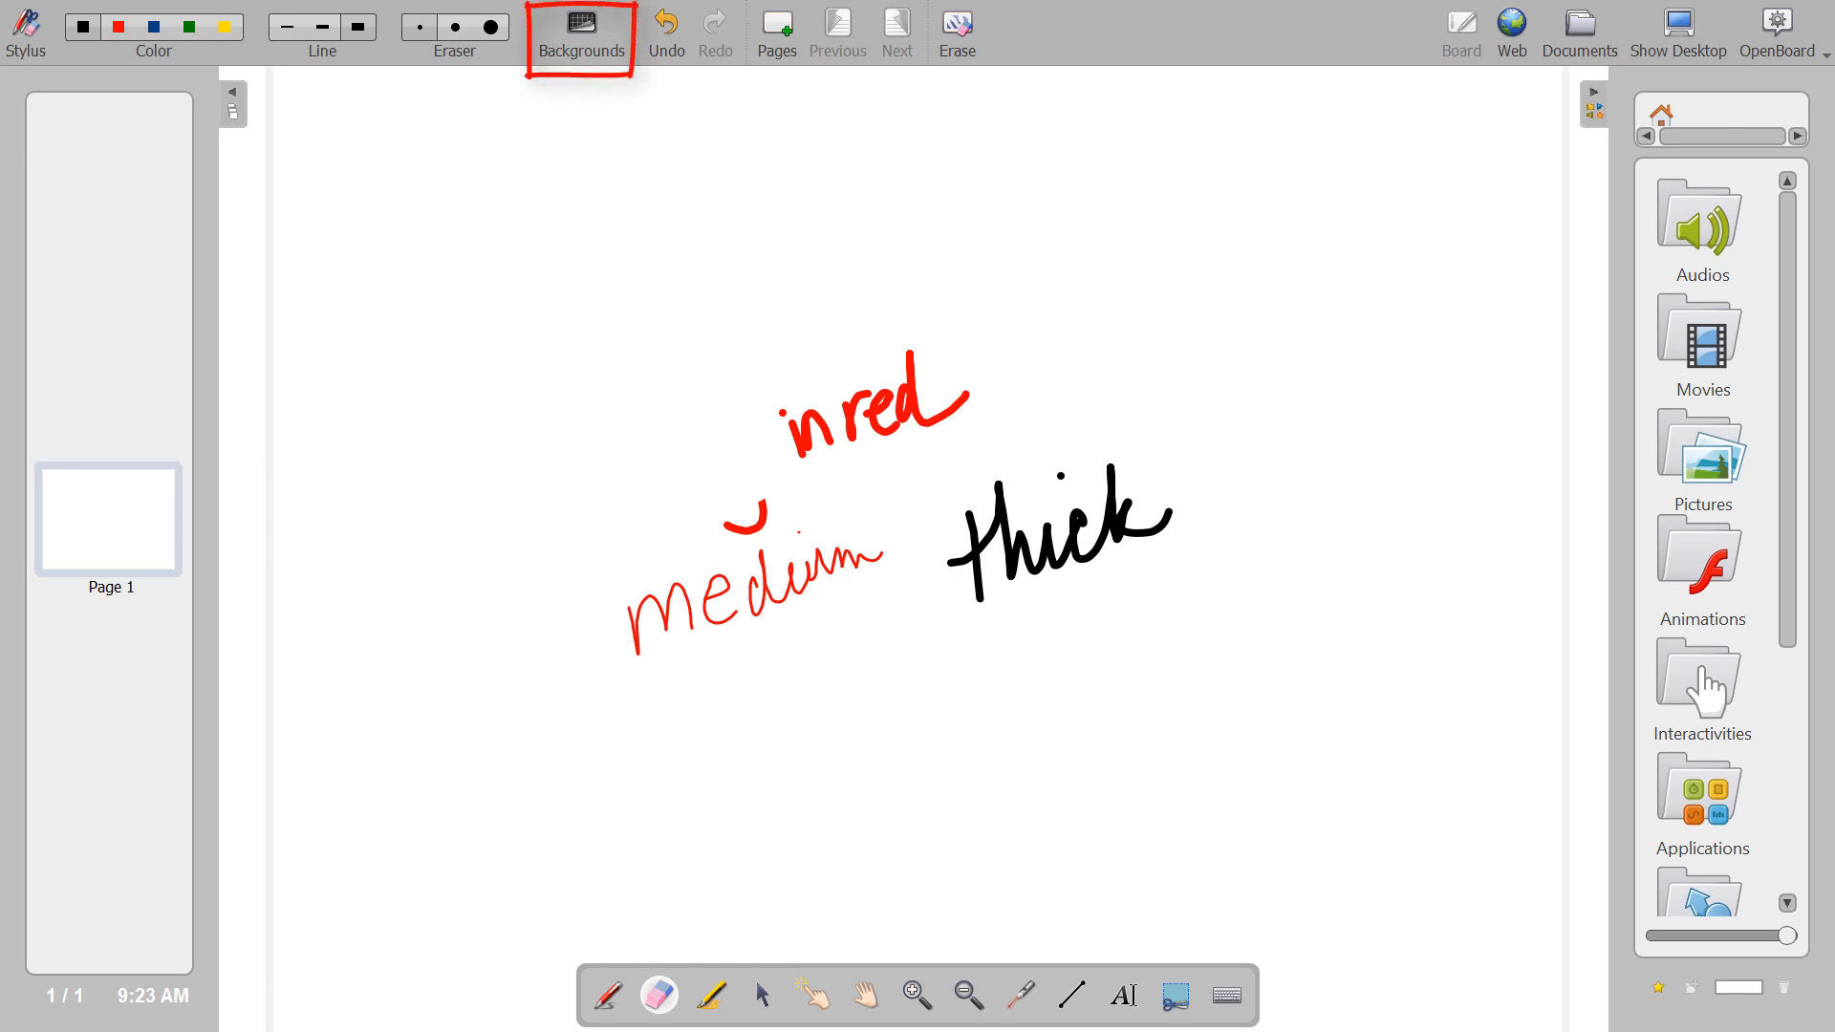
# Open the background options and move them above the handwriting with the selection tool
pyautogui.click(582, 27)
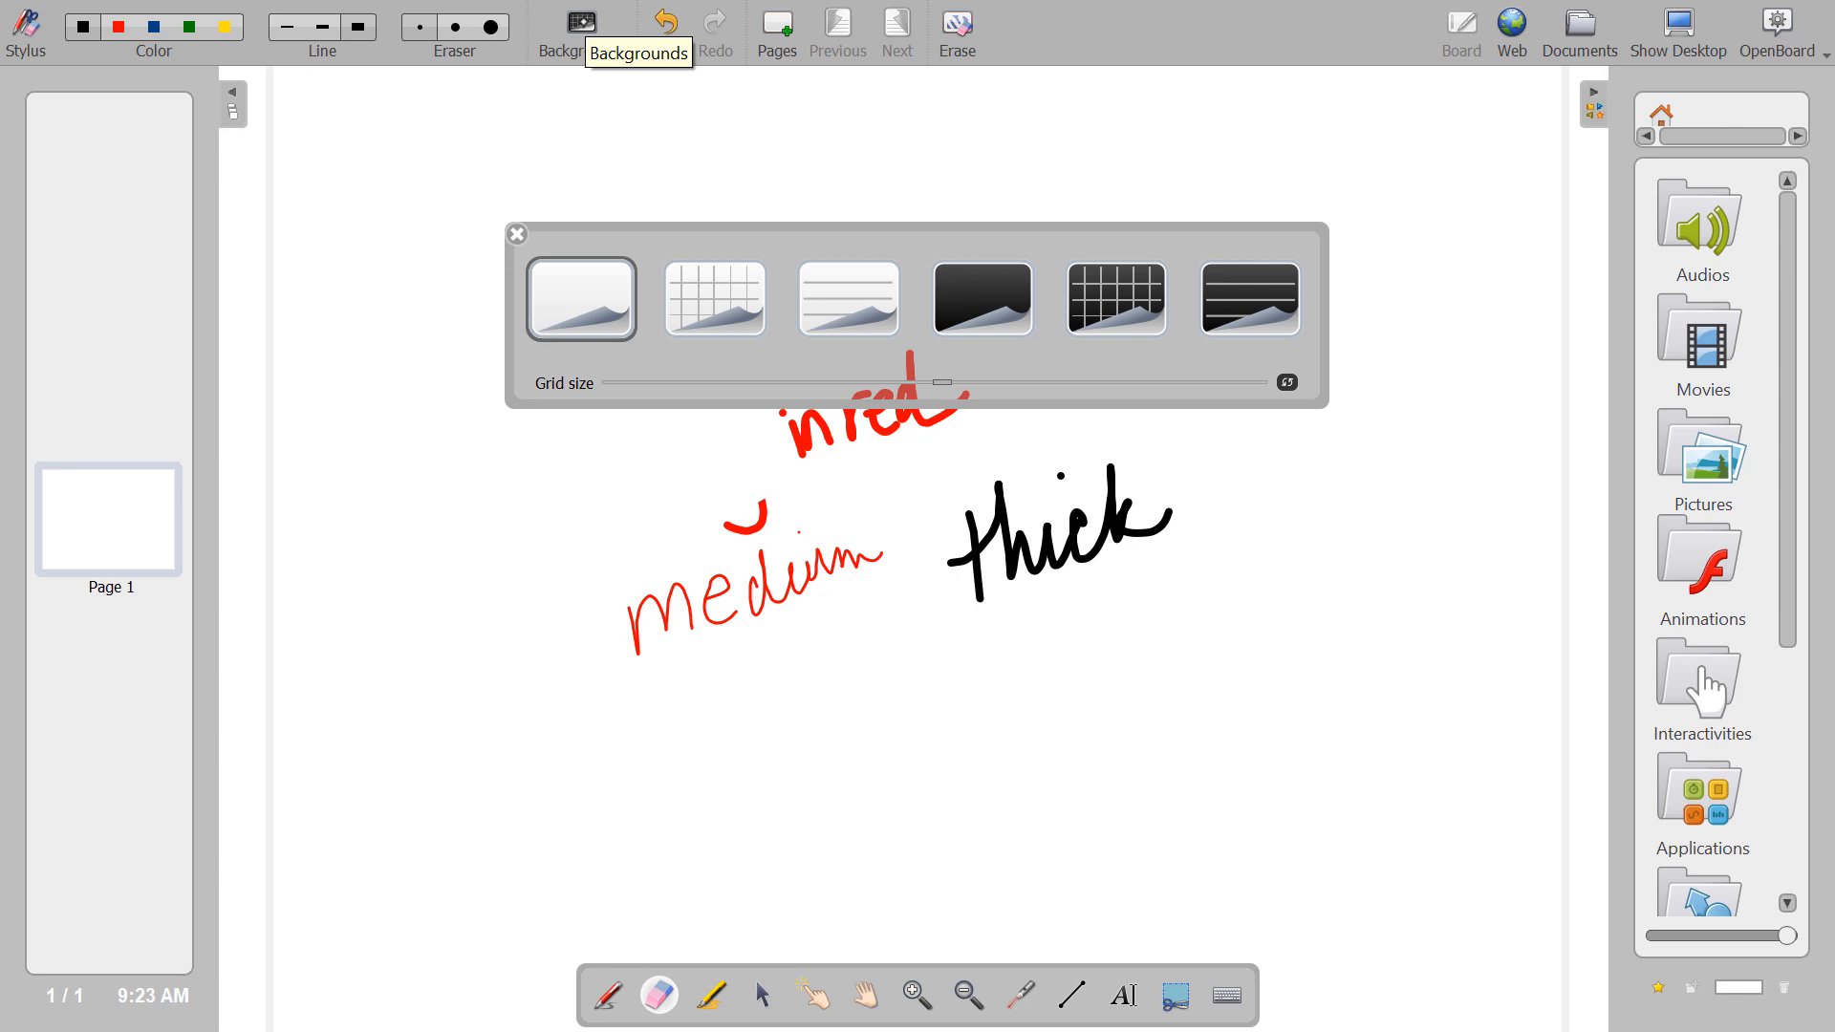
pyautogui.click(762, 994)
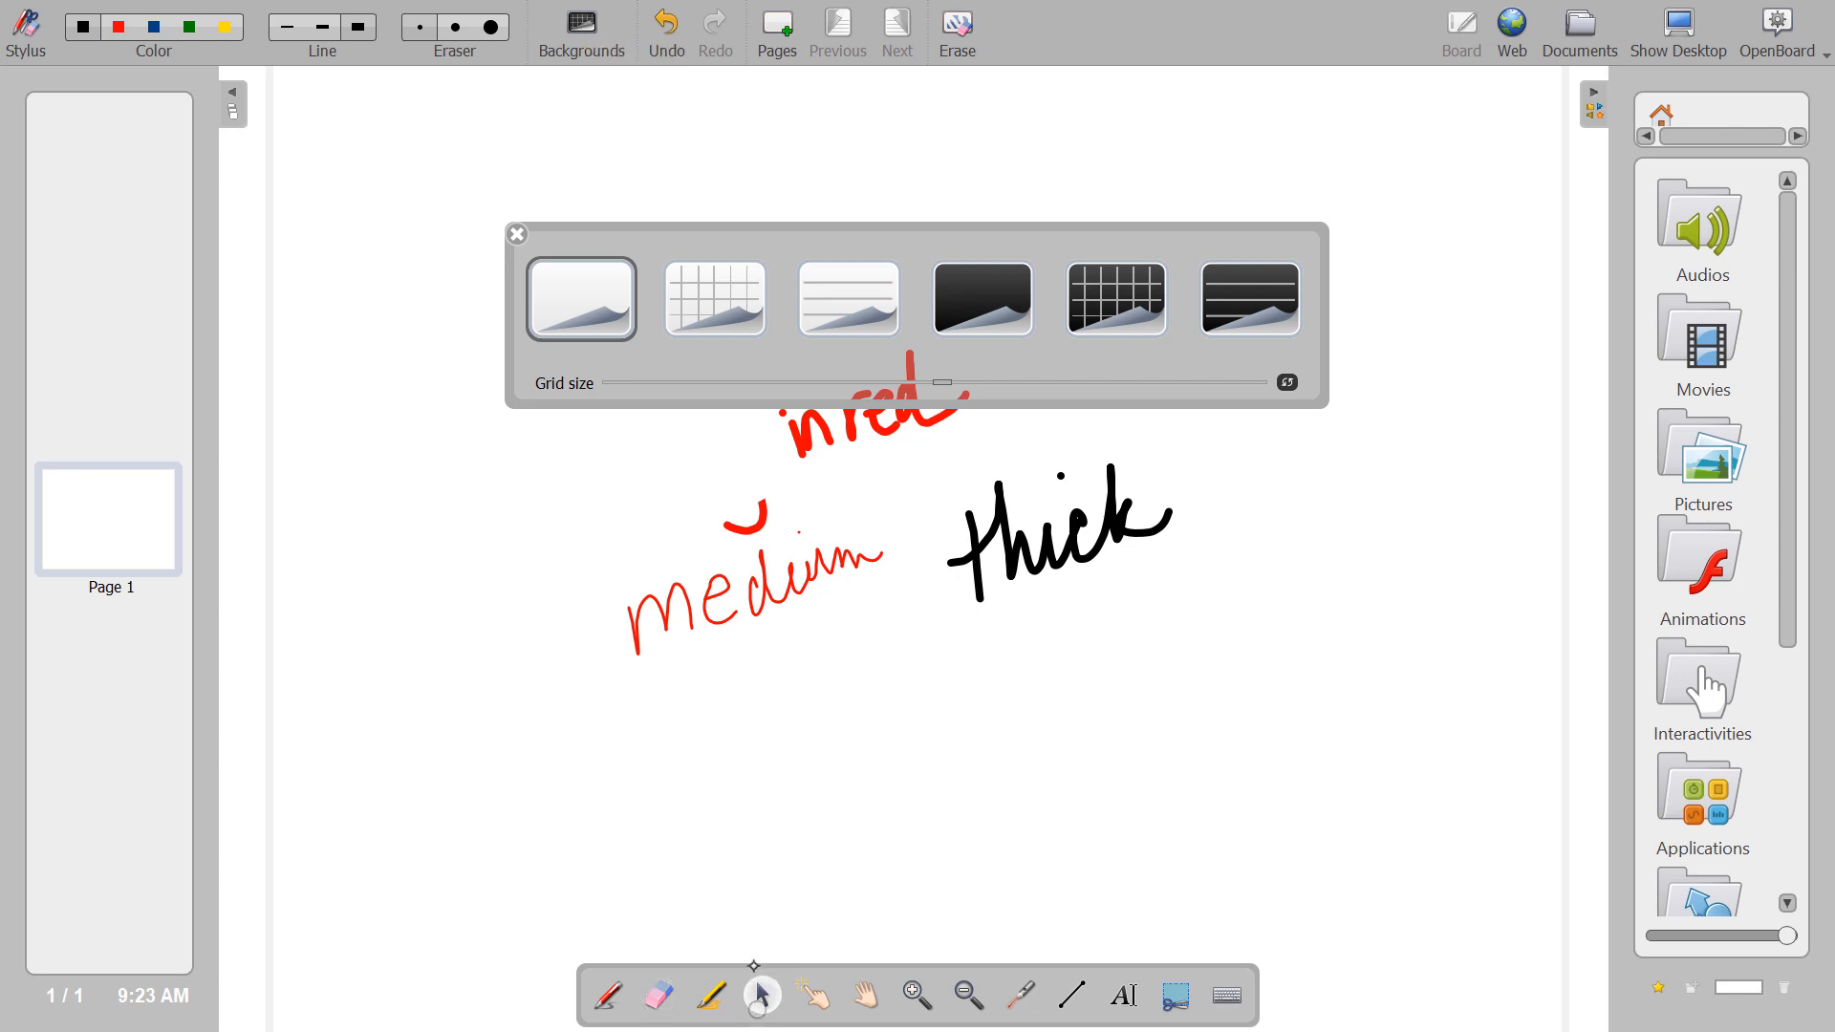
pyautogui.moveTo(758, 230); pyautogui.dragTo(568, 129)
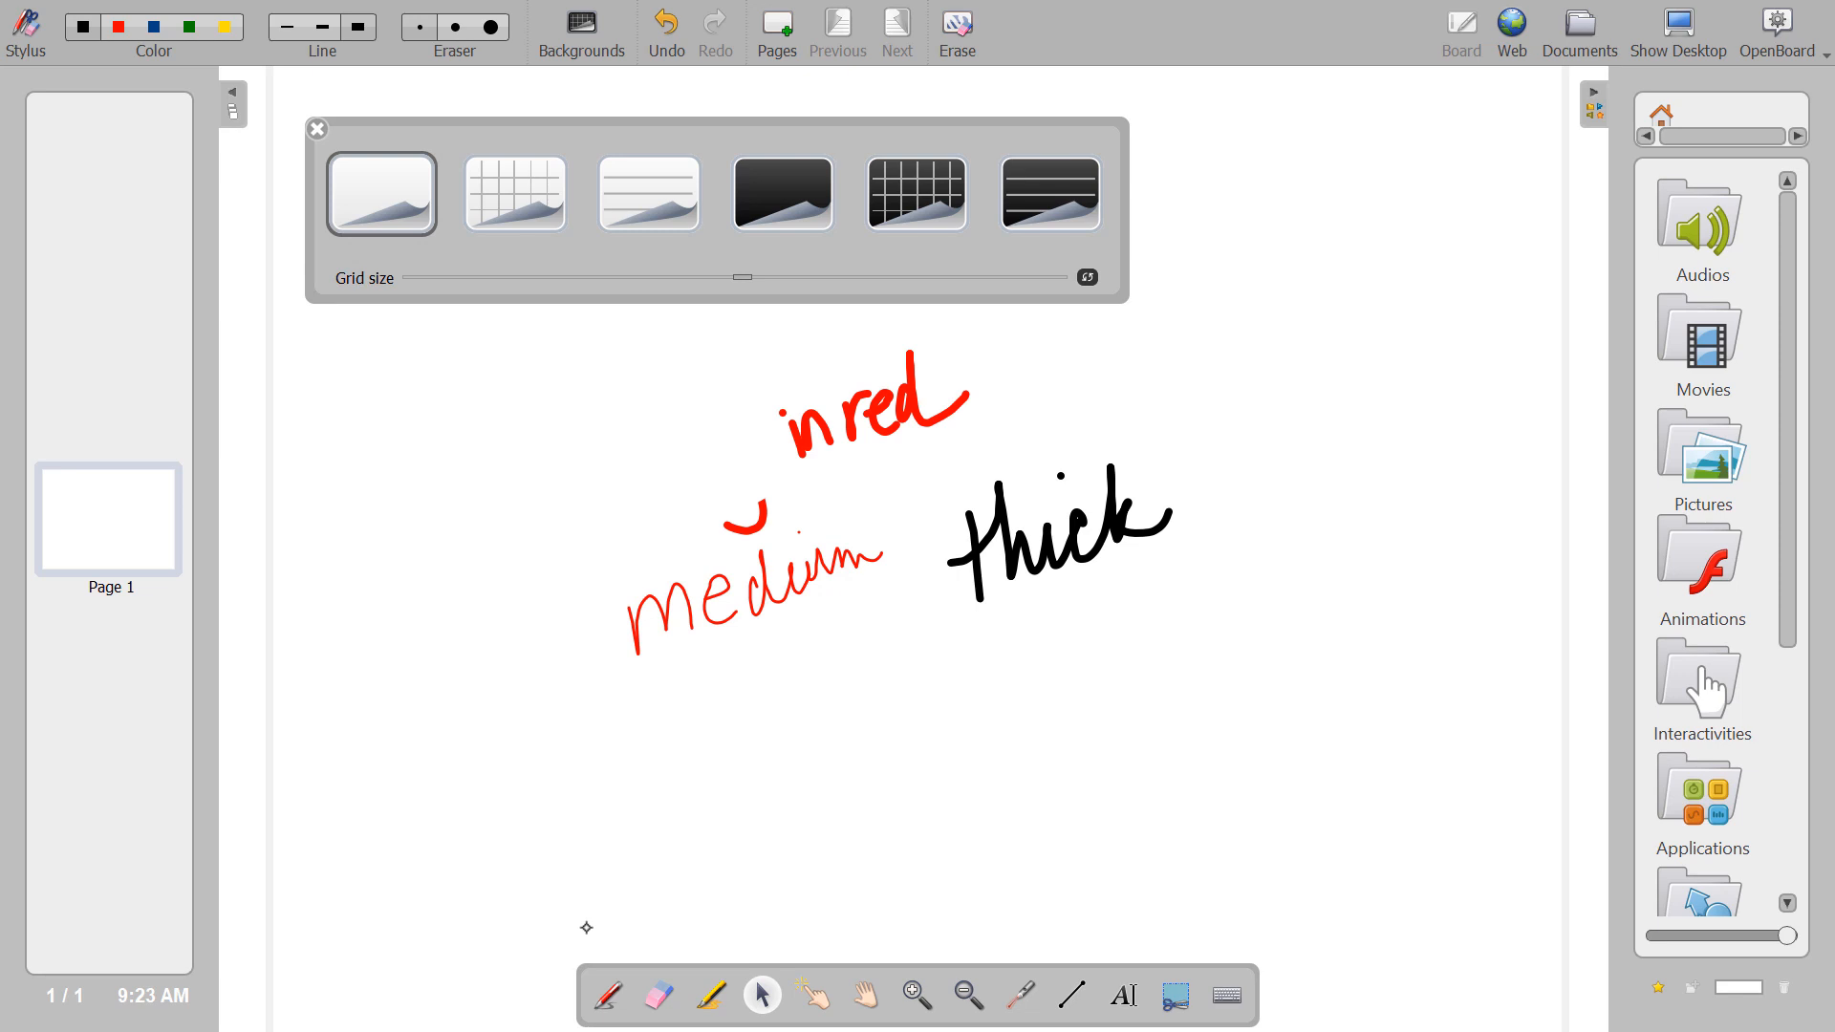
# Apply the light grid background and the light ruled background, reducing the grid size for each
pyautogui.click(520, 190)
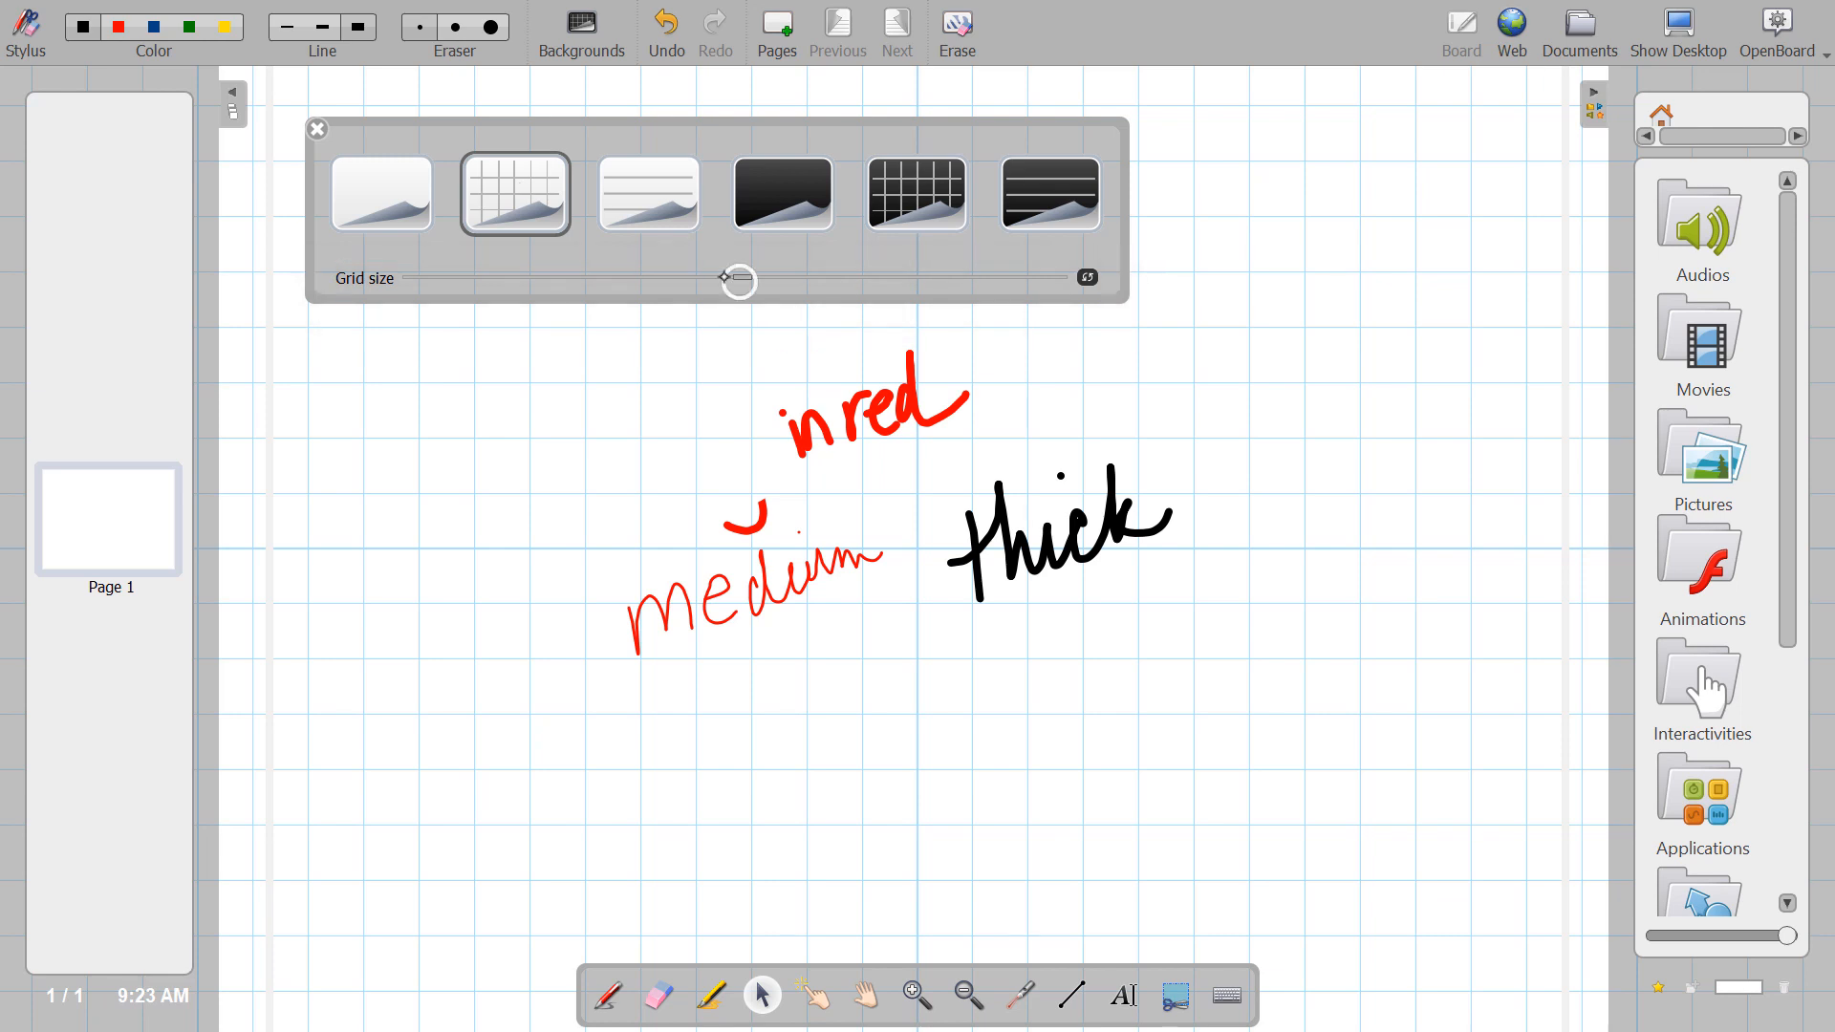
pyautogui.moveTo(742, 280); pyautogui.dragTo(667, 279)
pyautogui.click(659, 194)
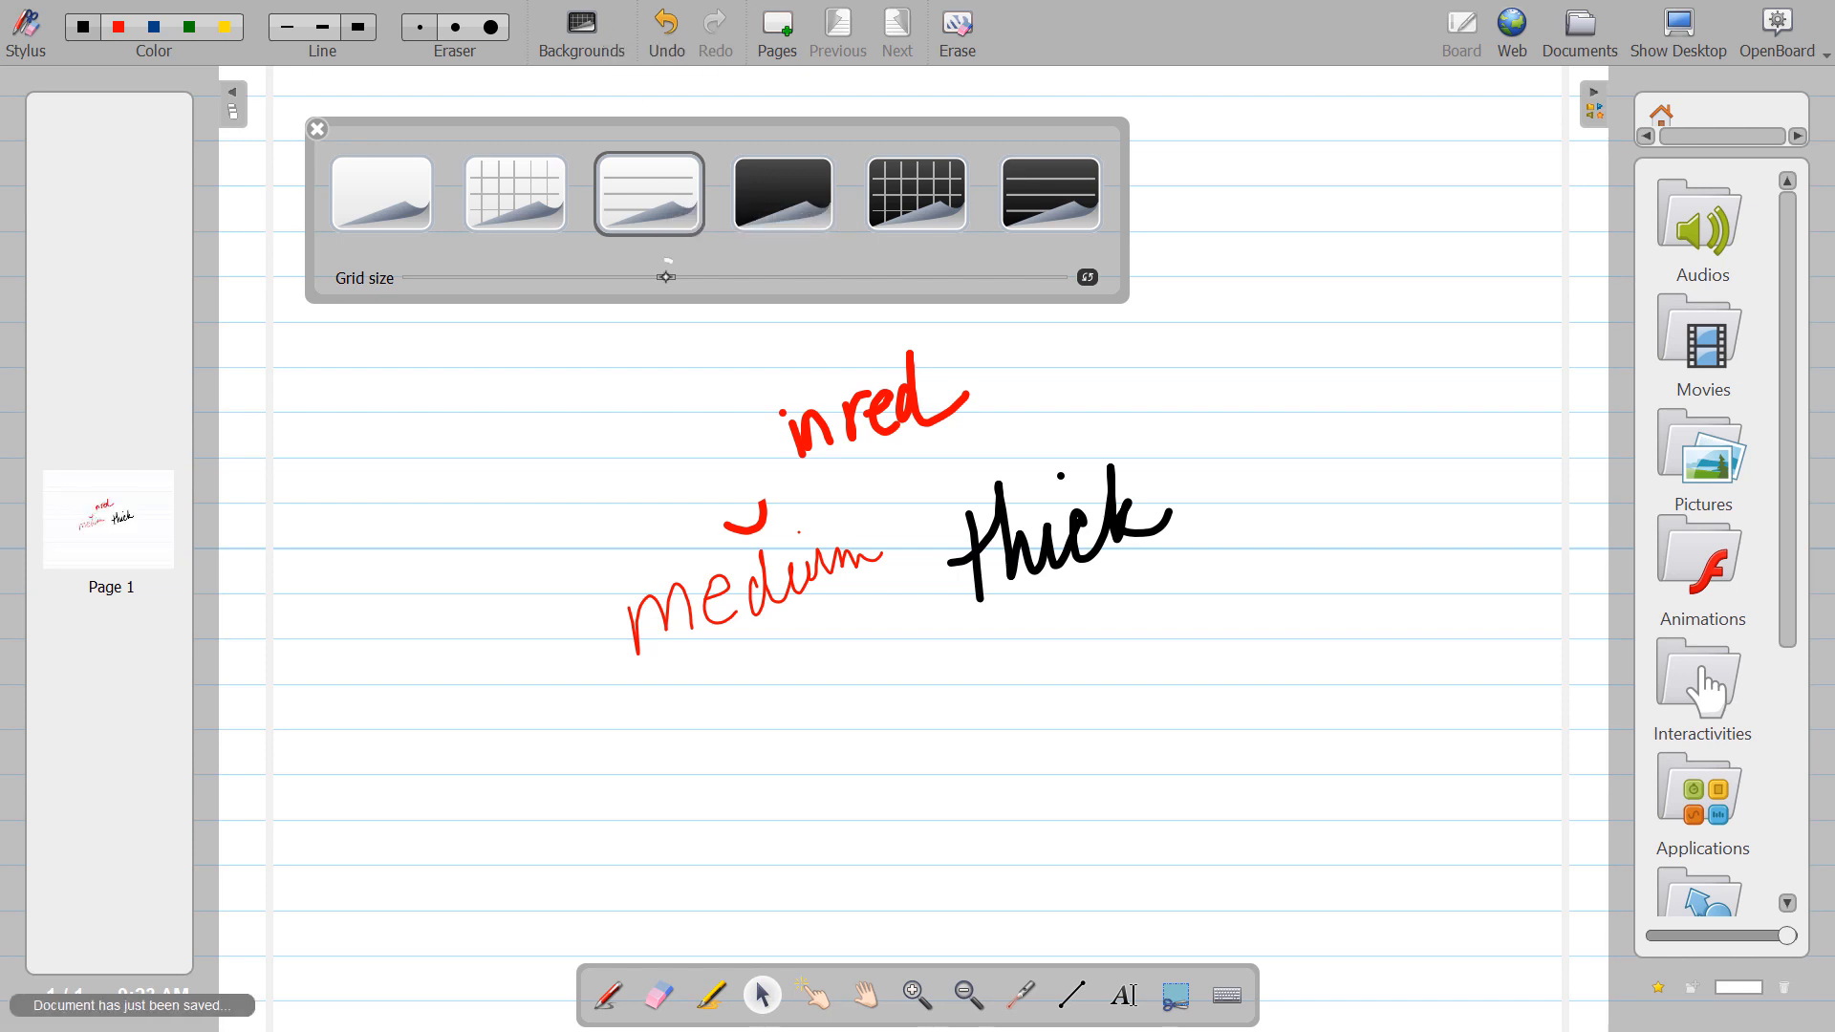
pyautogui.moveTo(666, 278); pyautogui.dragTo(620, 278)
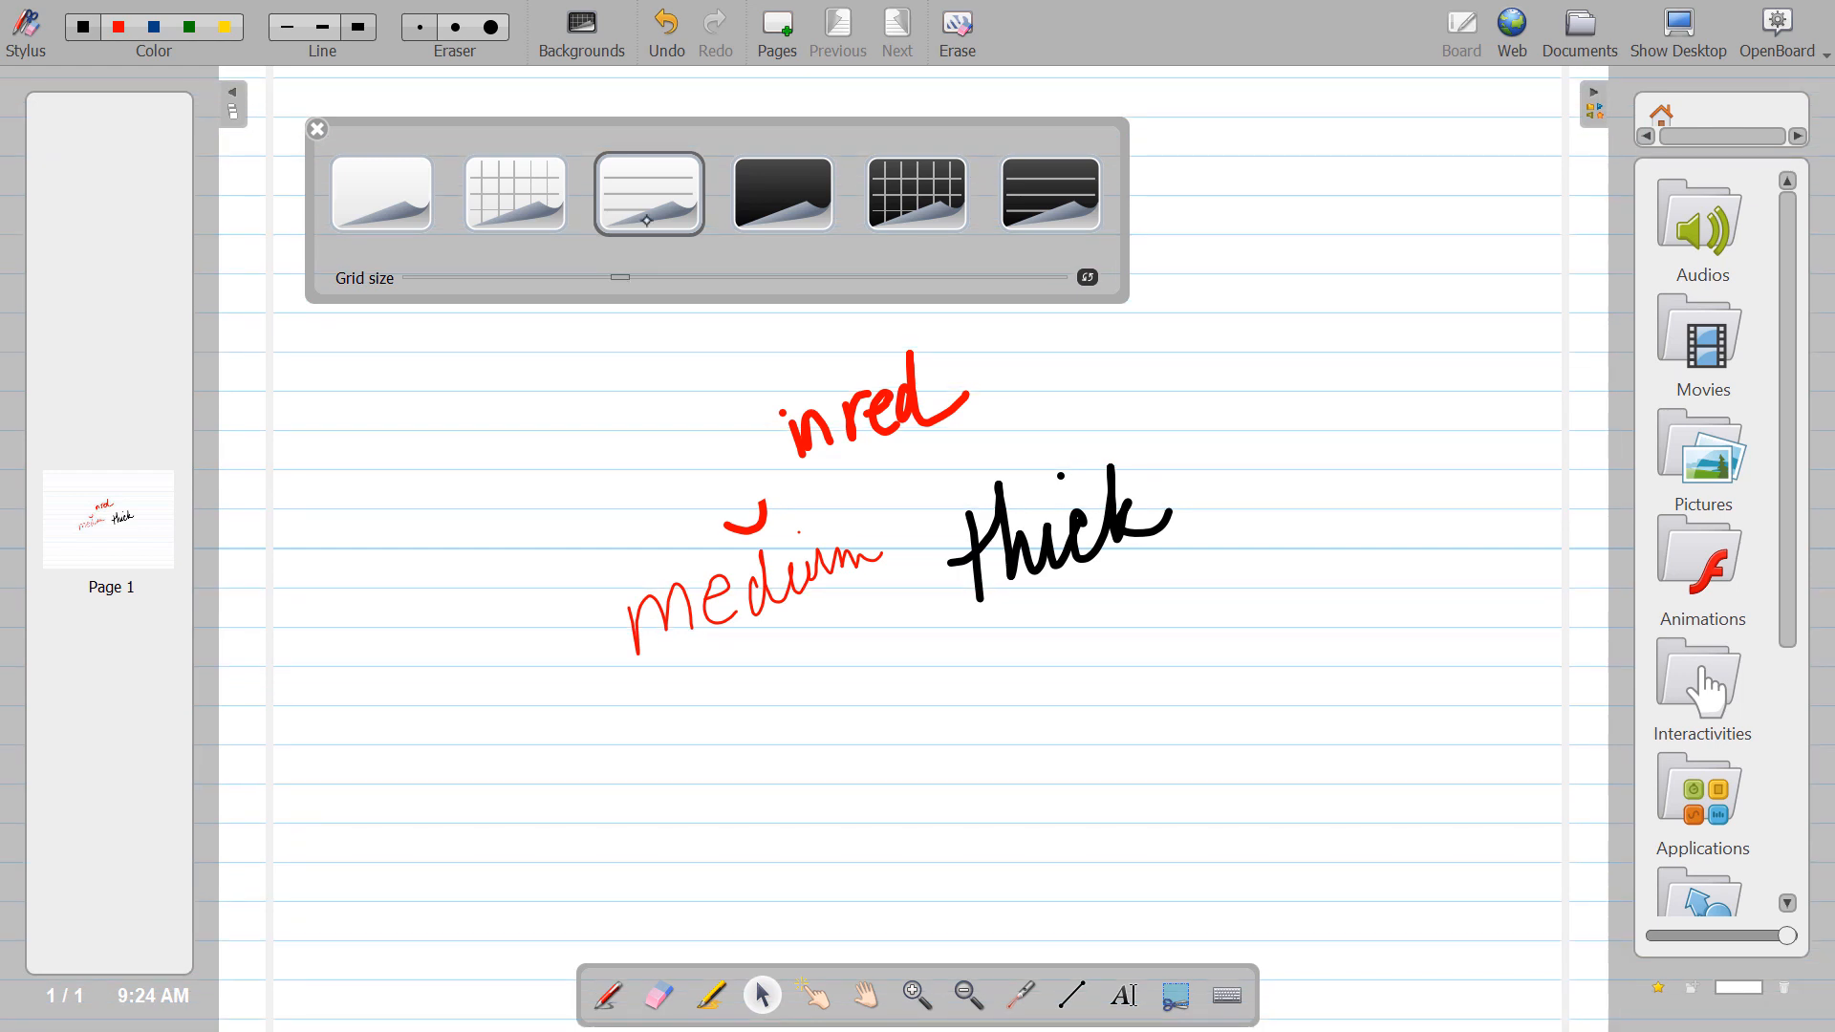
# Try the plain, grid and ruled dark backgrounds one after another
pyautogui.click(766, 186)
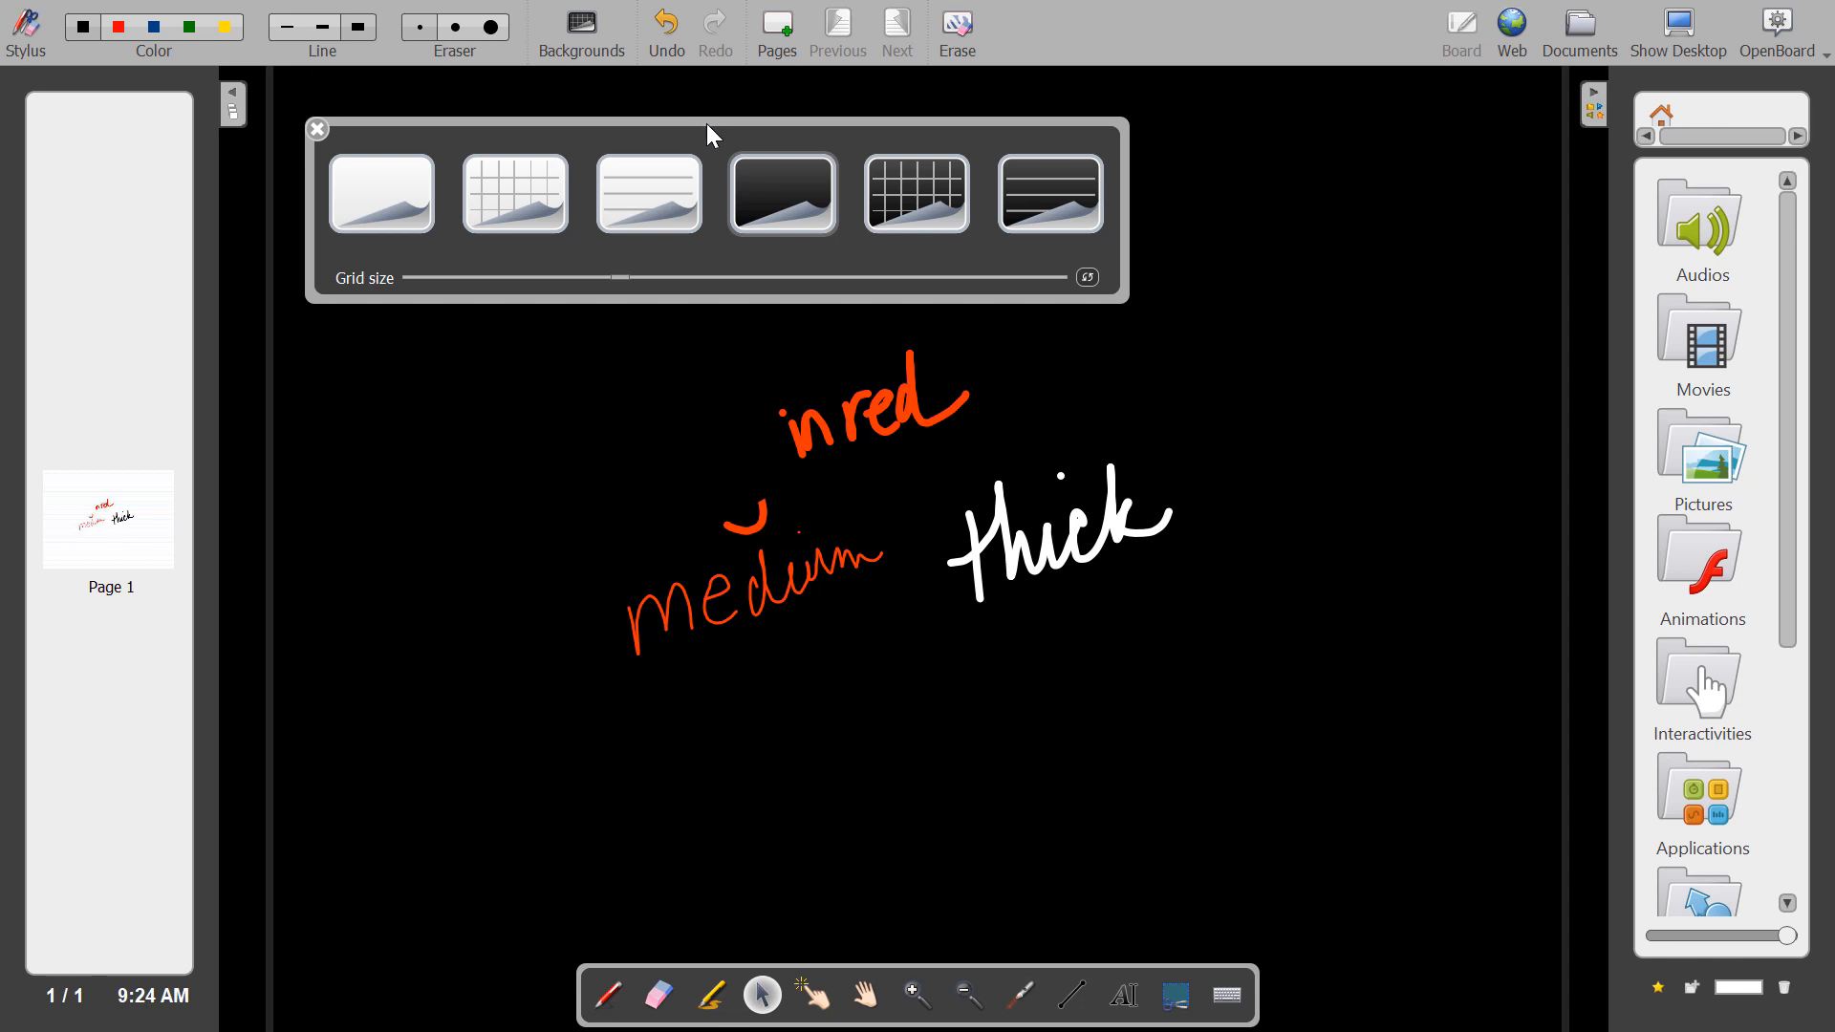
pyautogui.click(916, 191)
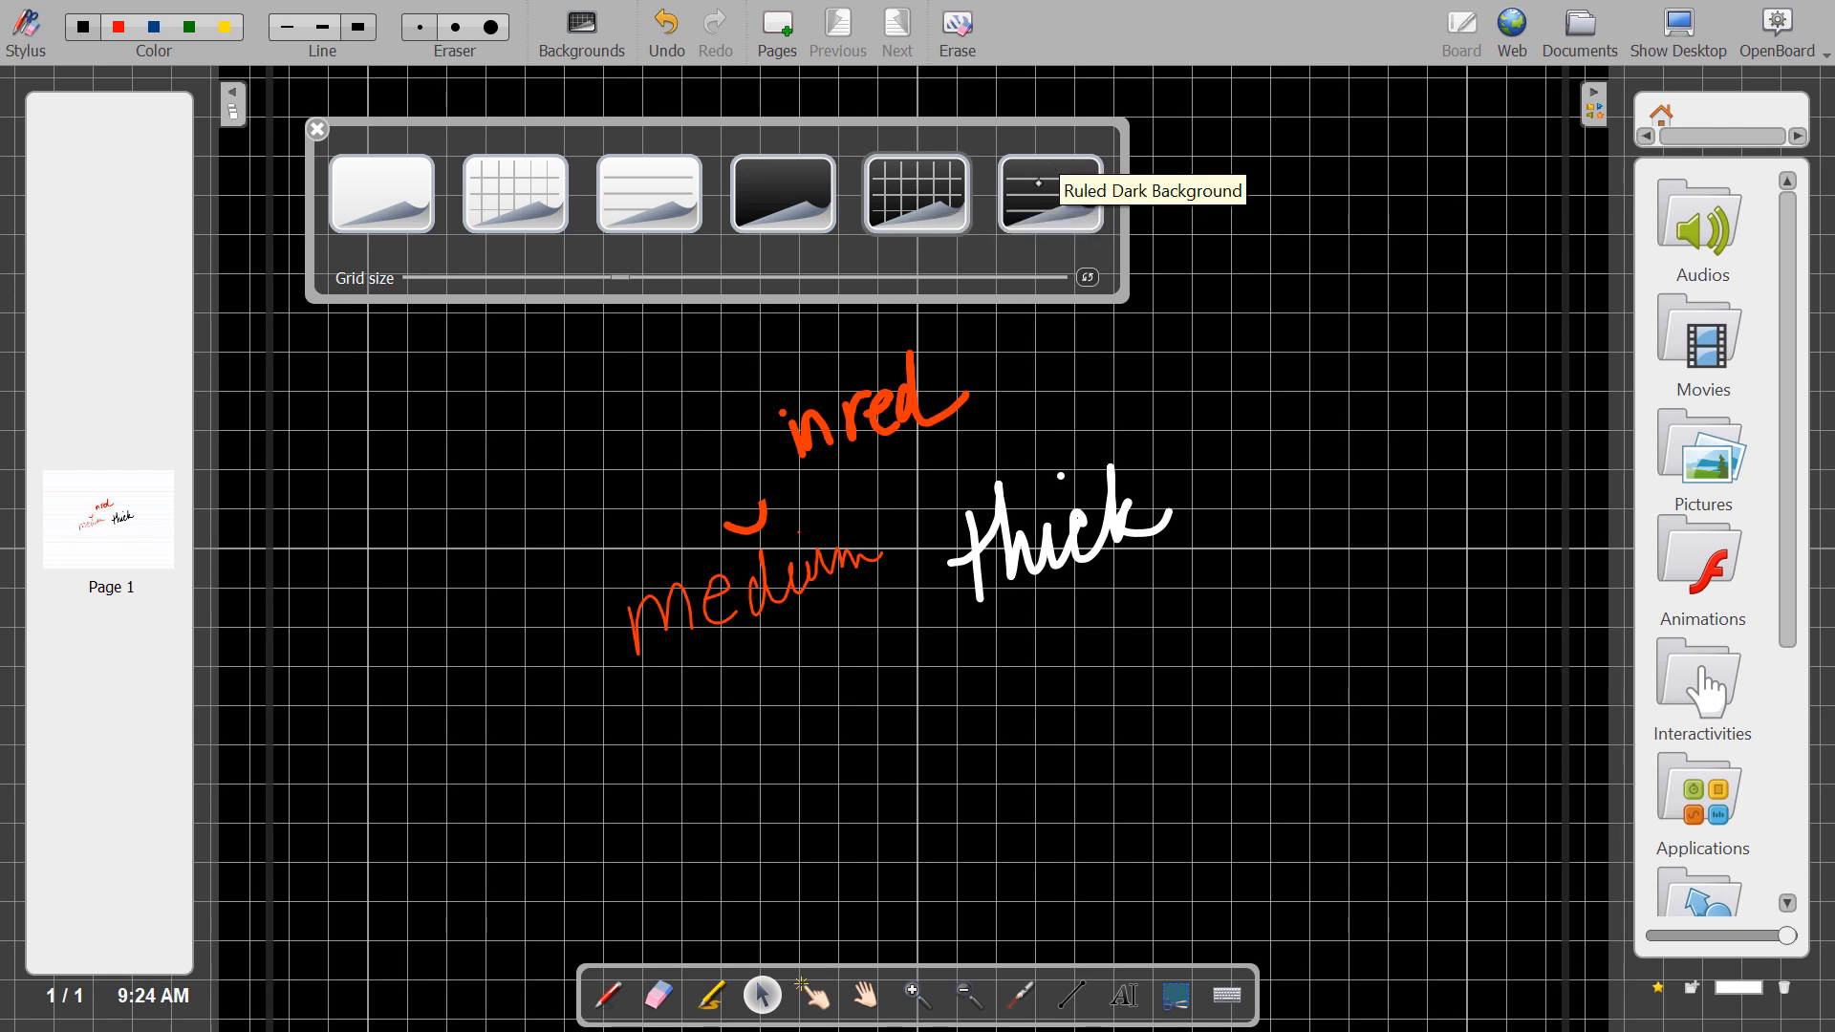
pyautogui.click(1050, 192)
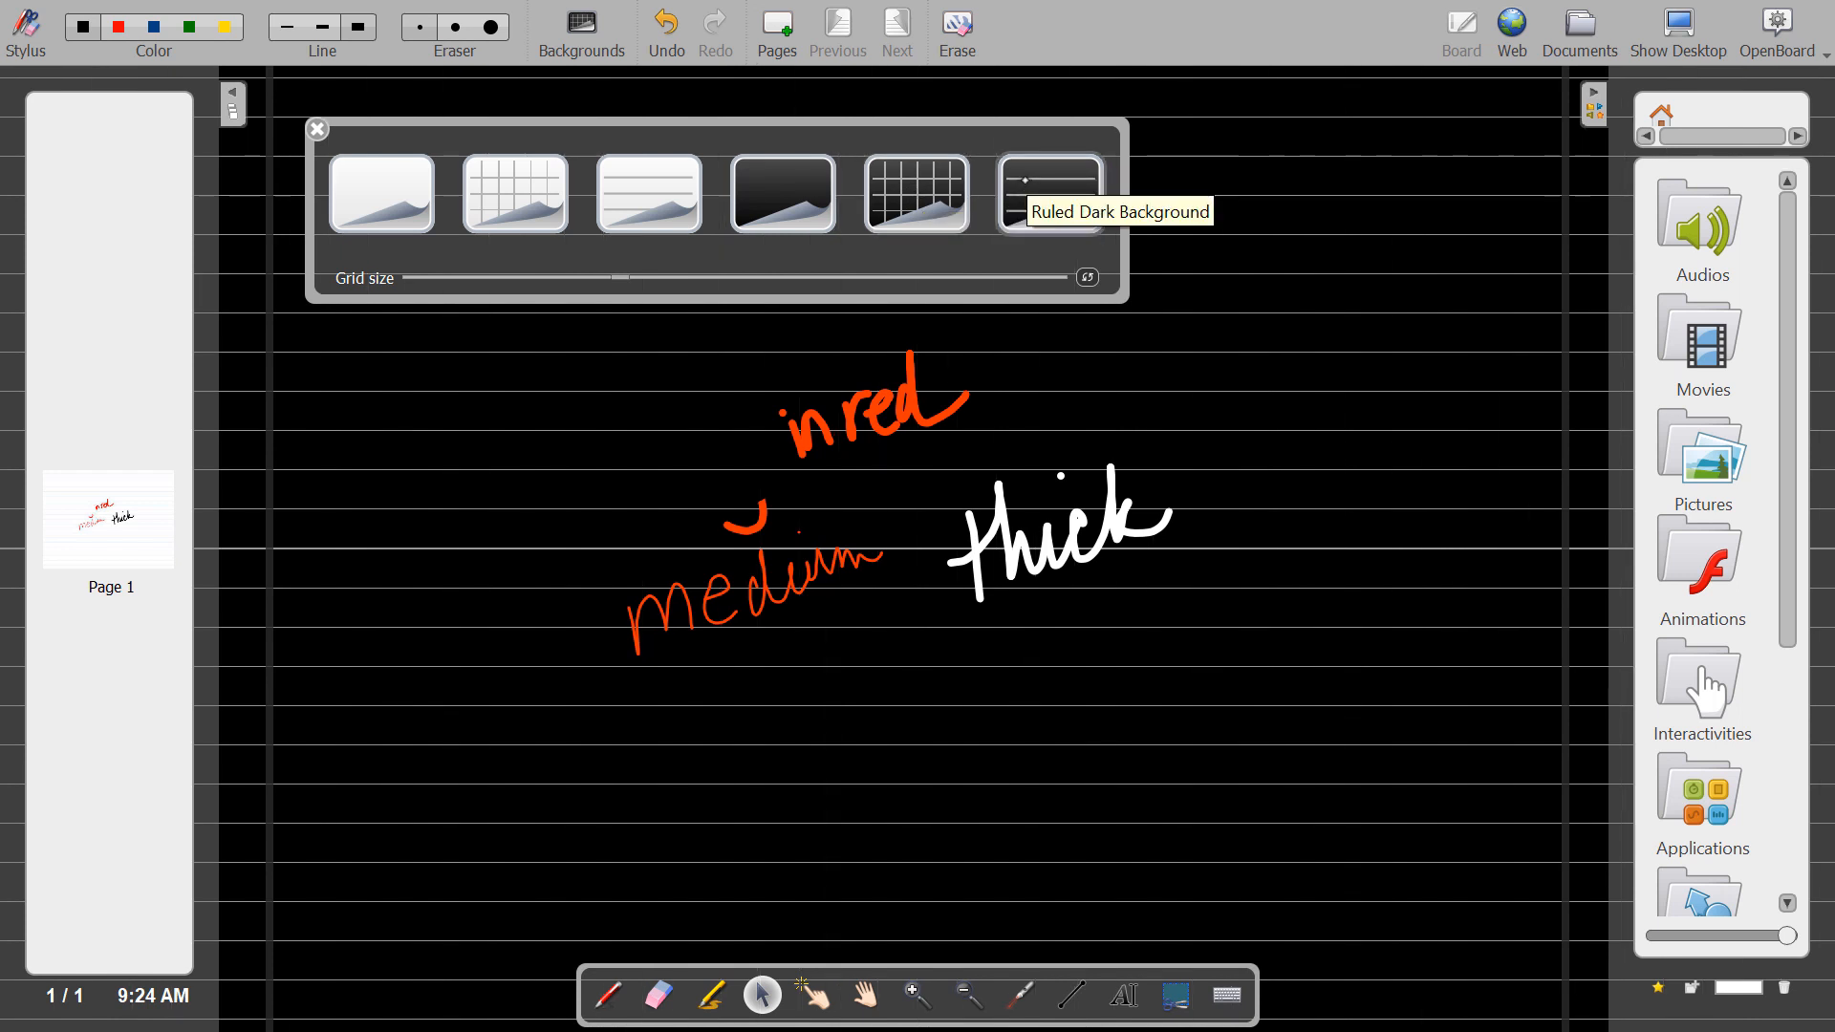
# Set the page to the plain light background and close the background options
pyautogui.click(378, 204)
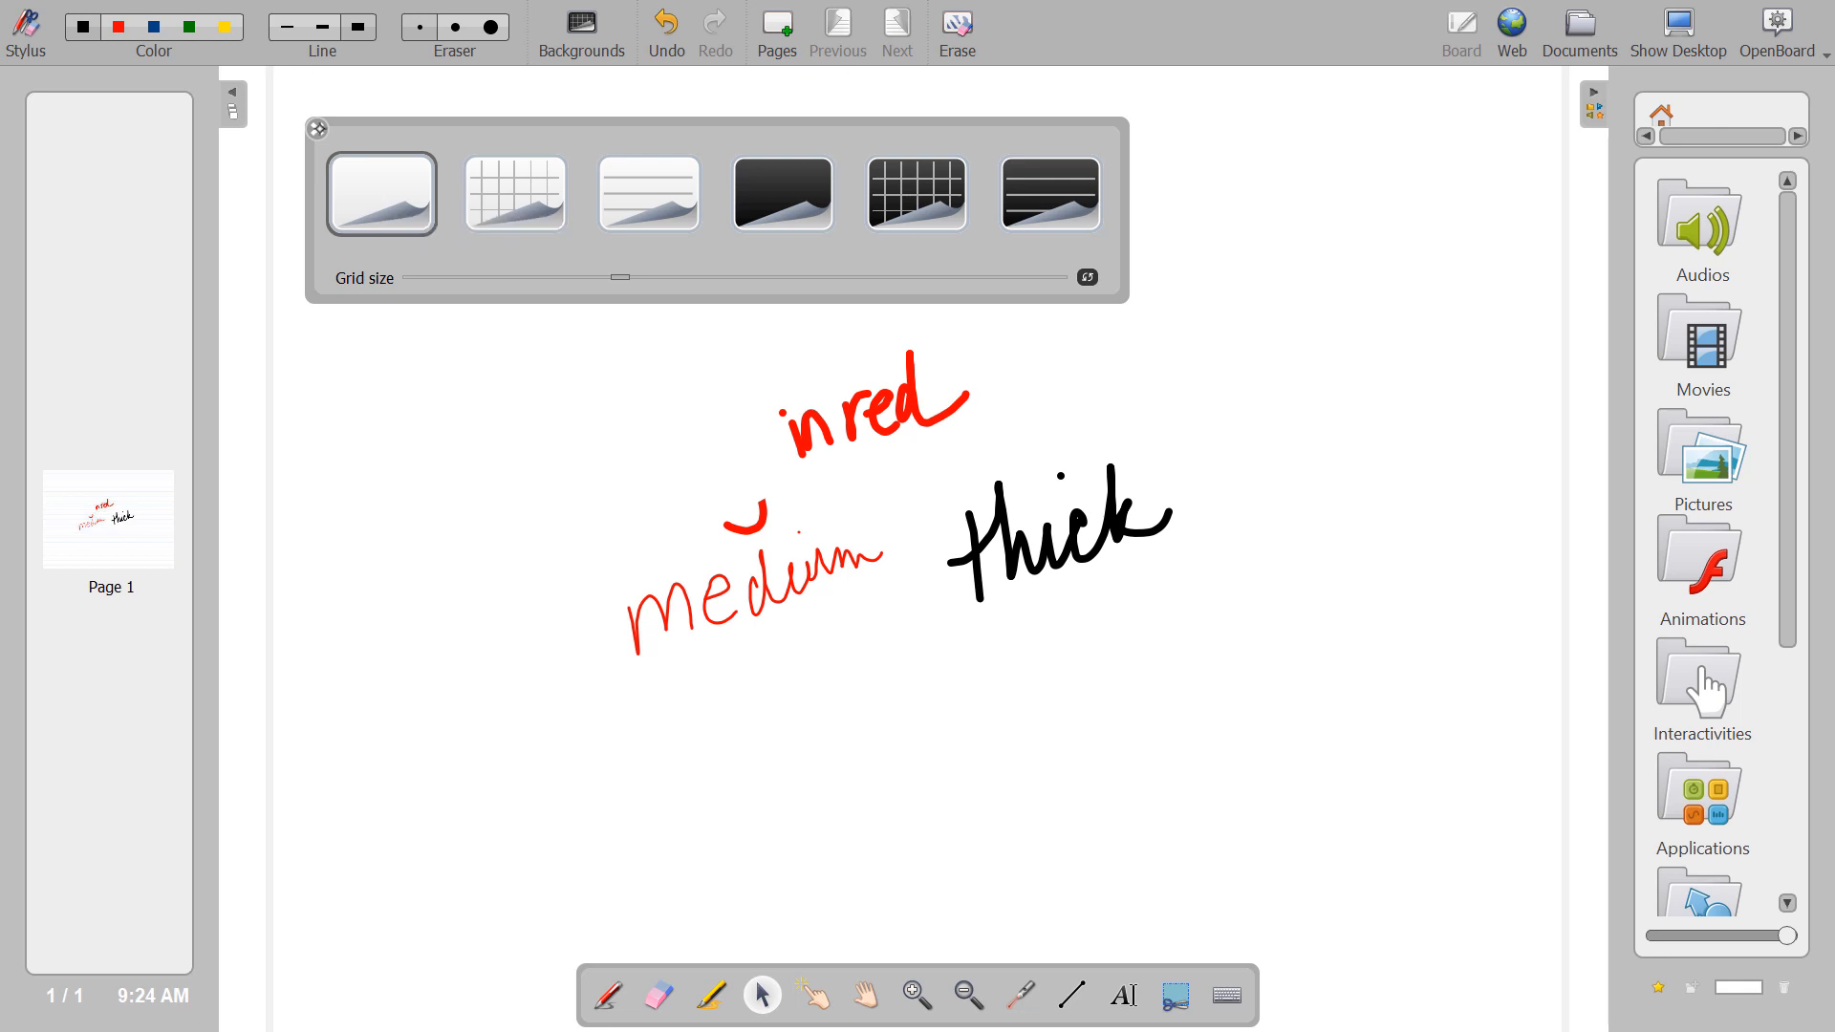
pyautogui.click(317, 129)
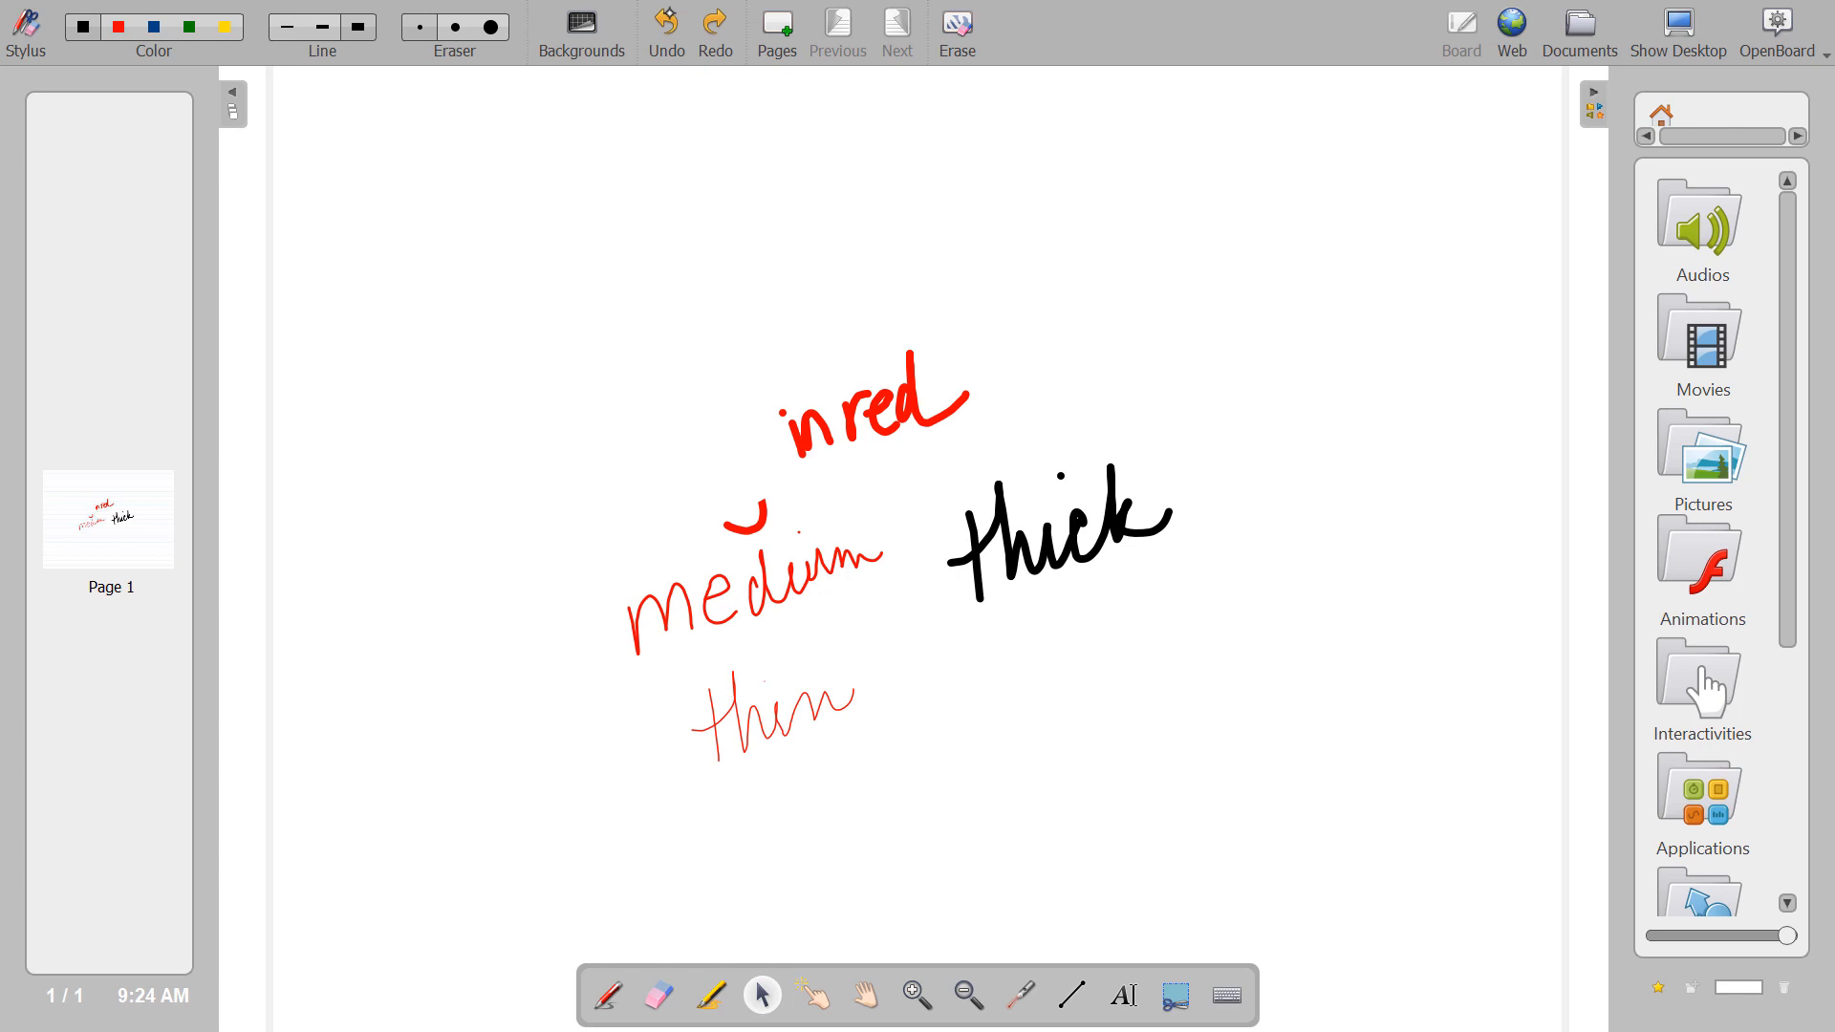
# Undo the erasures of the red and black "writing" words, redo them, and undo them again
pyautogui.click(668, 28)
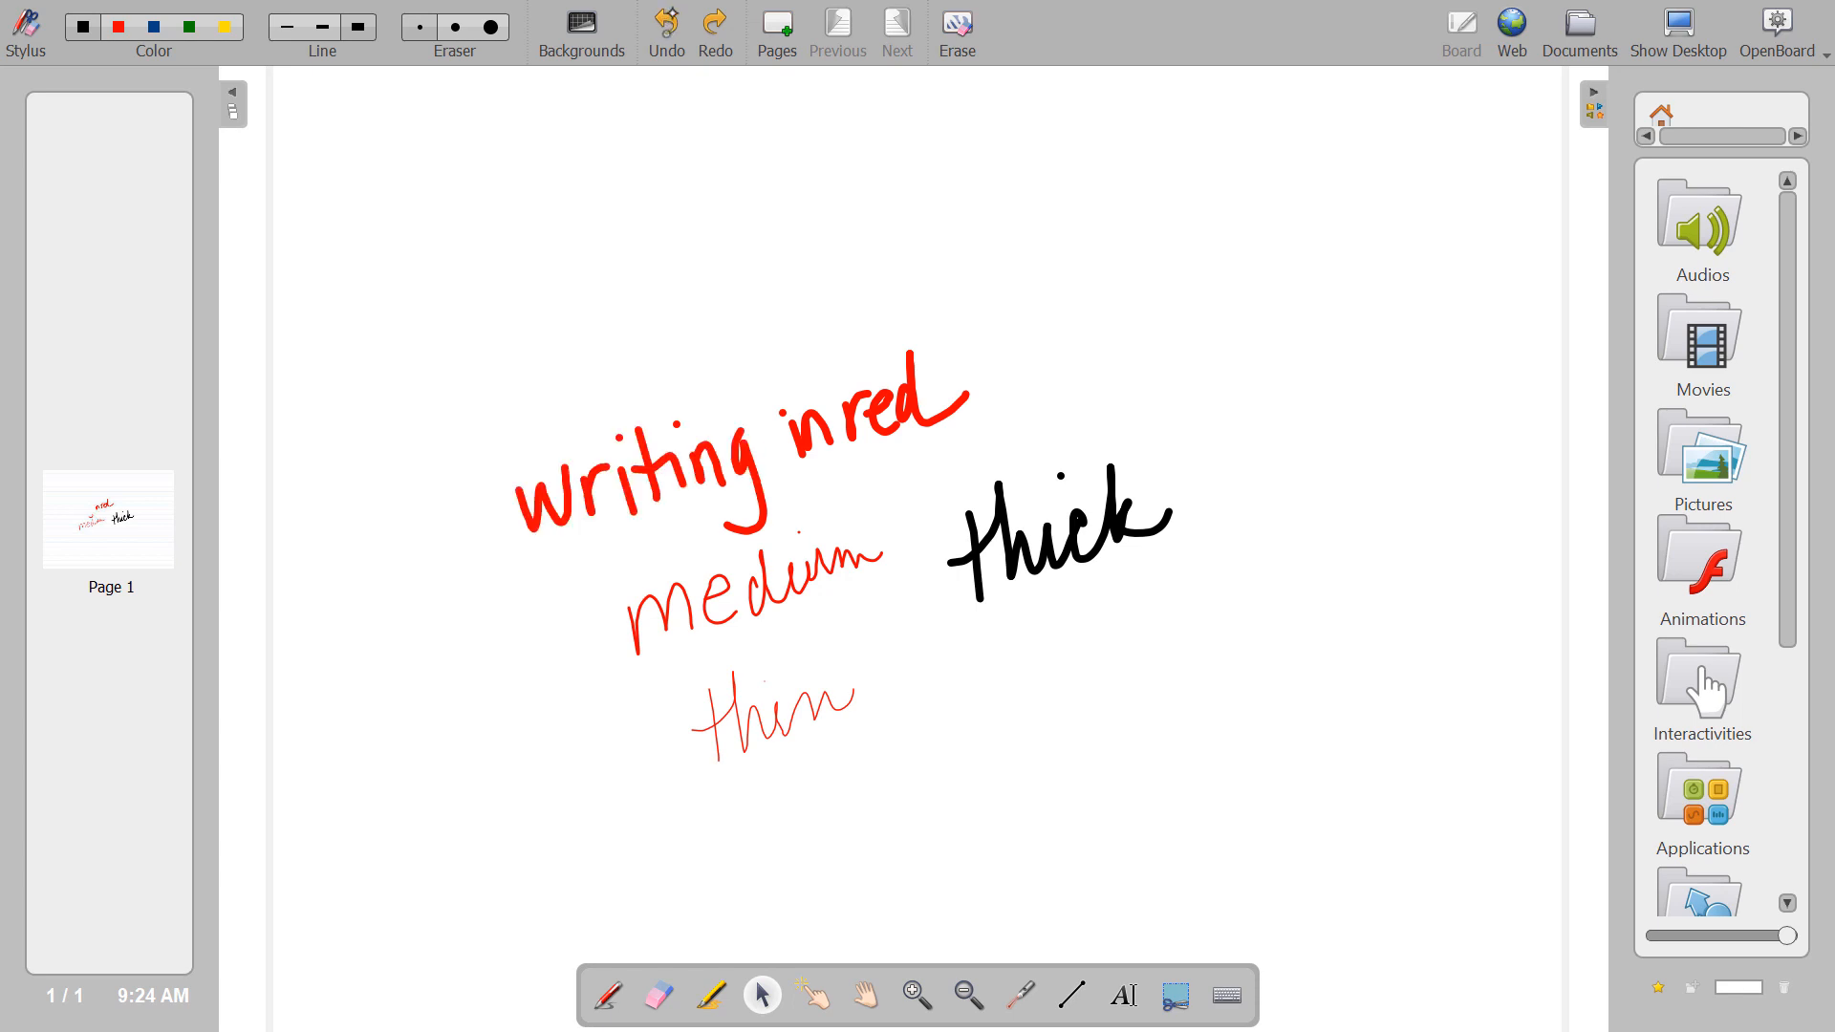
pyautogui.click(668, 28)
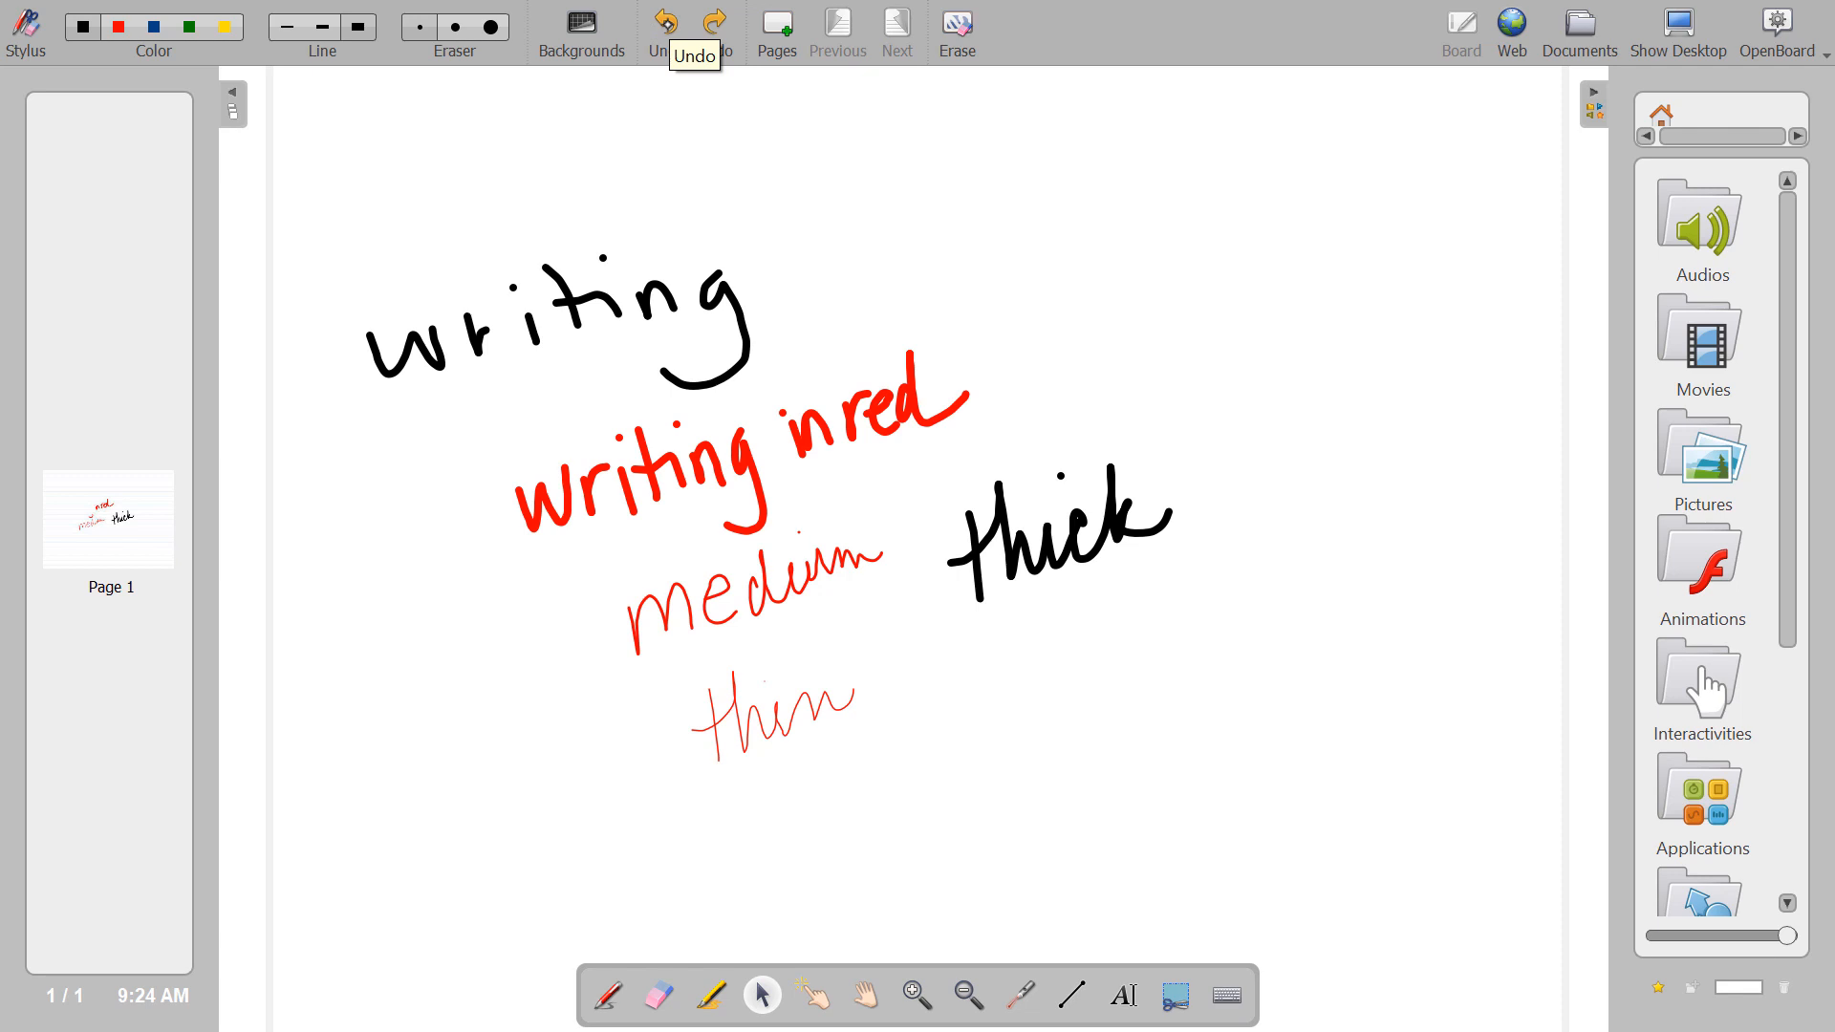
pyautogui.click(716, 28)
pyautogui.click(715, 29)
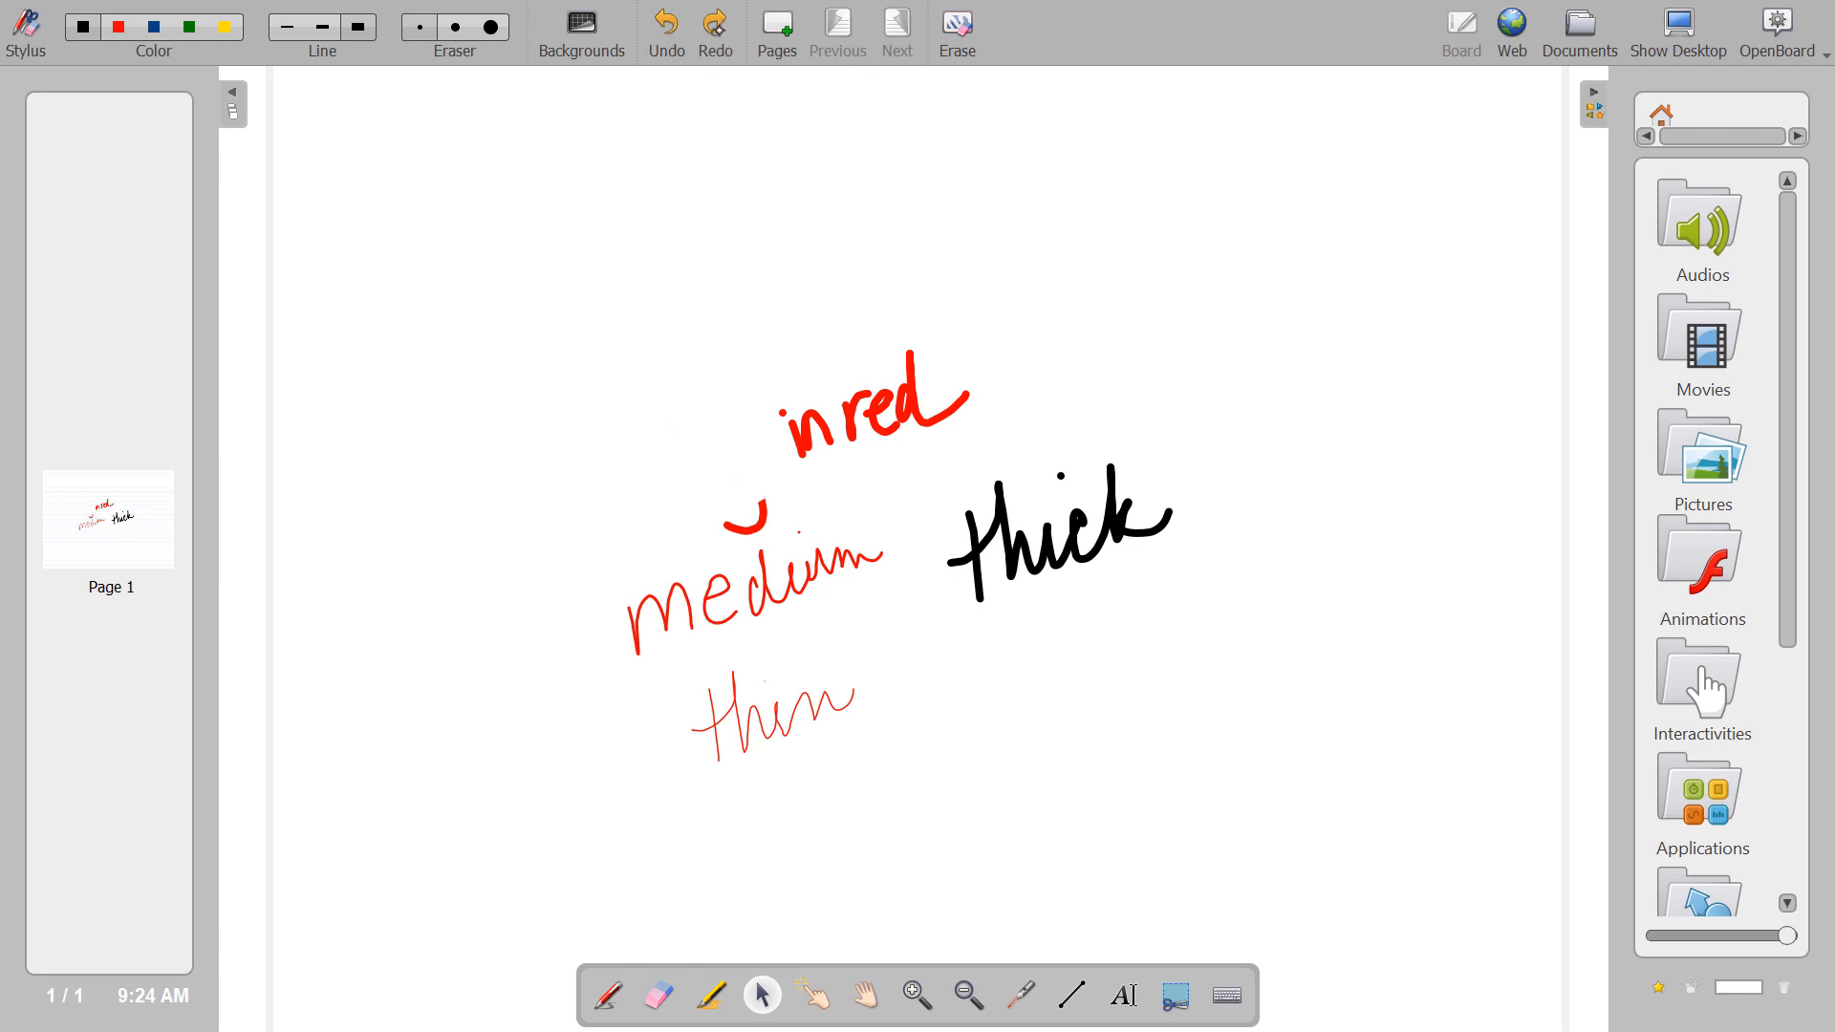
pyautogui.click(668, 29)
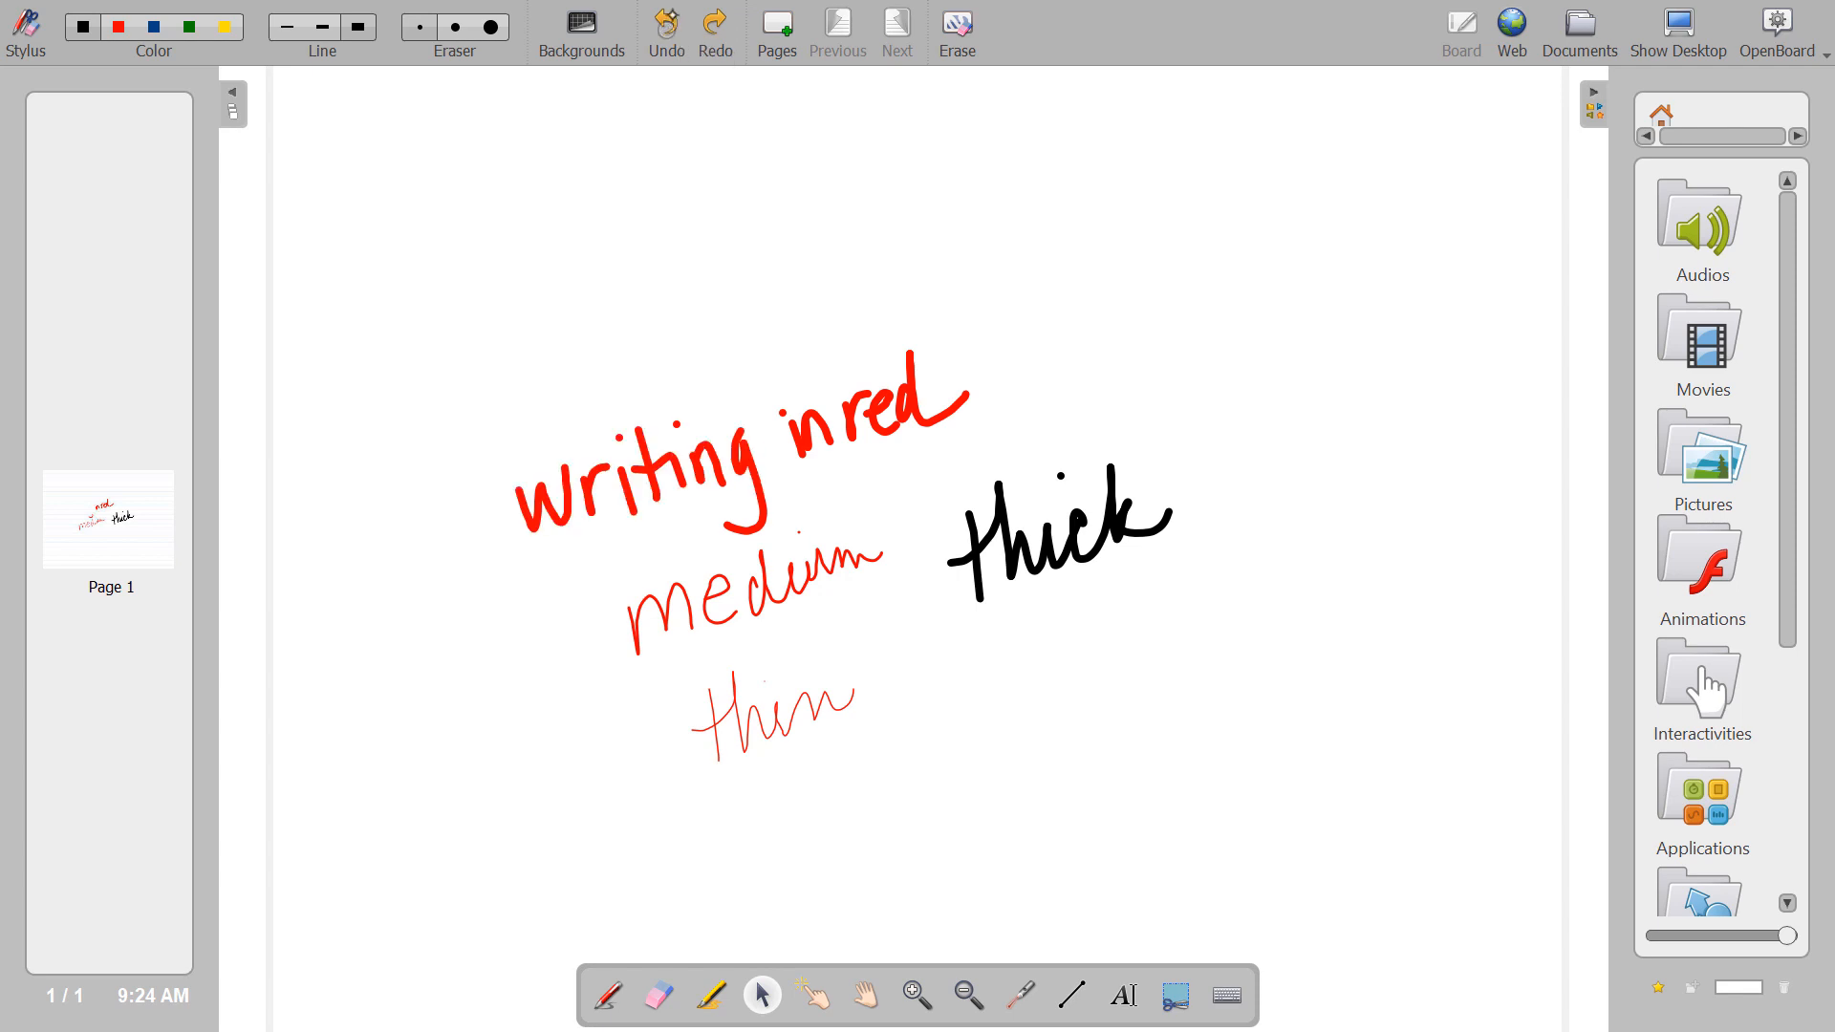
pyautogui.click(668, 29)
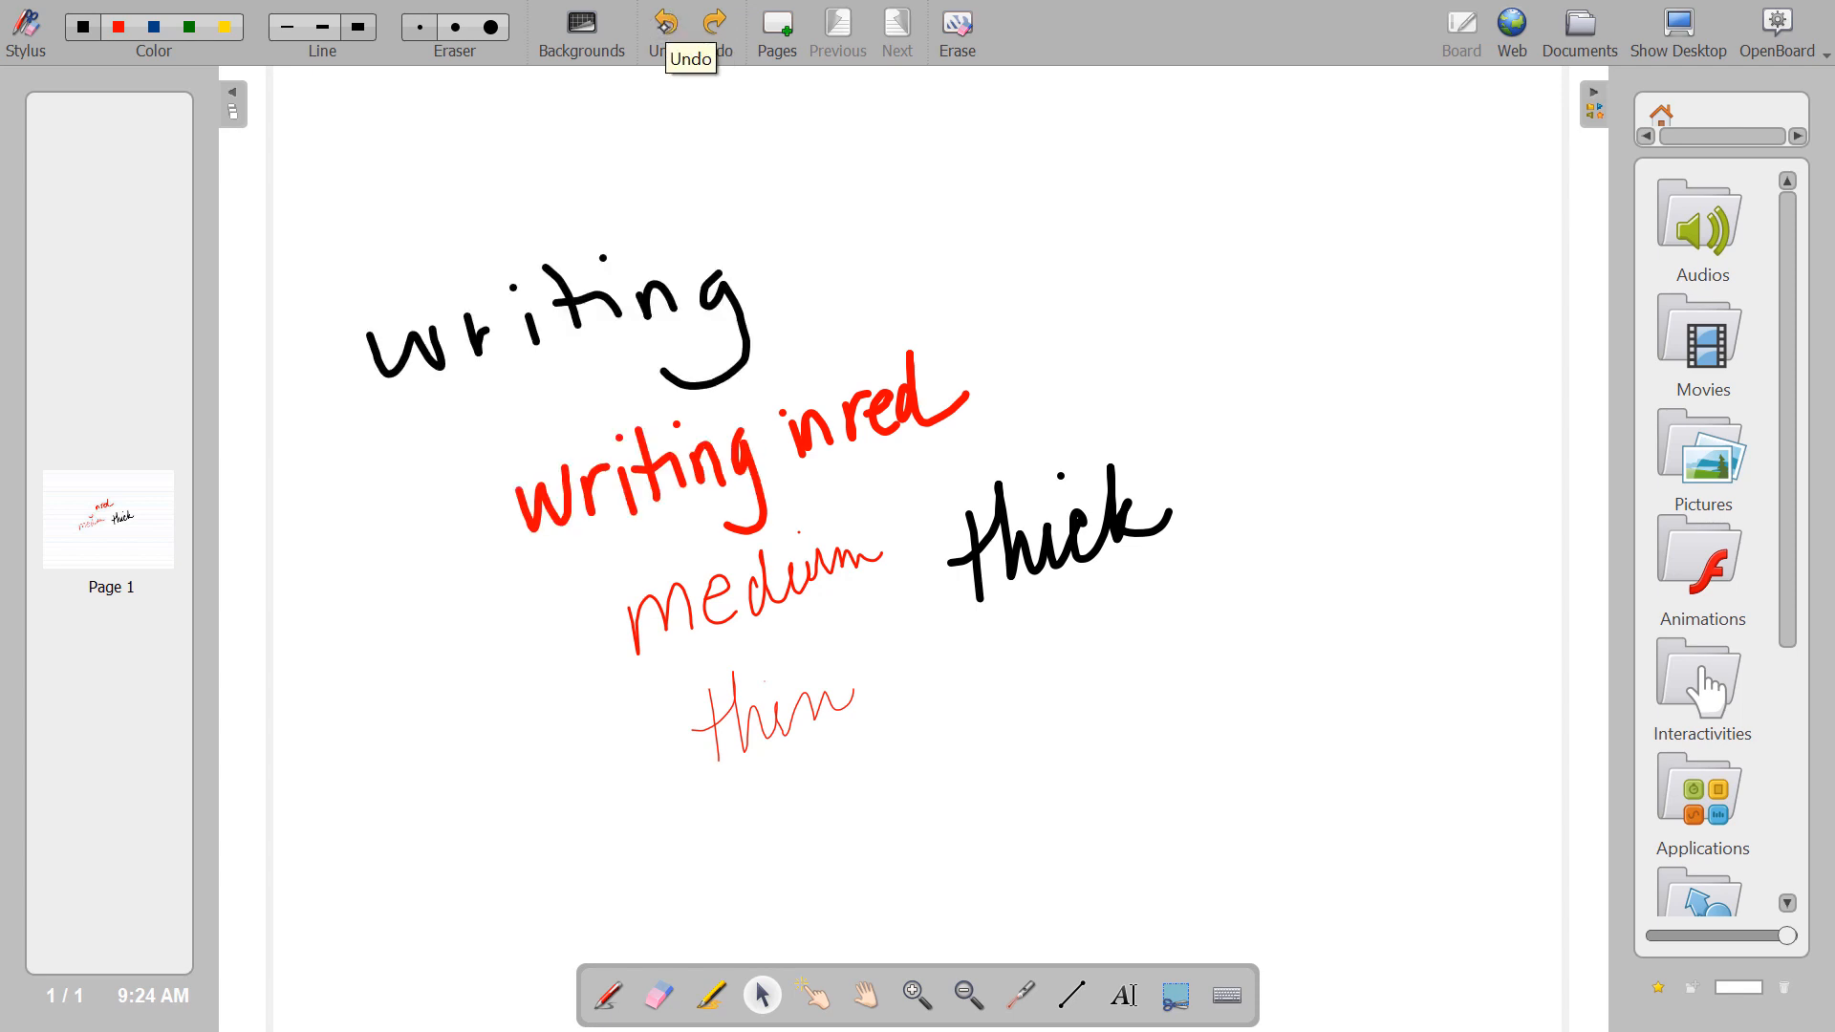
# Undo the pen strokes of the word "thick" and redo them
pyautogui.click(668, 29)
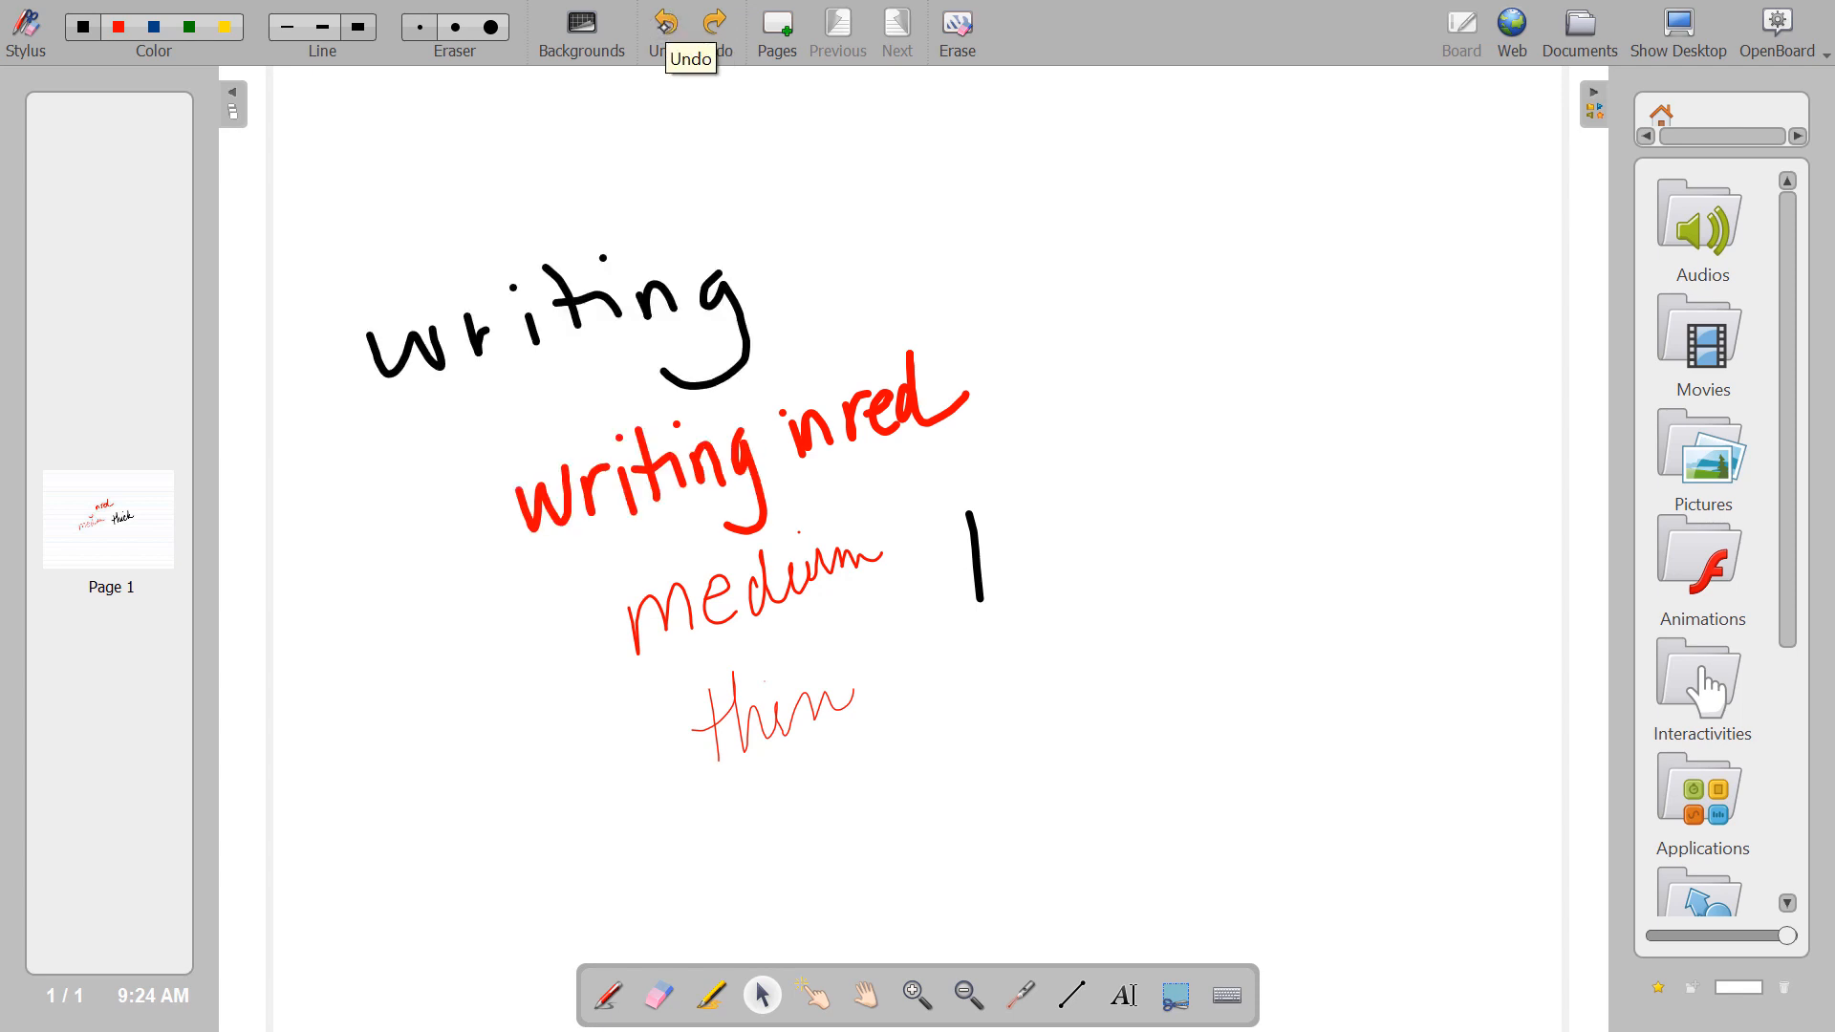
pyautogui.click(668, 29)
pyautogui.click(717, 28)
pyautogui.click(717, 29)
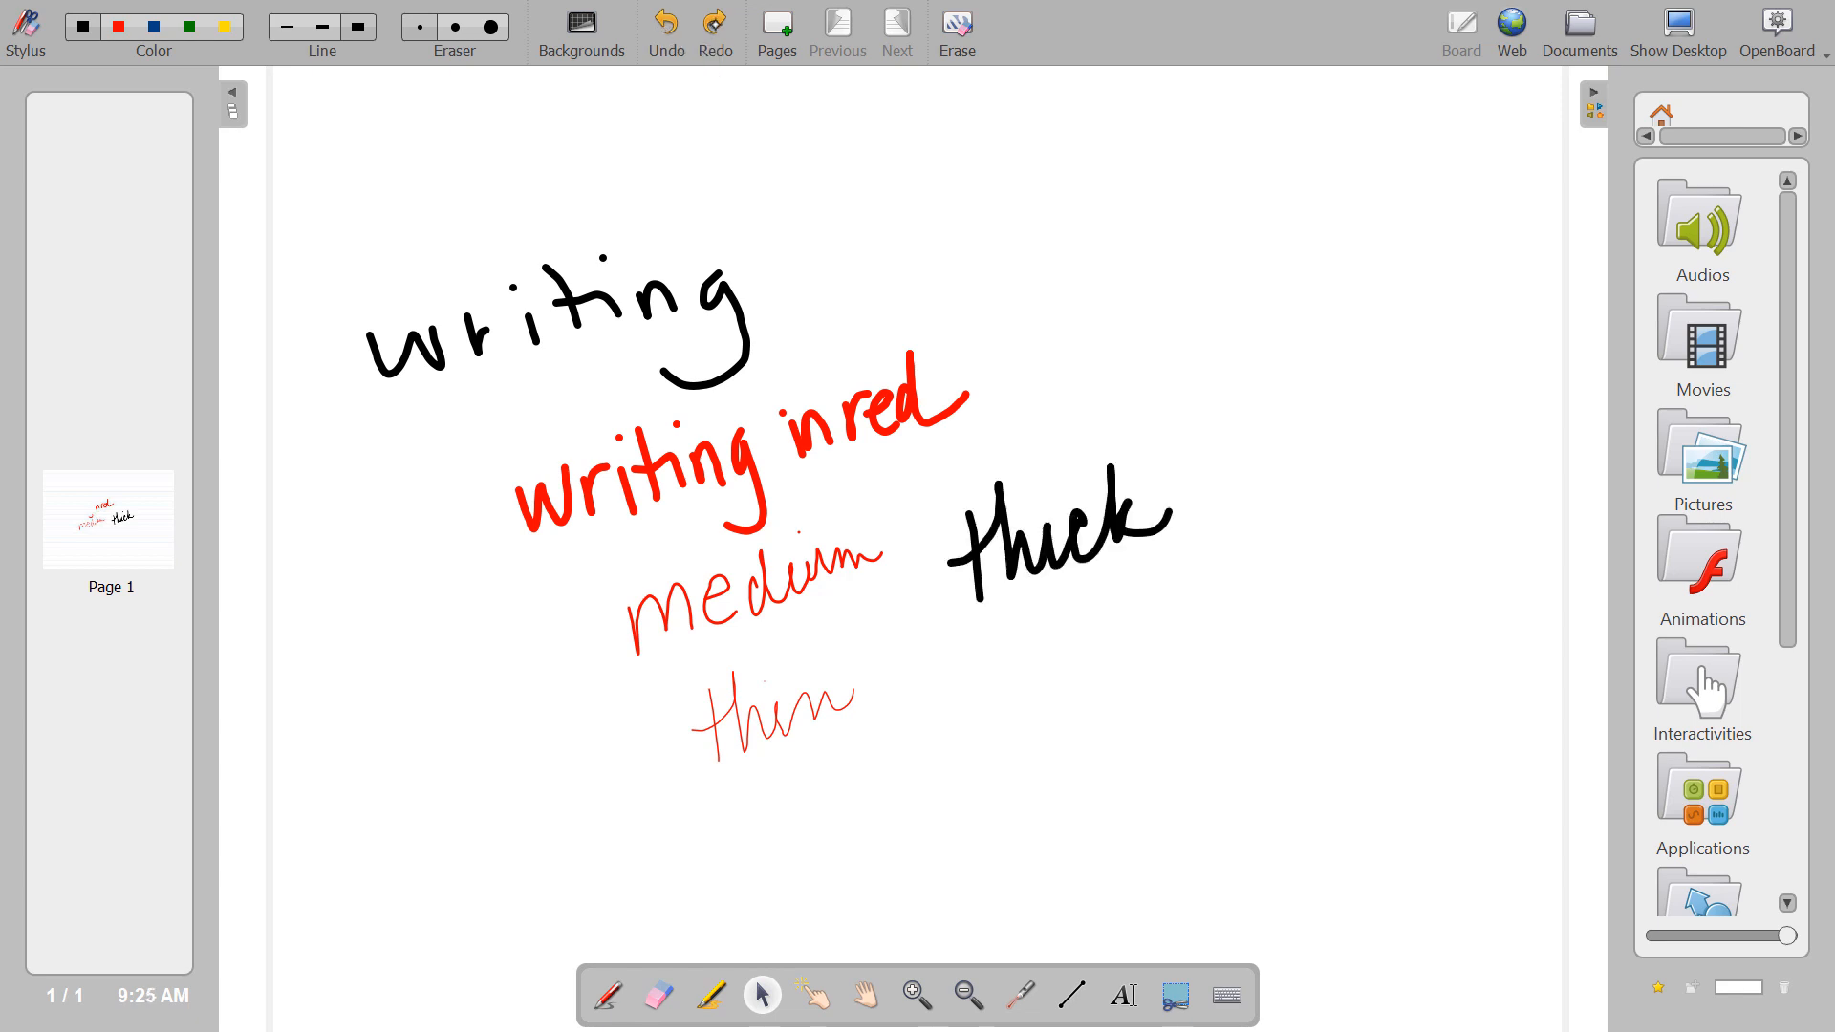
# Redo the erasure of the black word "writing" and undo it again
pyautogui.click(713, 24)
pyautogui.click(715, 23)
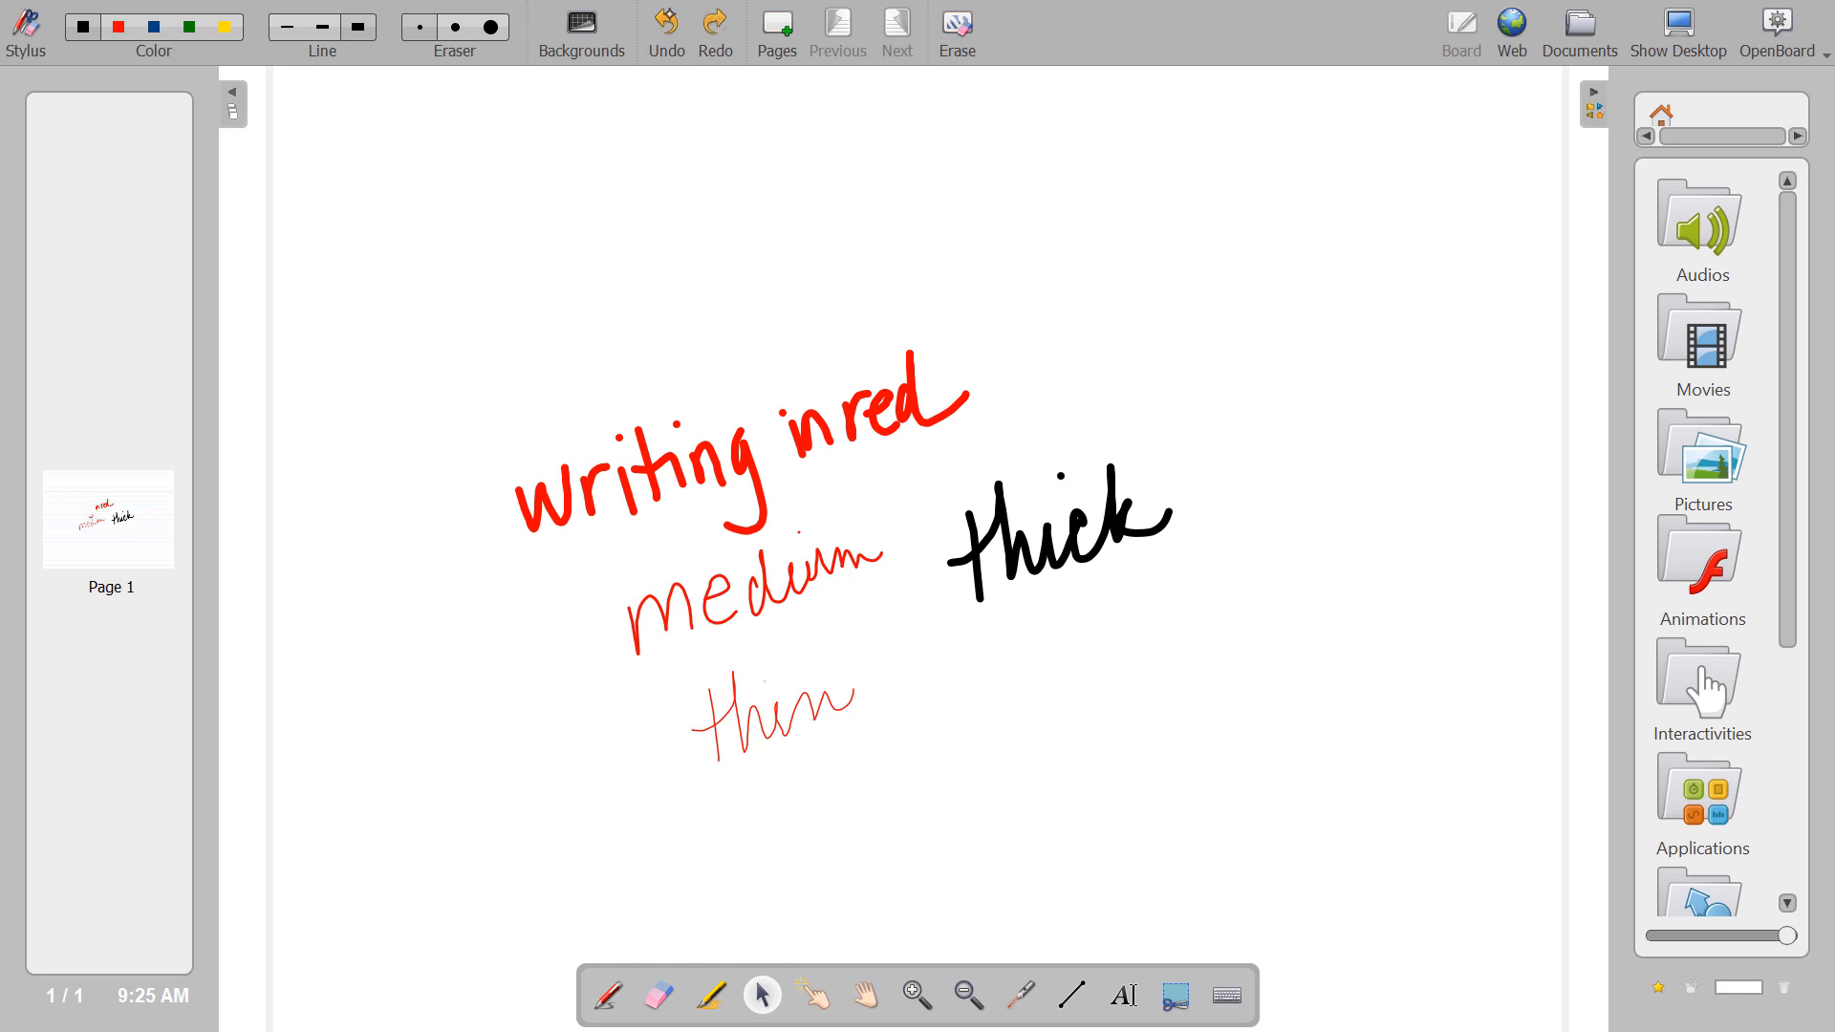
pyautogui.click(668, 21)
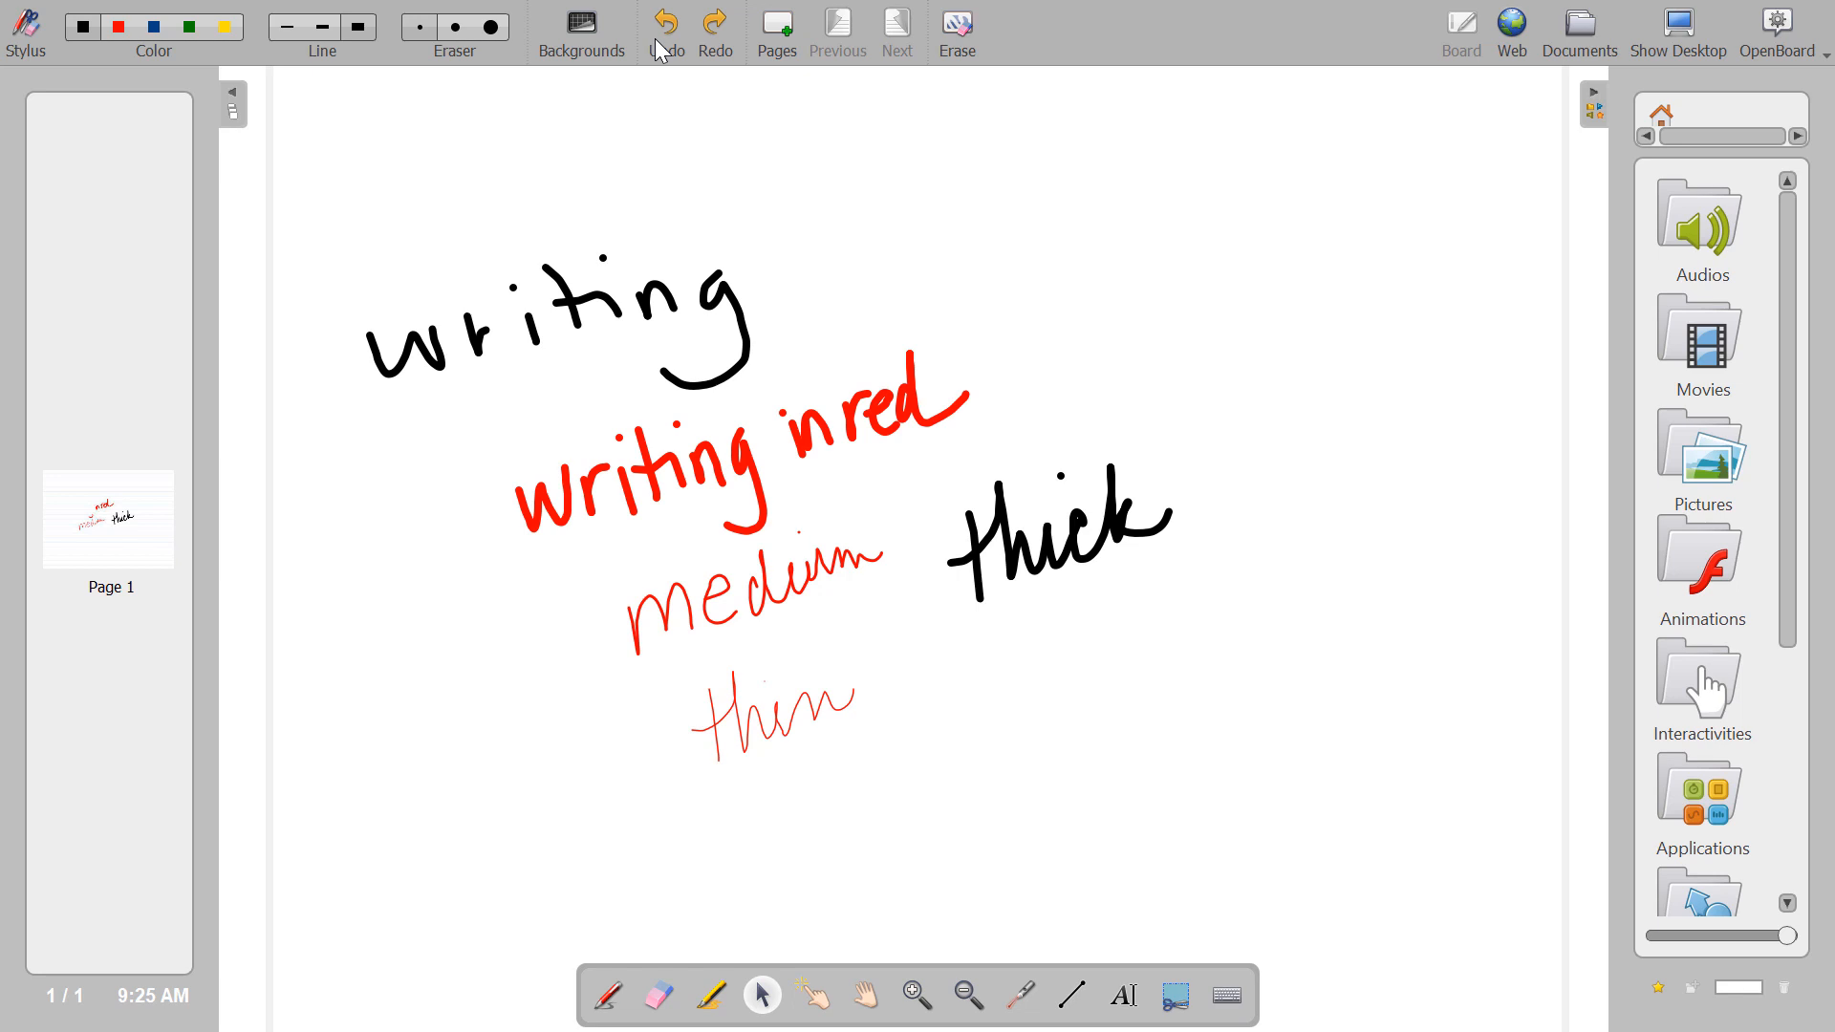
# Collapse and reopen the page thumbnails, and add two blank pages to the document
pyautogui.click(234, 88)
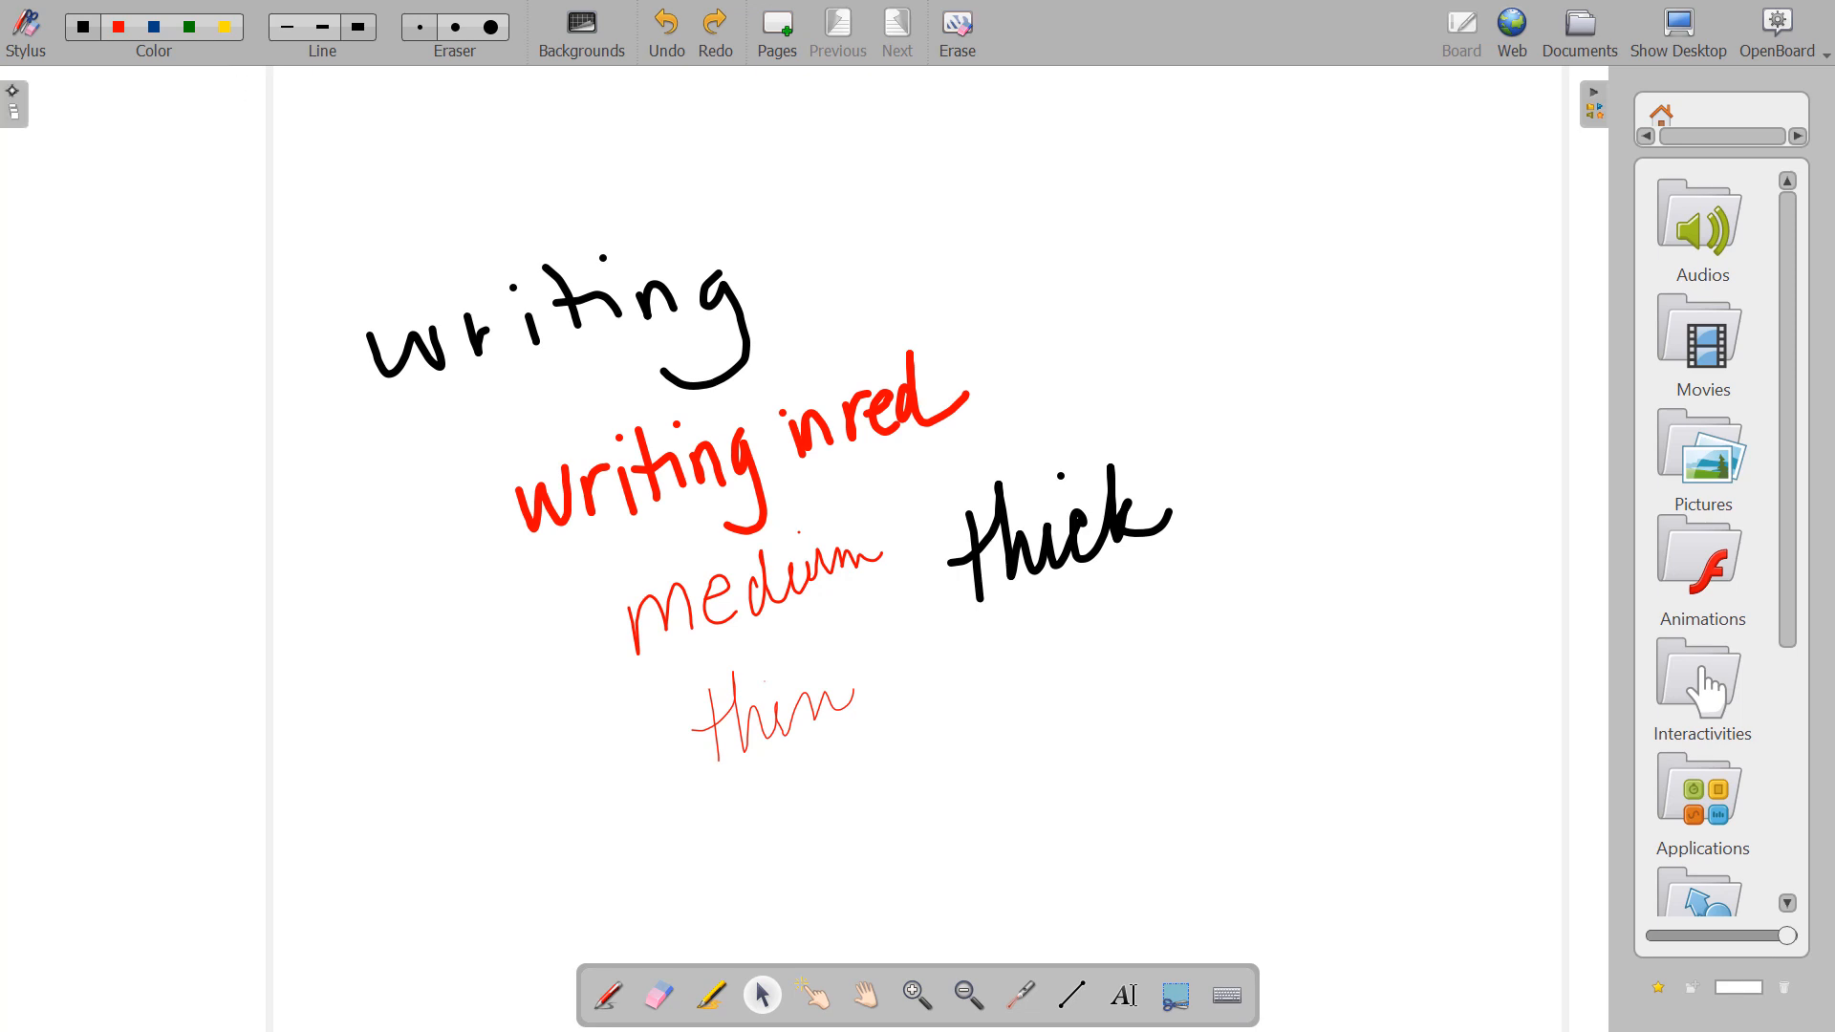
pyautogui.click(12, 91)
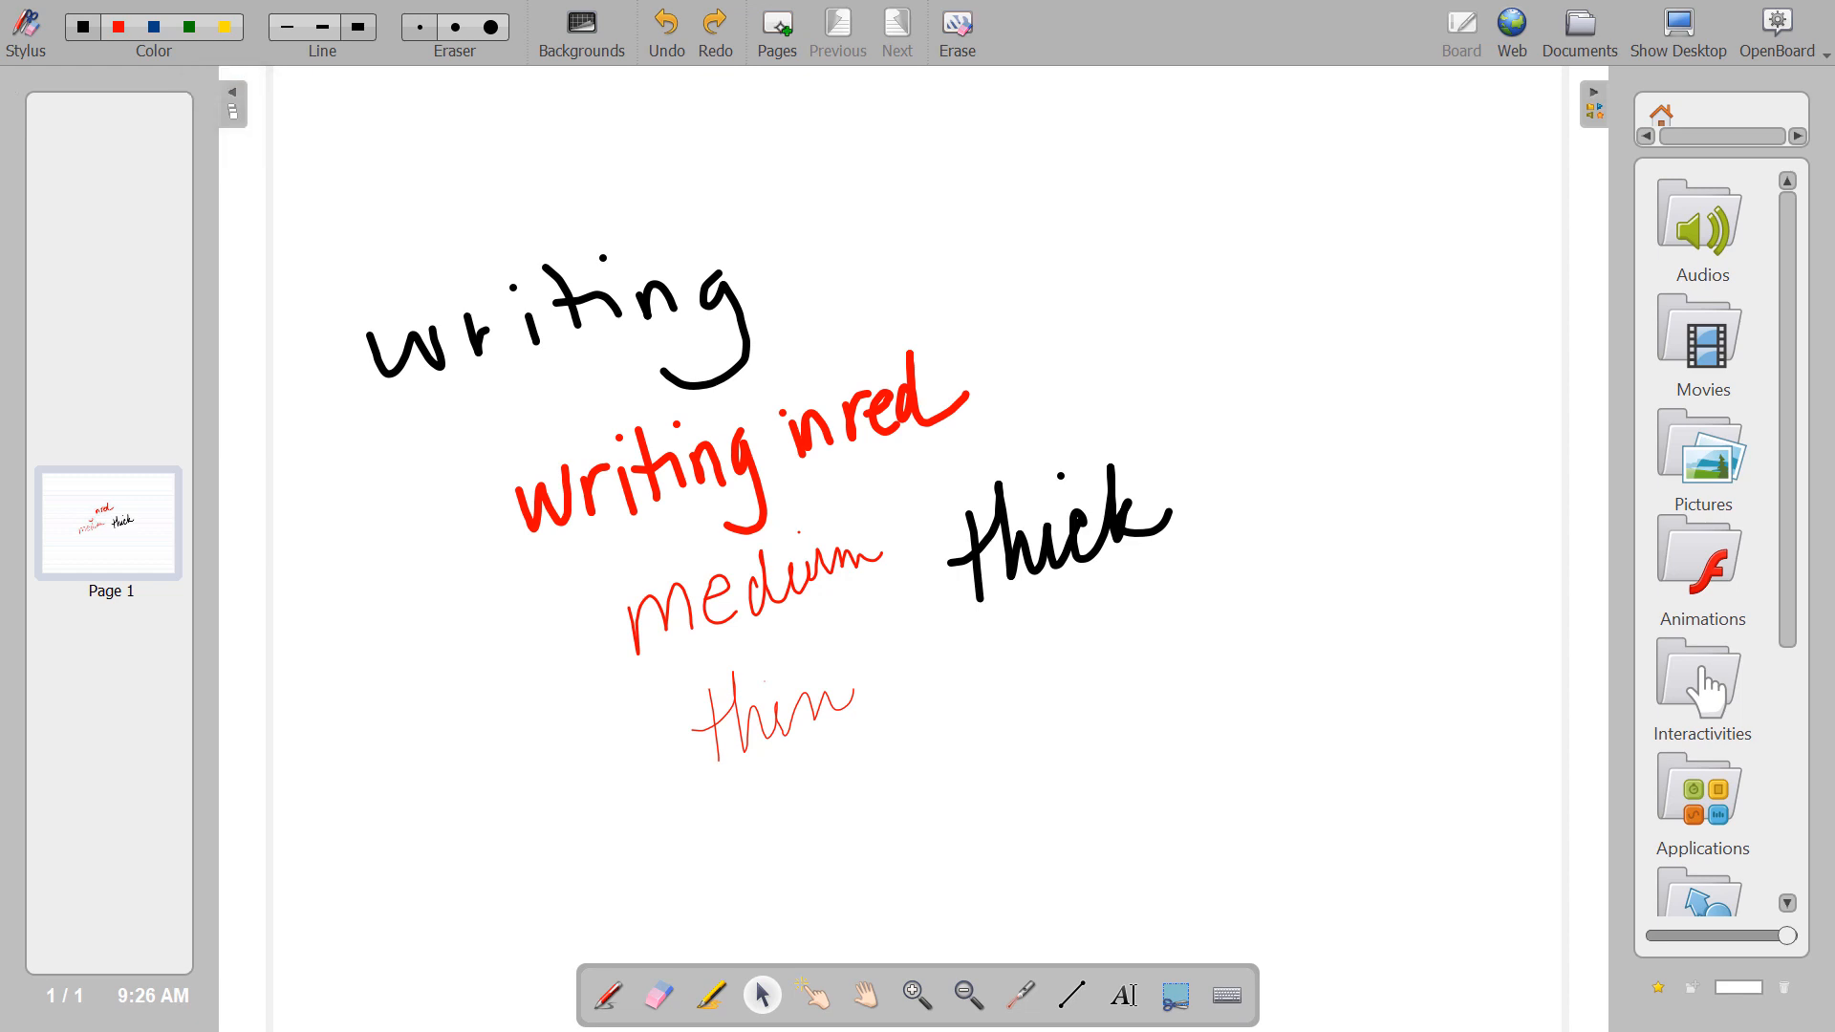
pyautogui.click(779, 29)
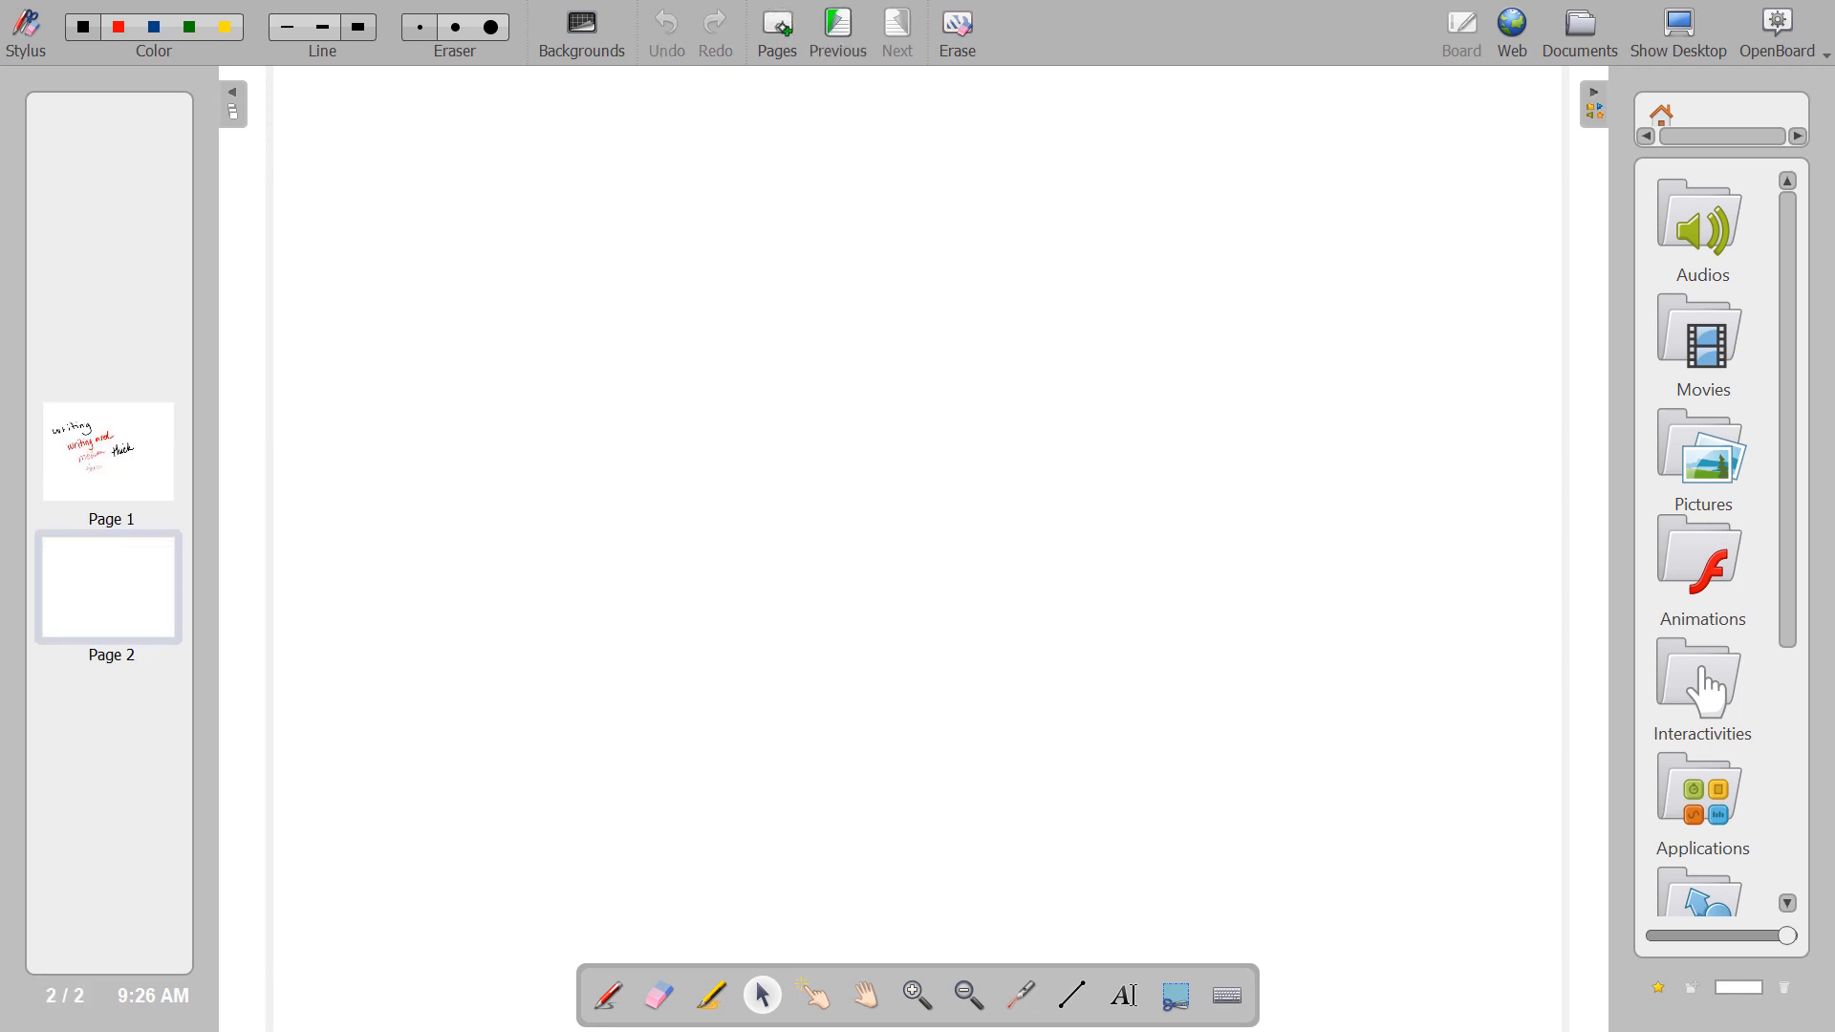
pyautogui.click(780, 29)
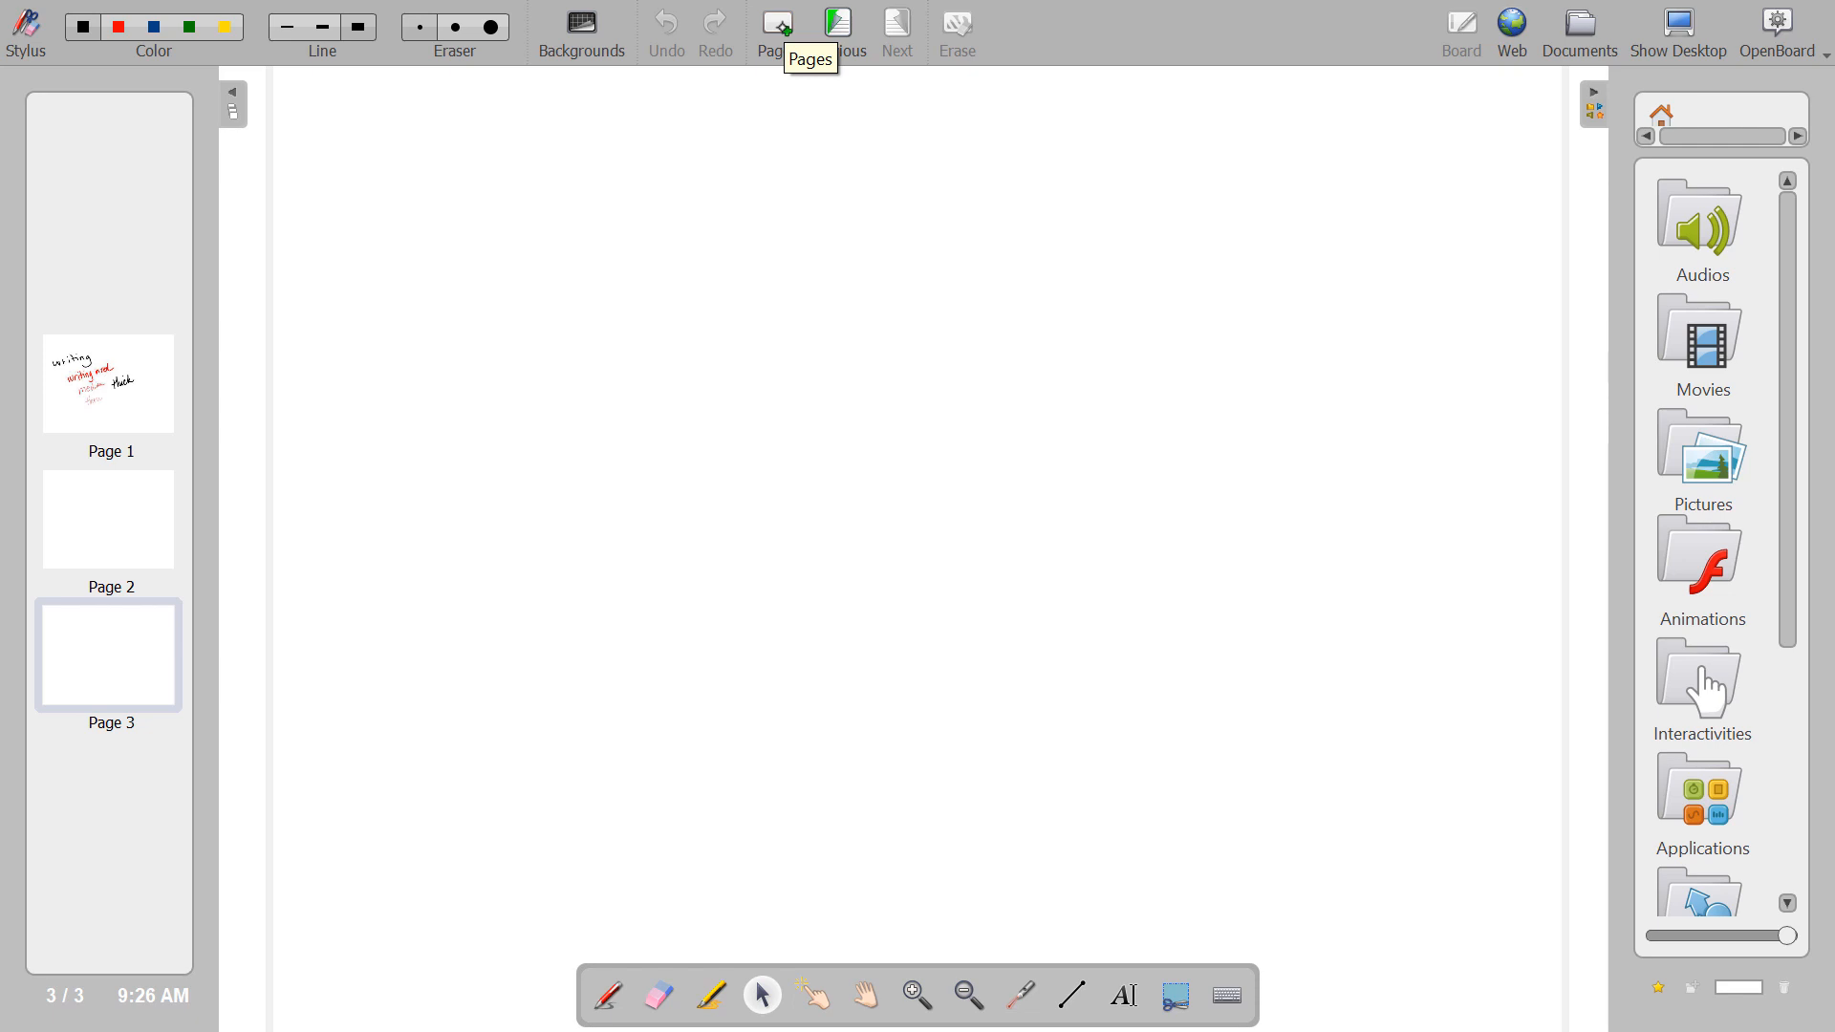
# Duplicate page 1 with its handwriting and remove the duplicate from the document
pyautogui.click(98, 386)
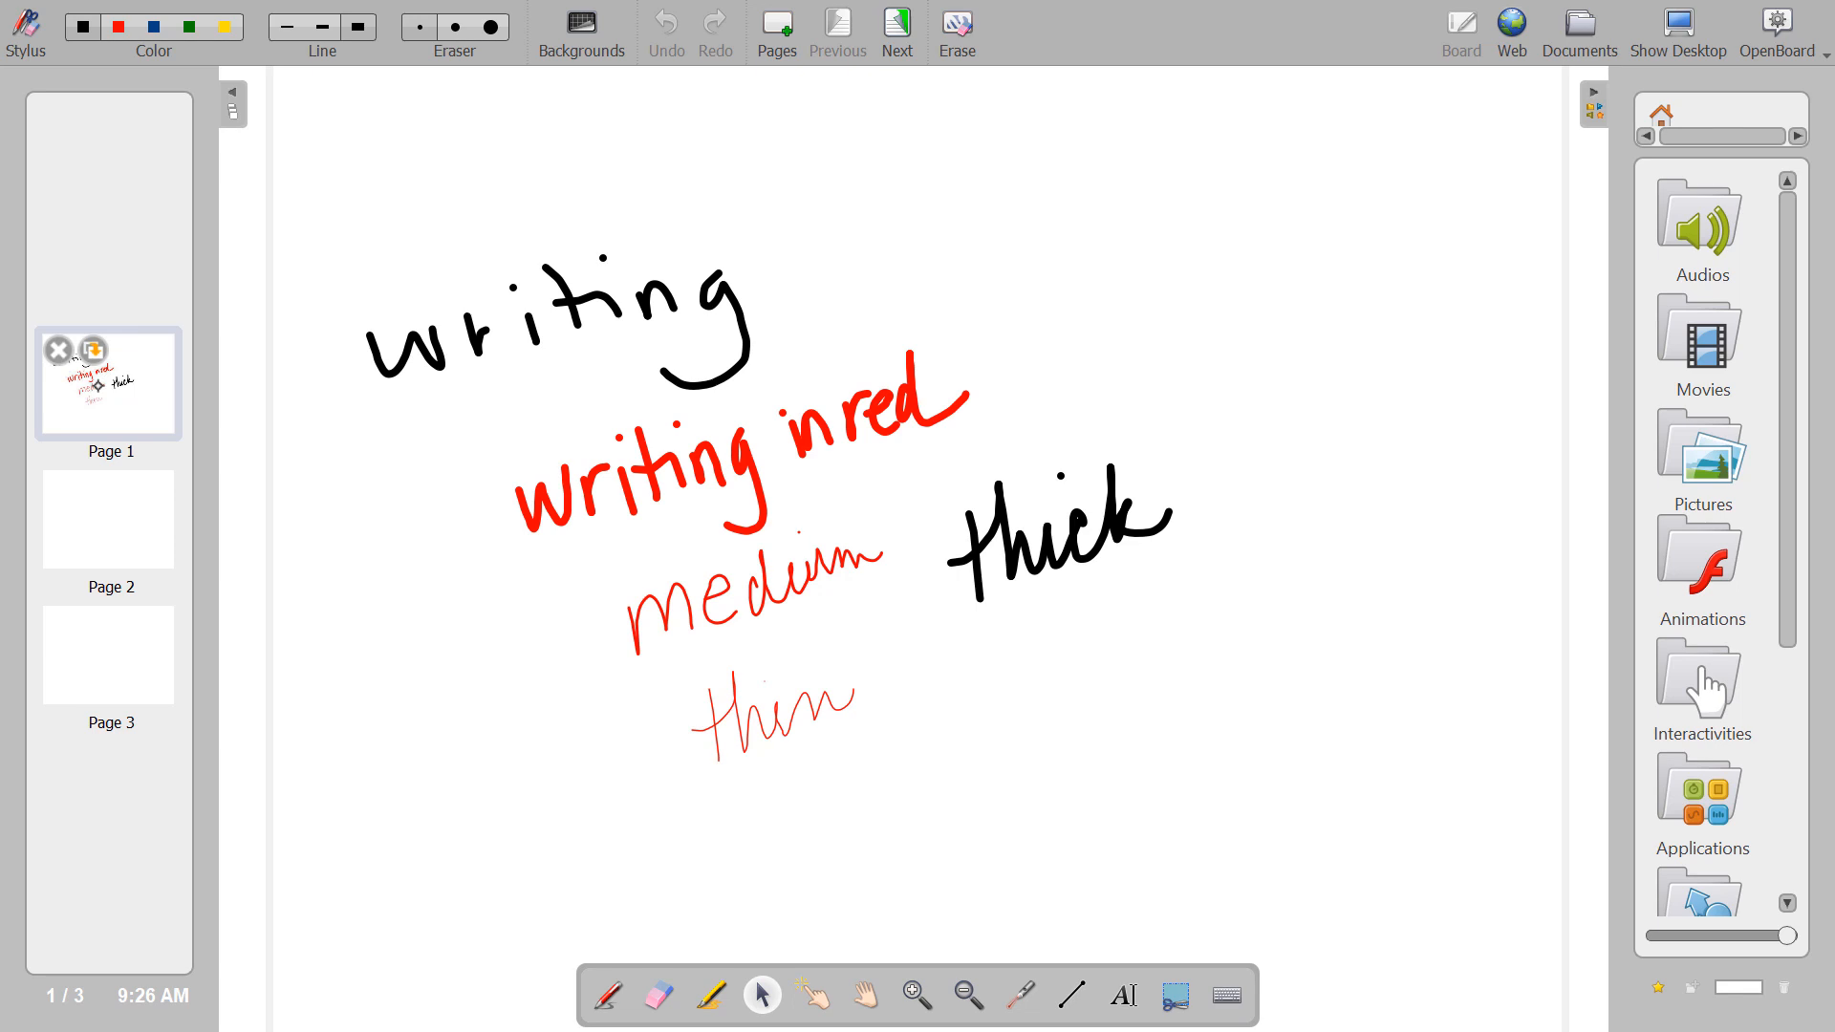
pyautogui.click(225, 27)
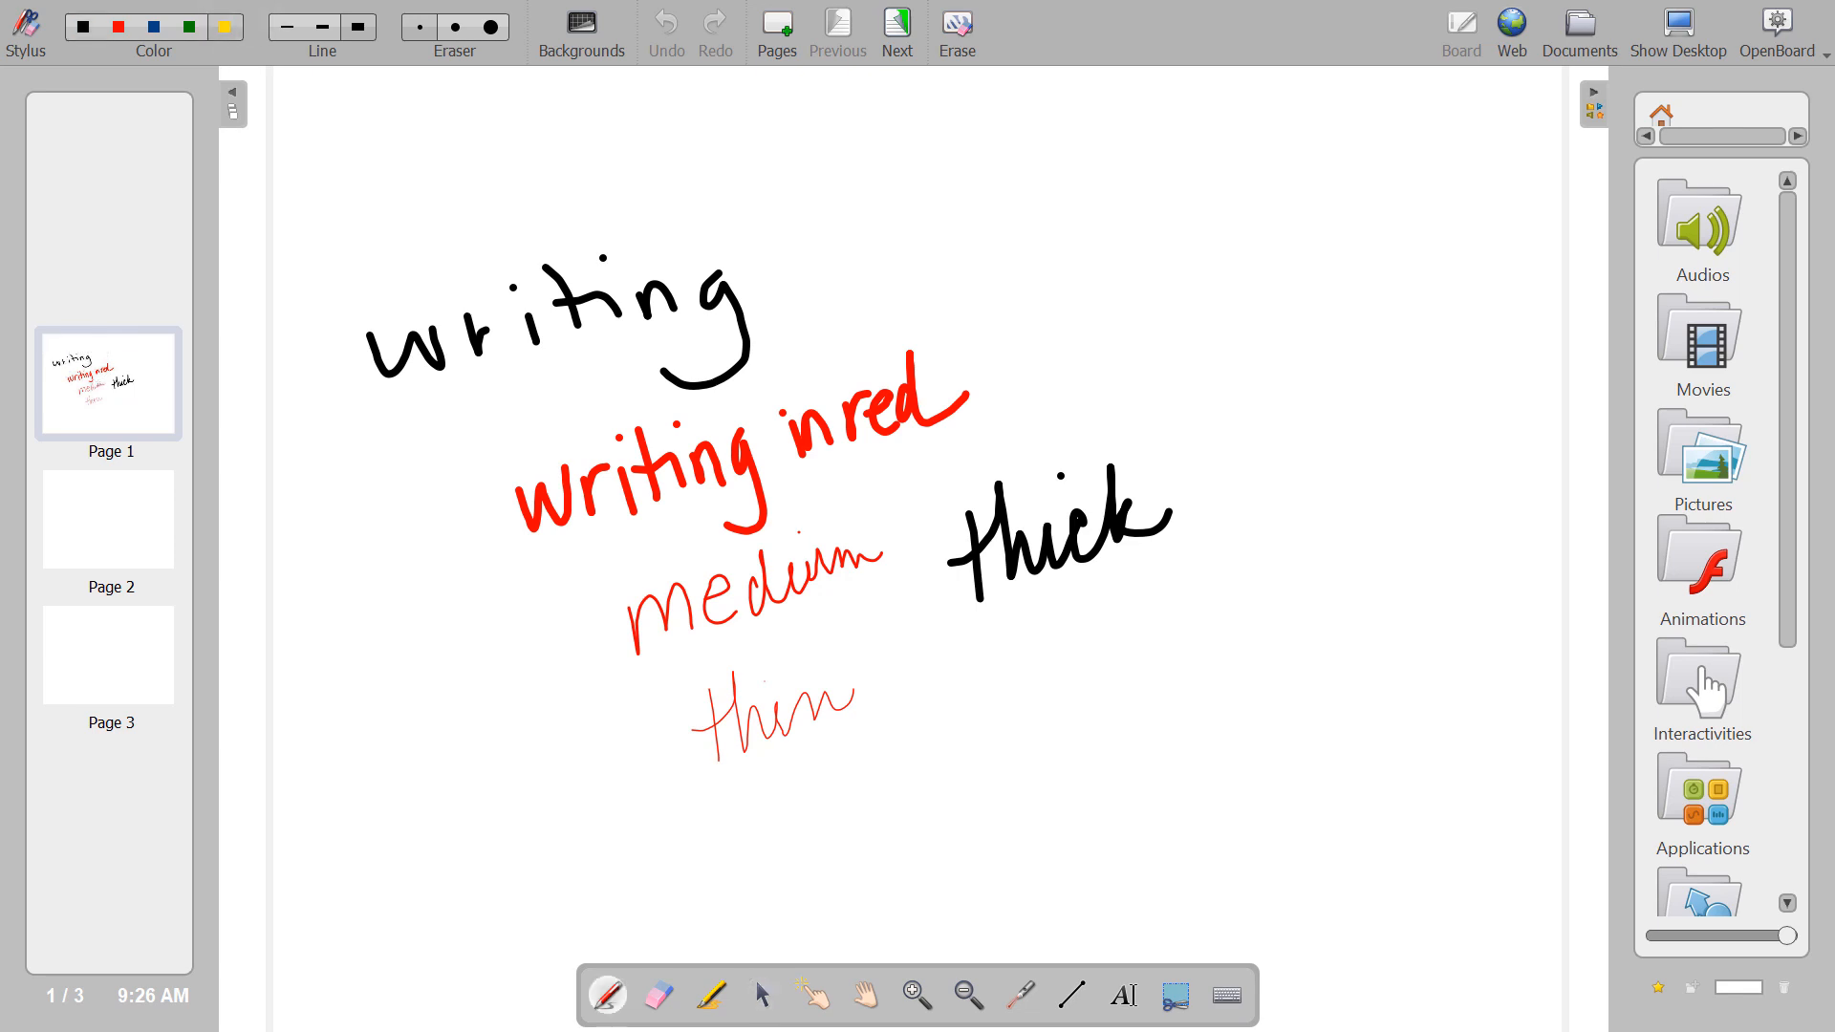
pyautogui.moveTo(95, 342)
pyautogui.click(94, 349)
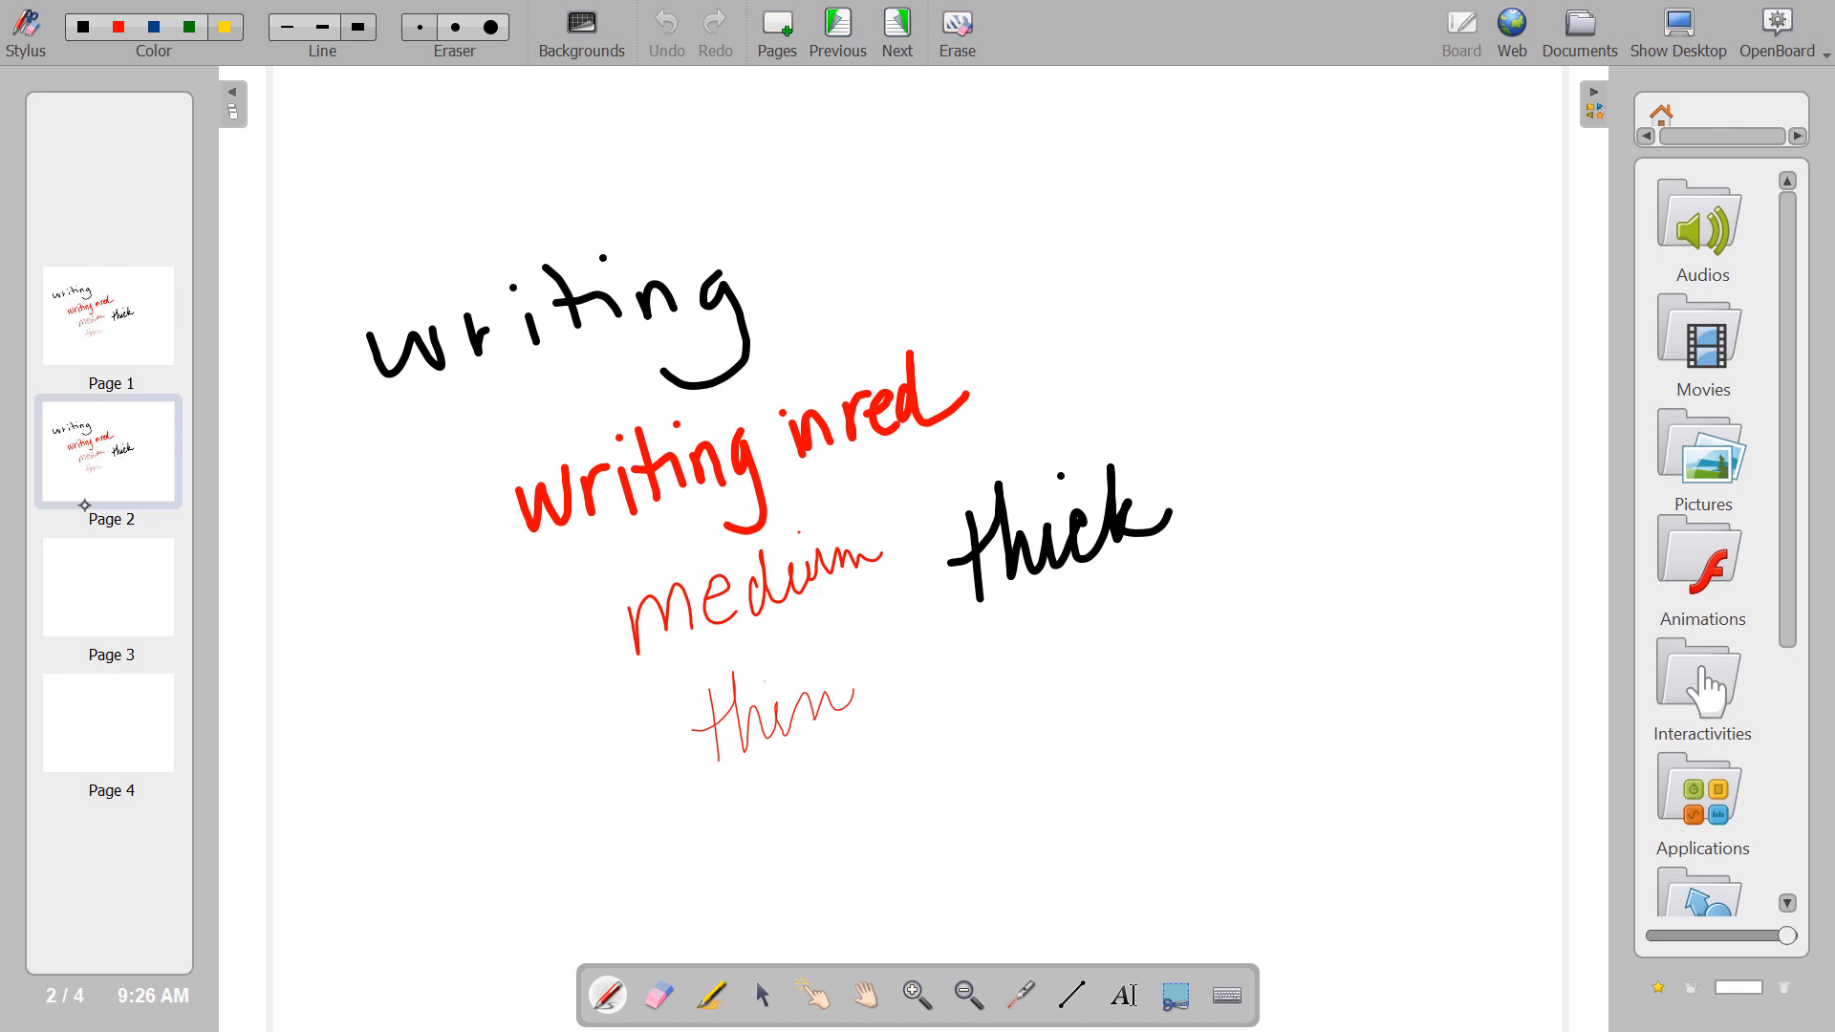
pyautogui.click(55, 421)
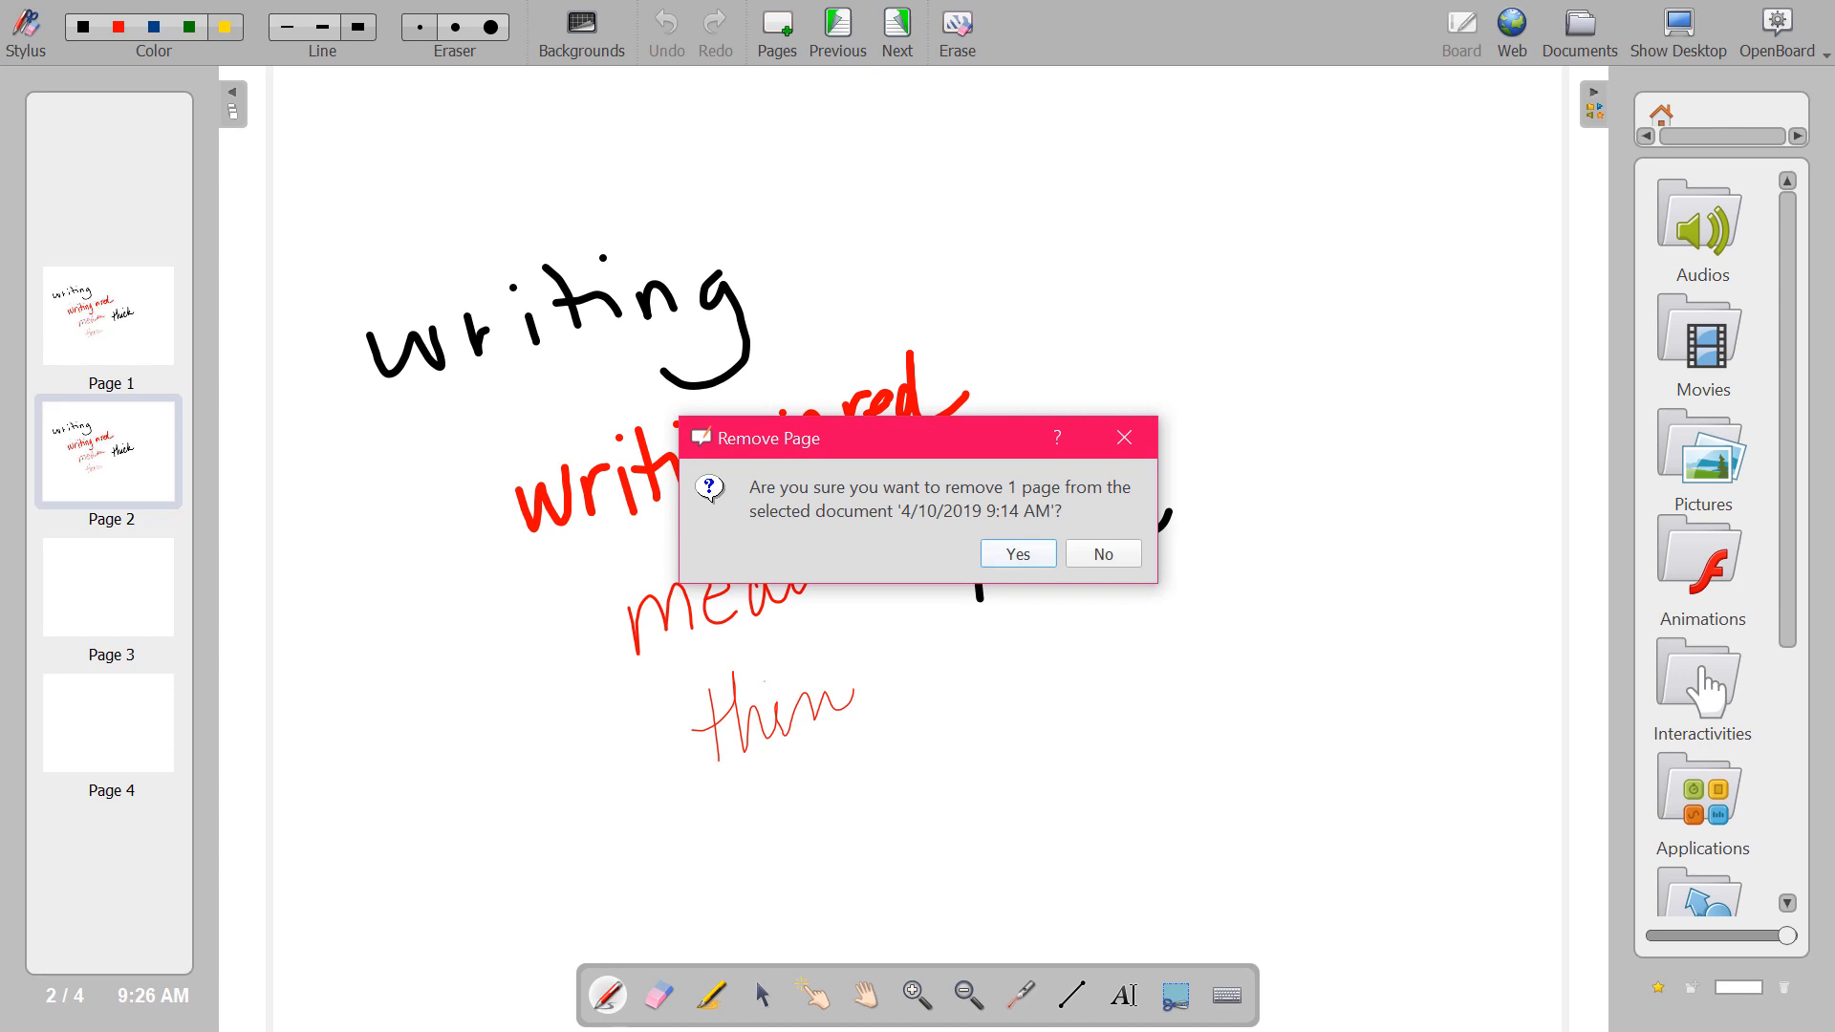
pyautogui.click(1016, 554)
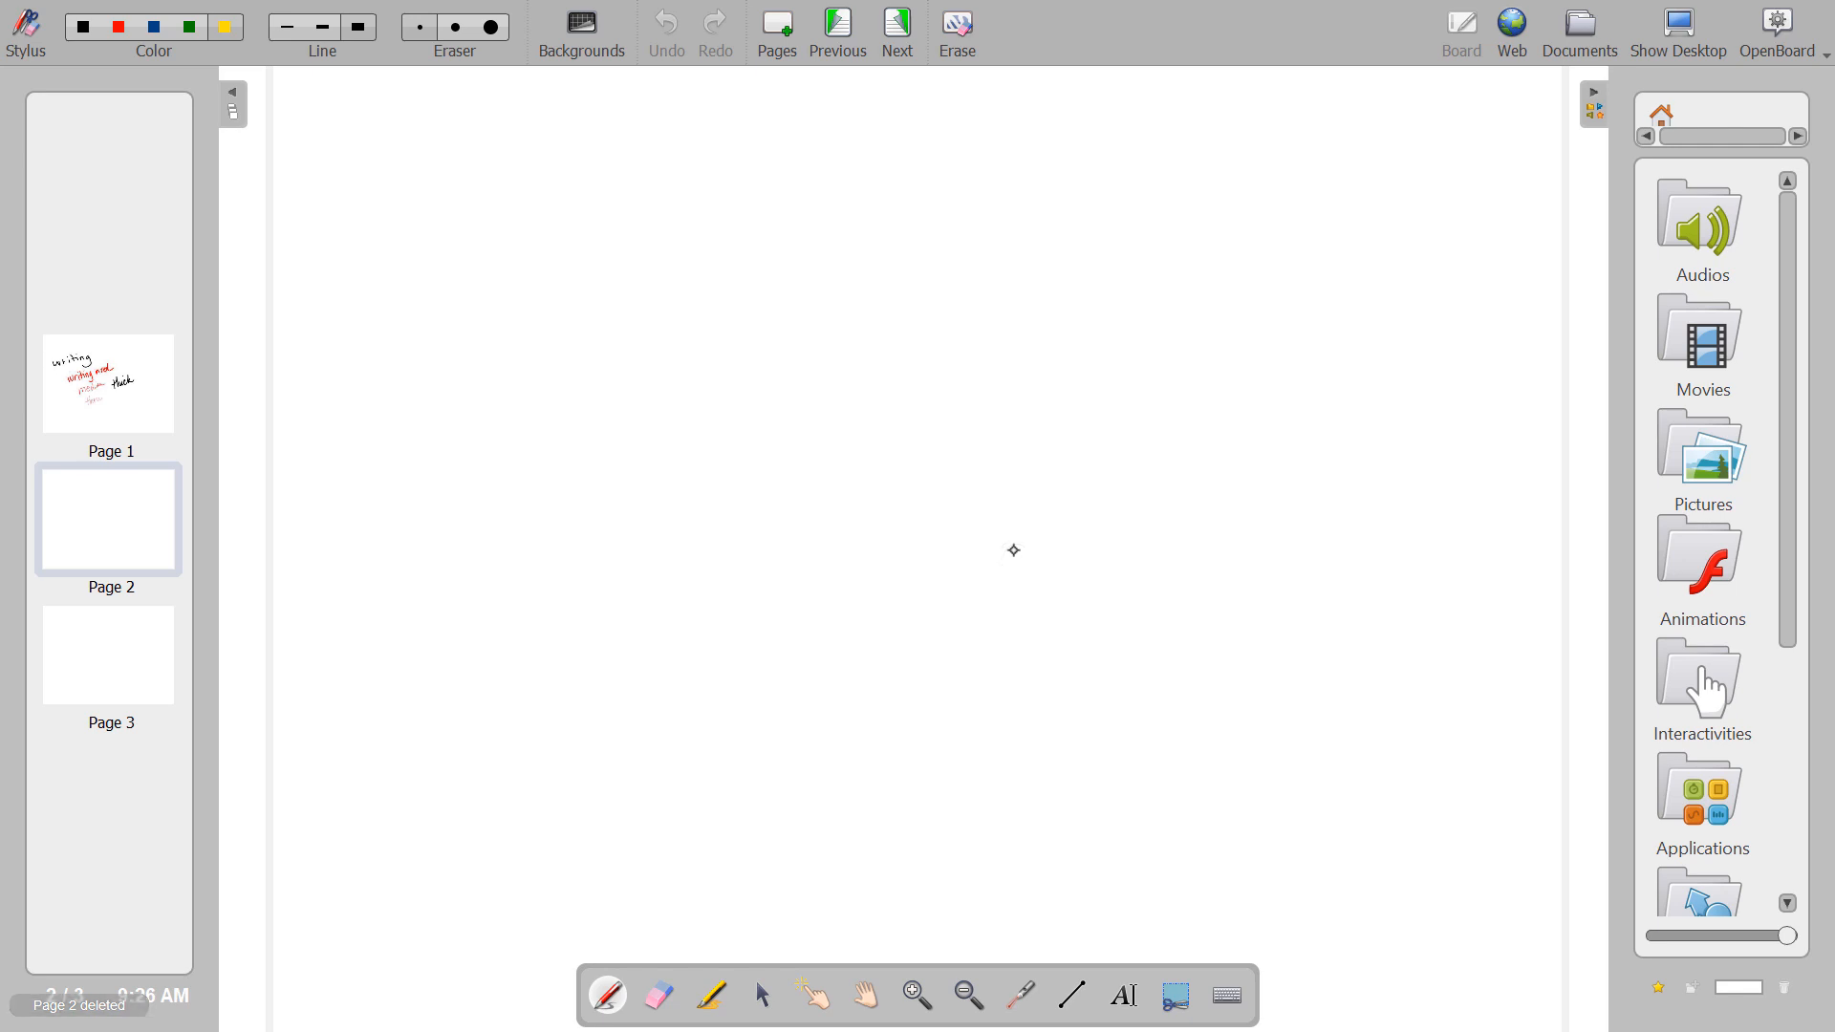
# From page 1, step forward page by page to page 3 and back to page 1
pyautogui.click(111, 403)
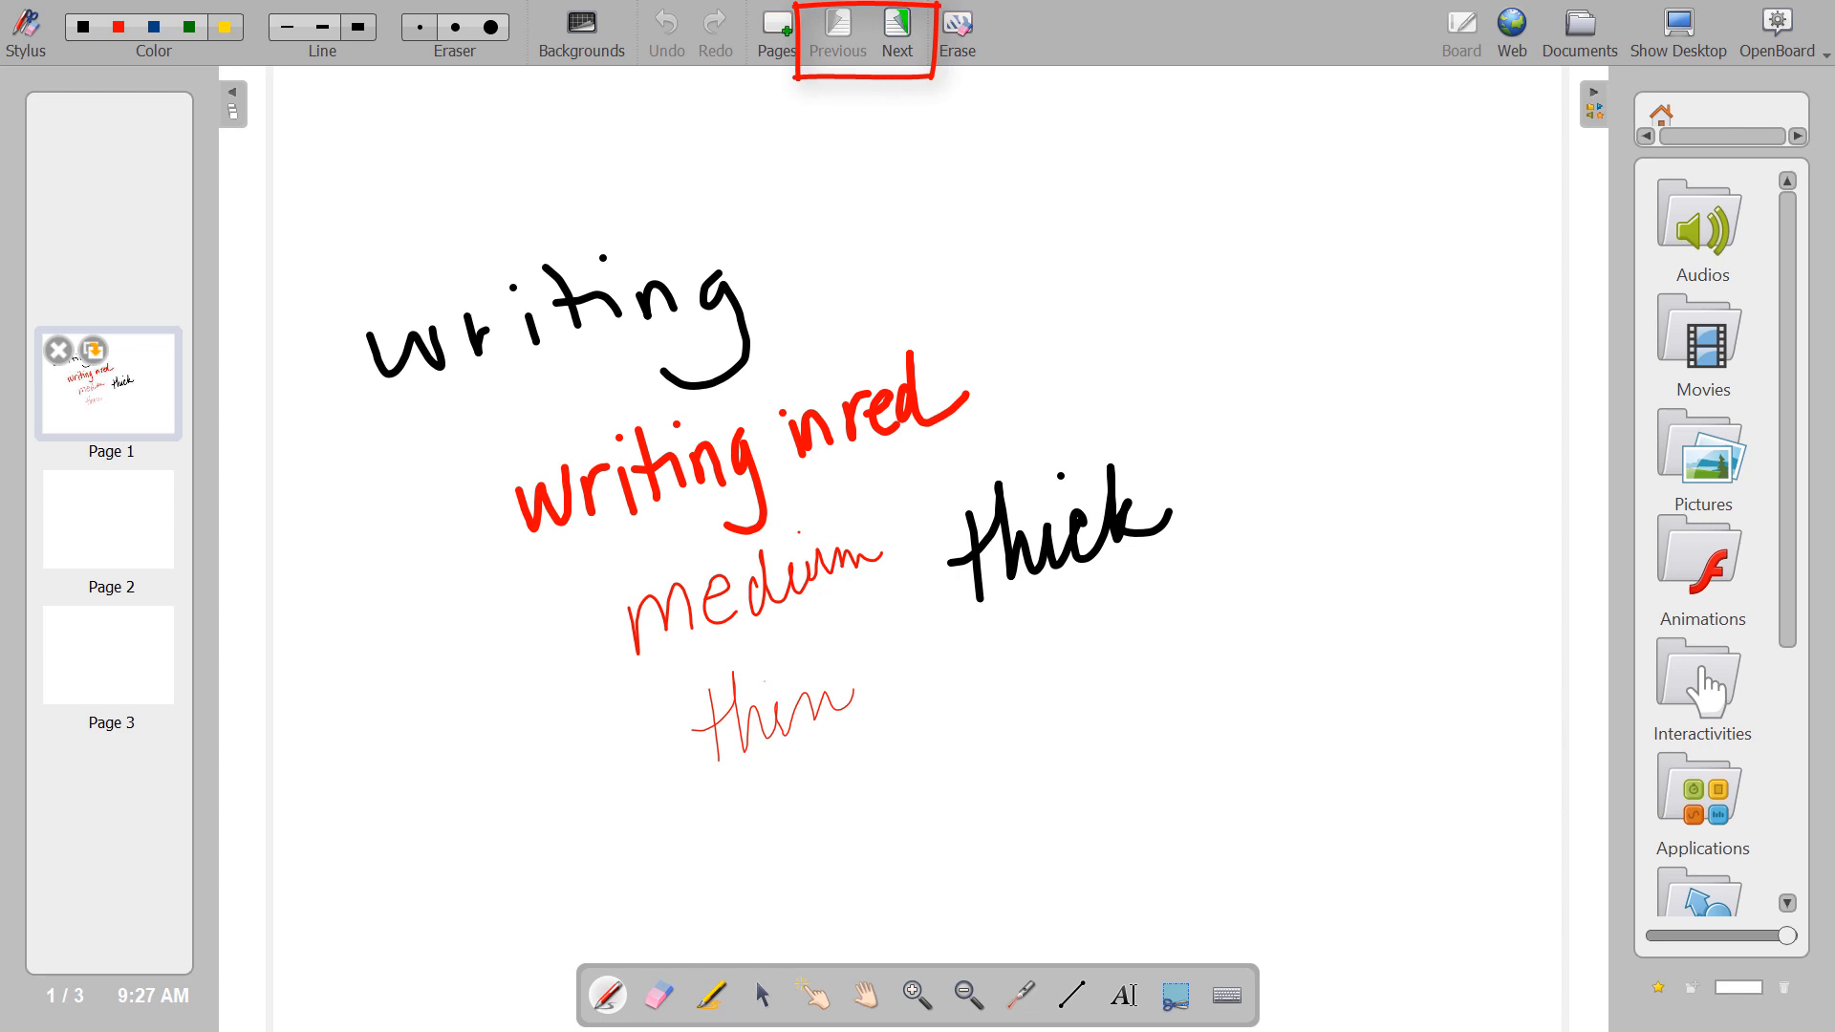
pyautogui.click(899, 31)
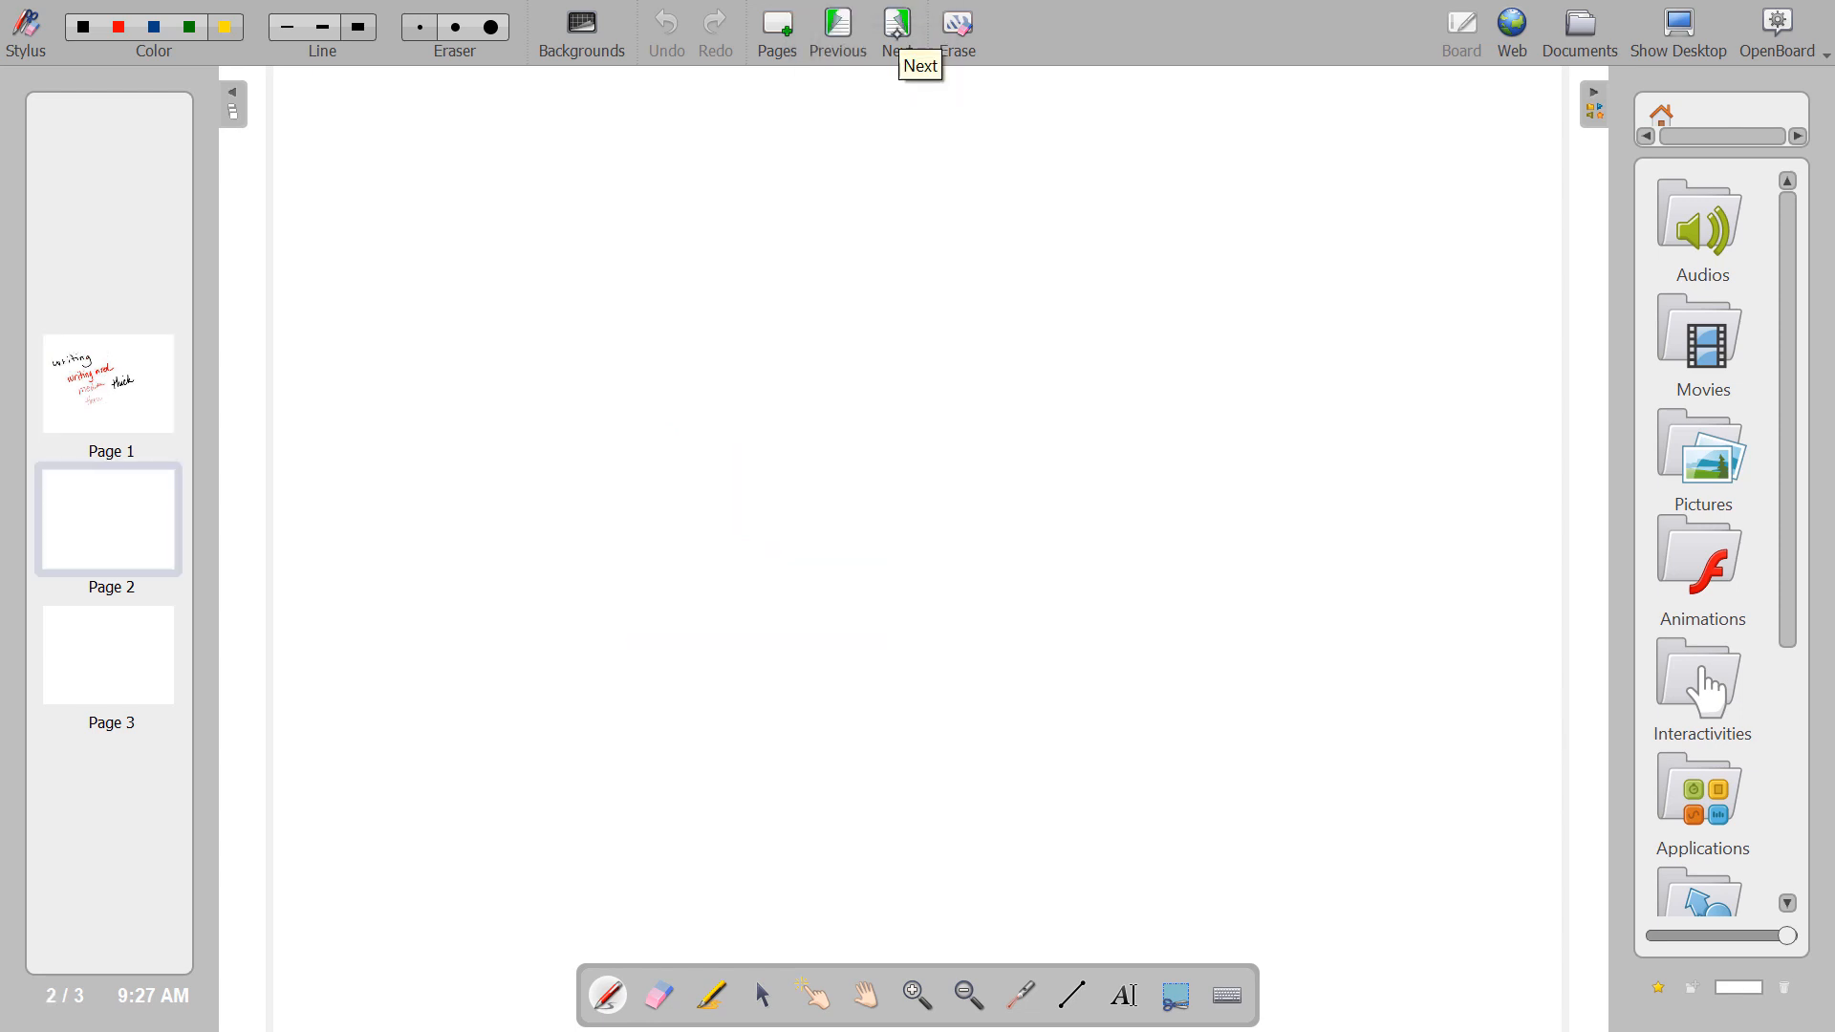
pyautogui.click(899, 30)
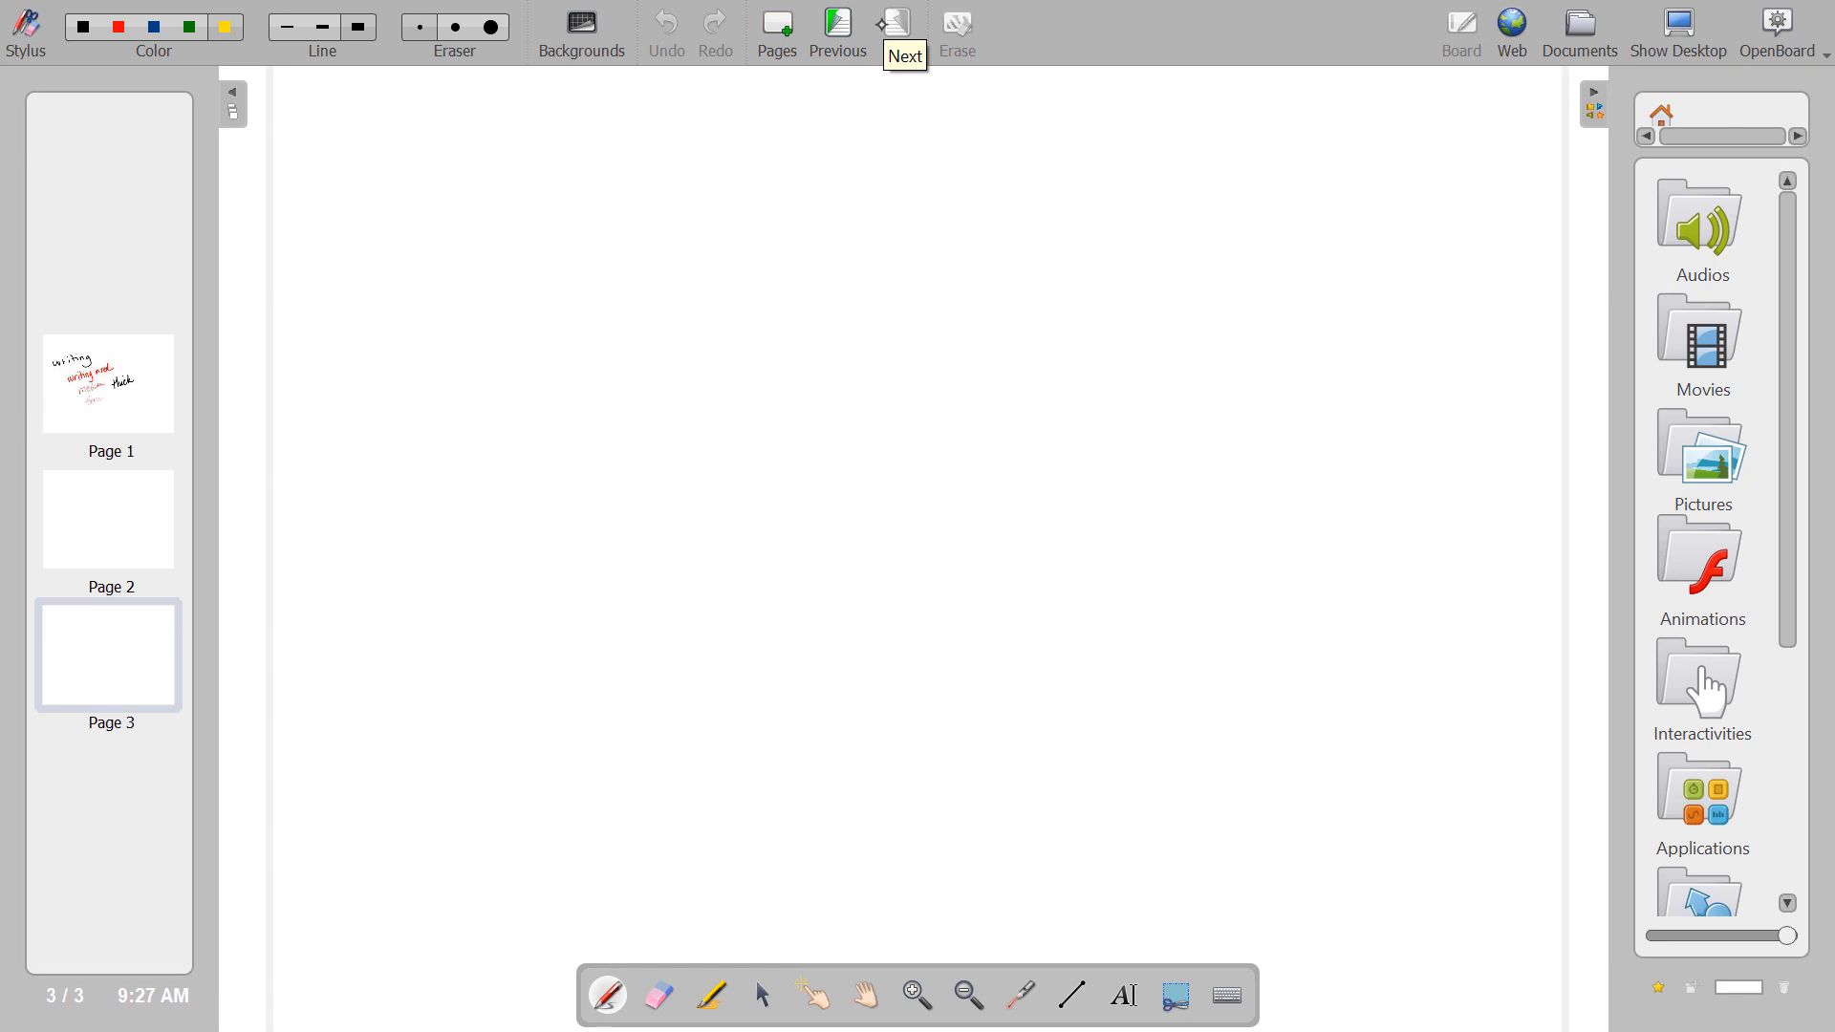
pyautogui.click(840, 29)
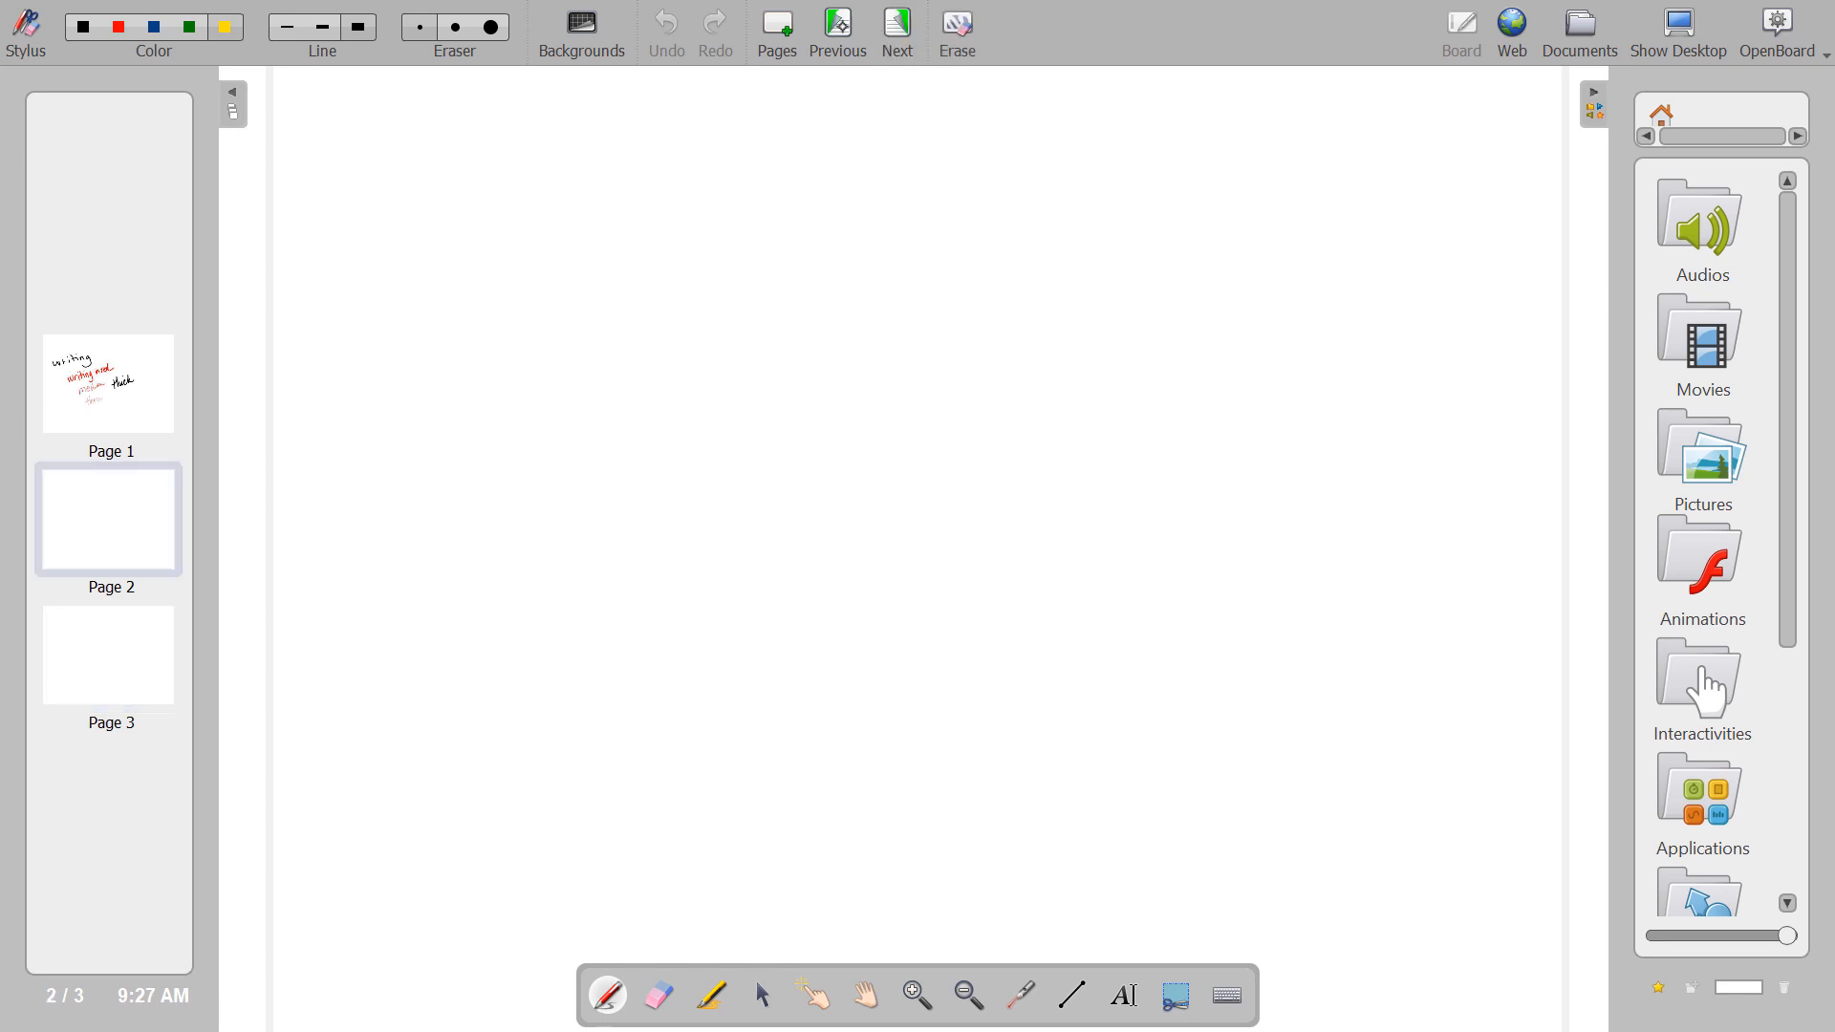
pyautogui.click(840, 29)
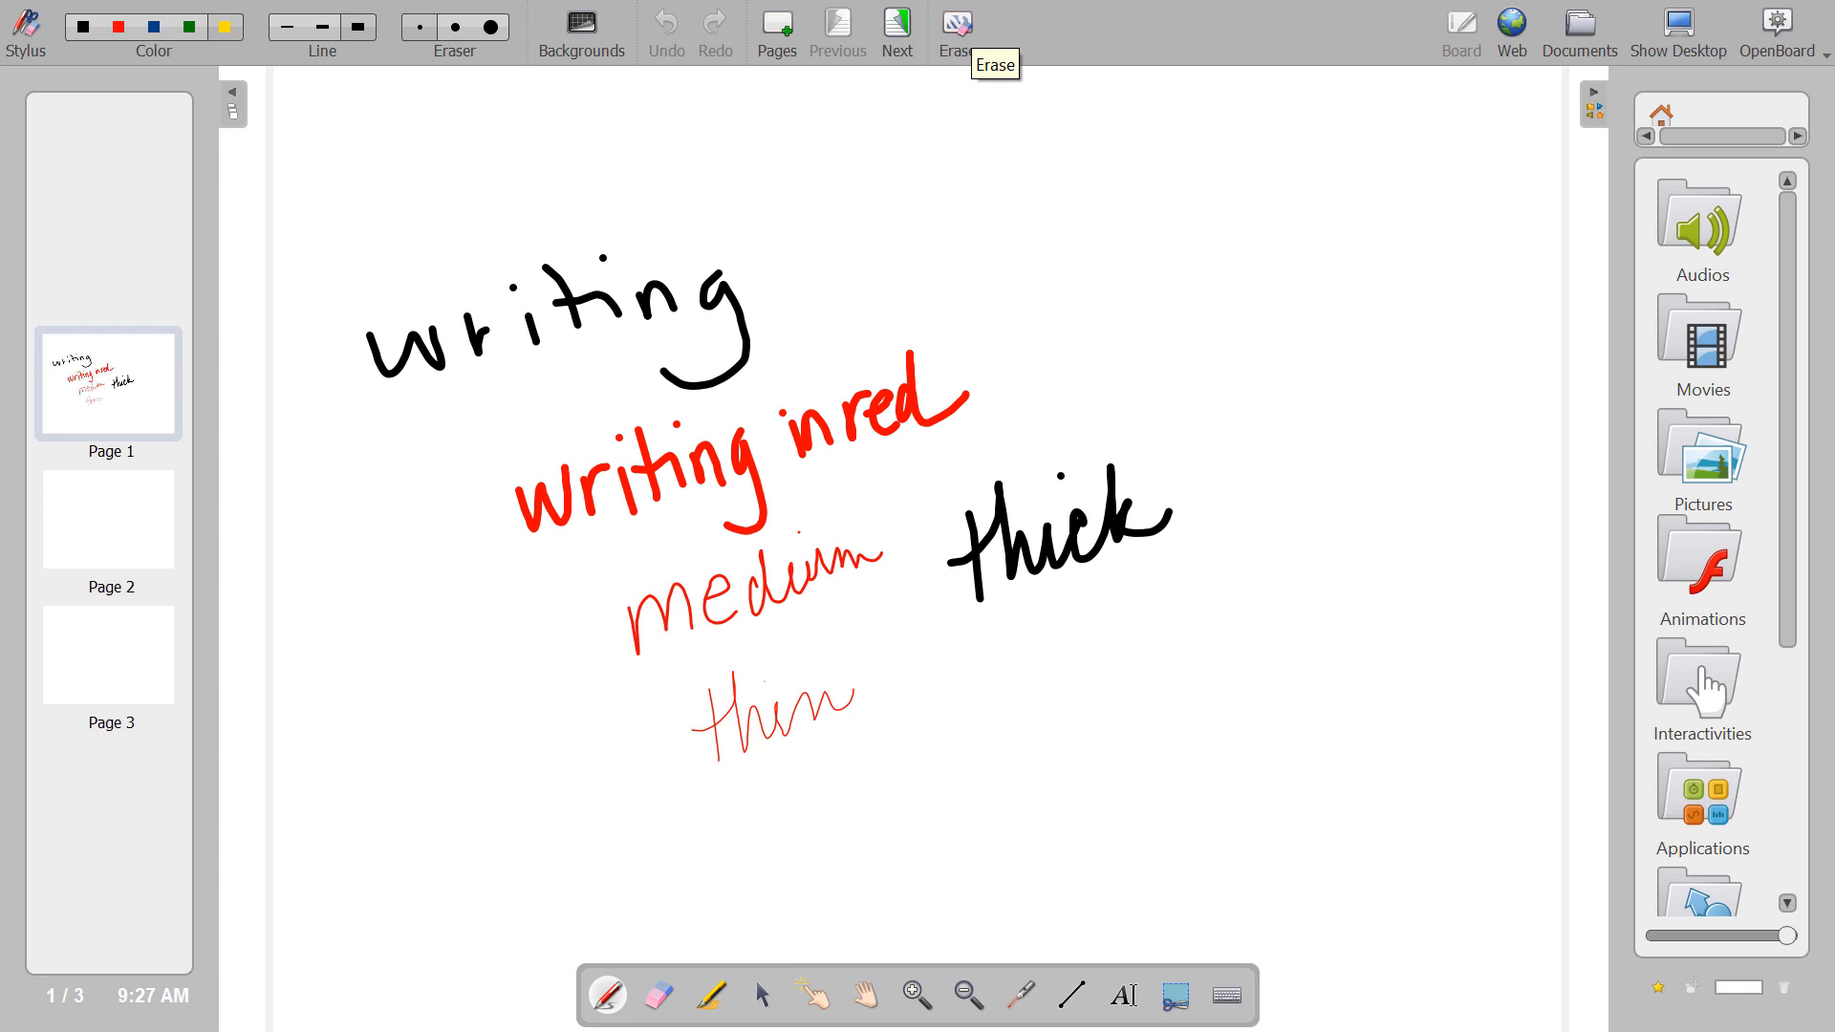
# Handwrite "Page 2" in red on the blank second page
pyautogui.click(112, 521)
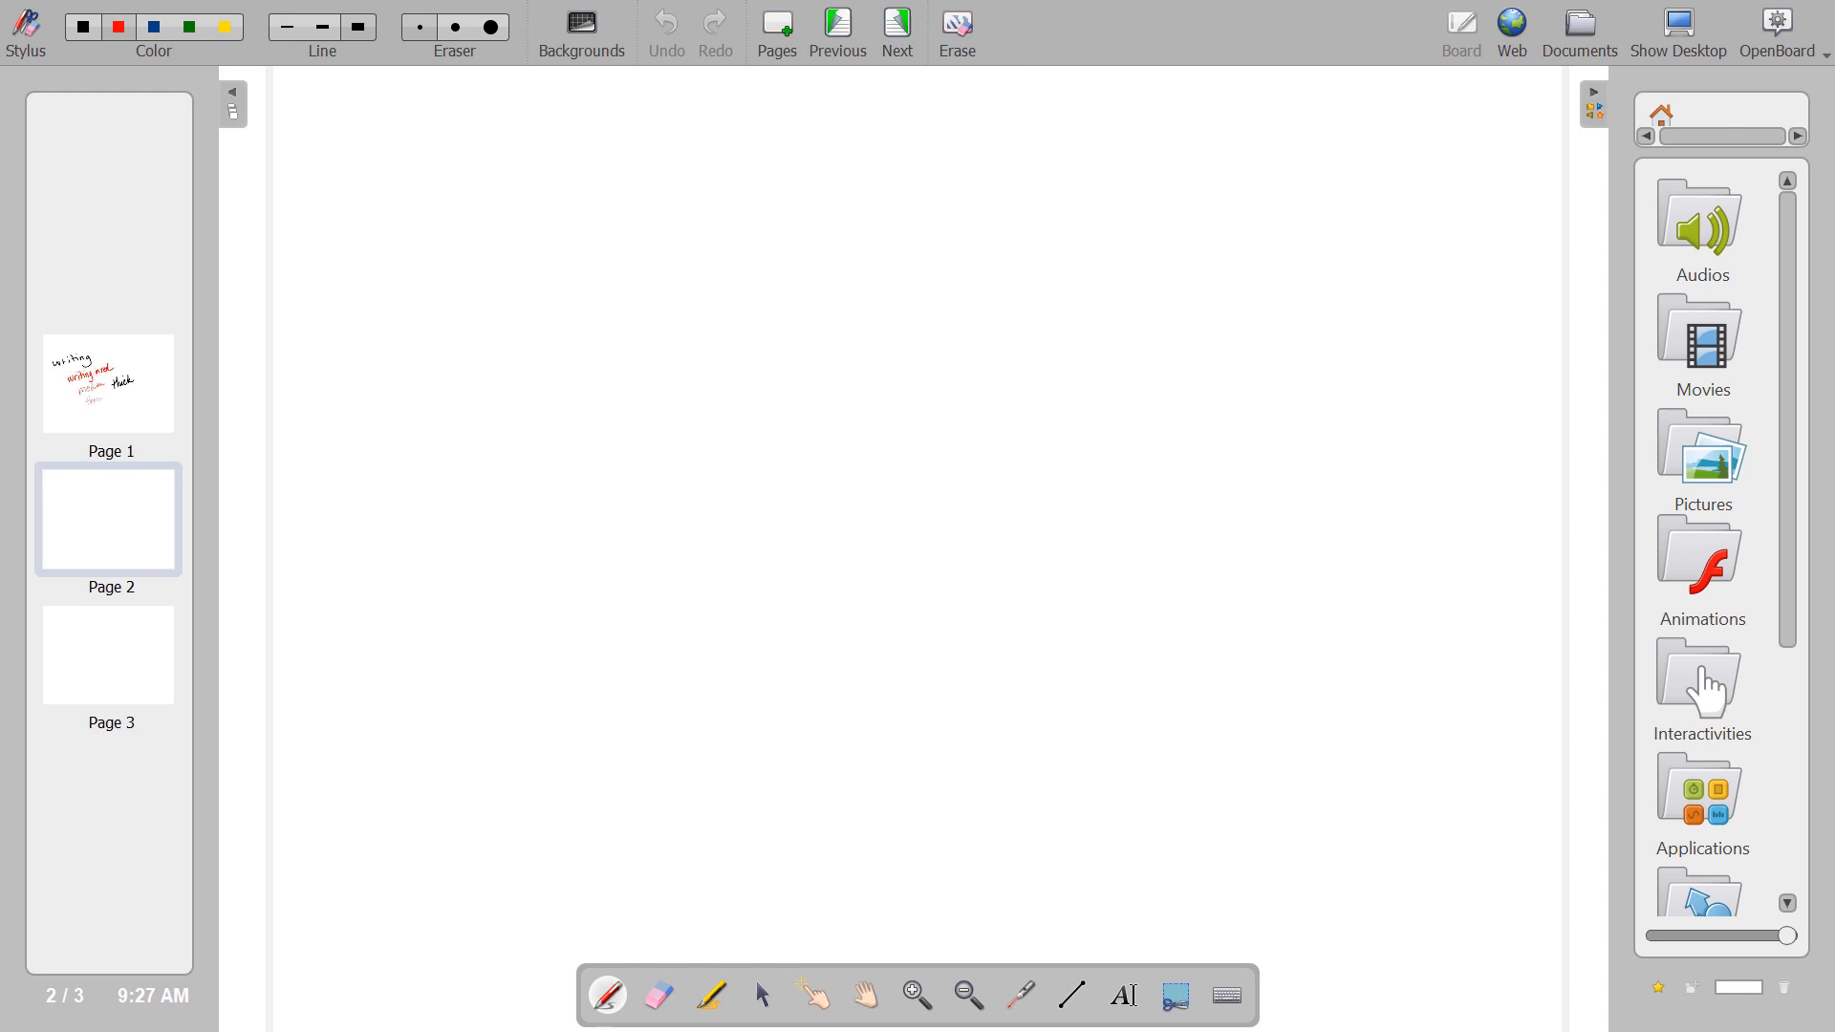
pyautogui.moveTo(494, 349)
pyautogui.mouseDown()
pyautogui.moveTo(519, 342)
pyautogui.moveTo(511, 414)
pyautogui.mouseUp()
pyautogui.moveTo(576, 403)
pyautogui.mouseDown()
pyautogui.moveTo(567, 449)
pyautogui.moveTo(648, 406)
pyautogui.moveTo(699, 435)
pyautogui.mouseUp()
pyautogui.moveTo(732, 337); pyautogui.dragTo(807, 386)
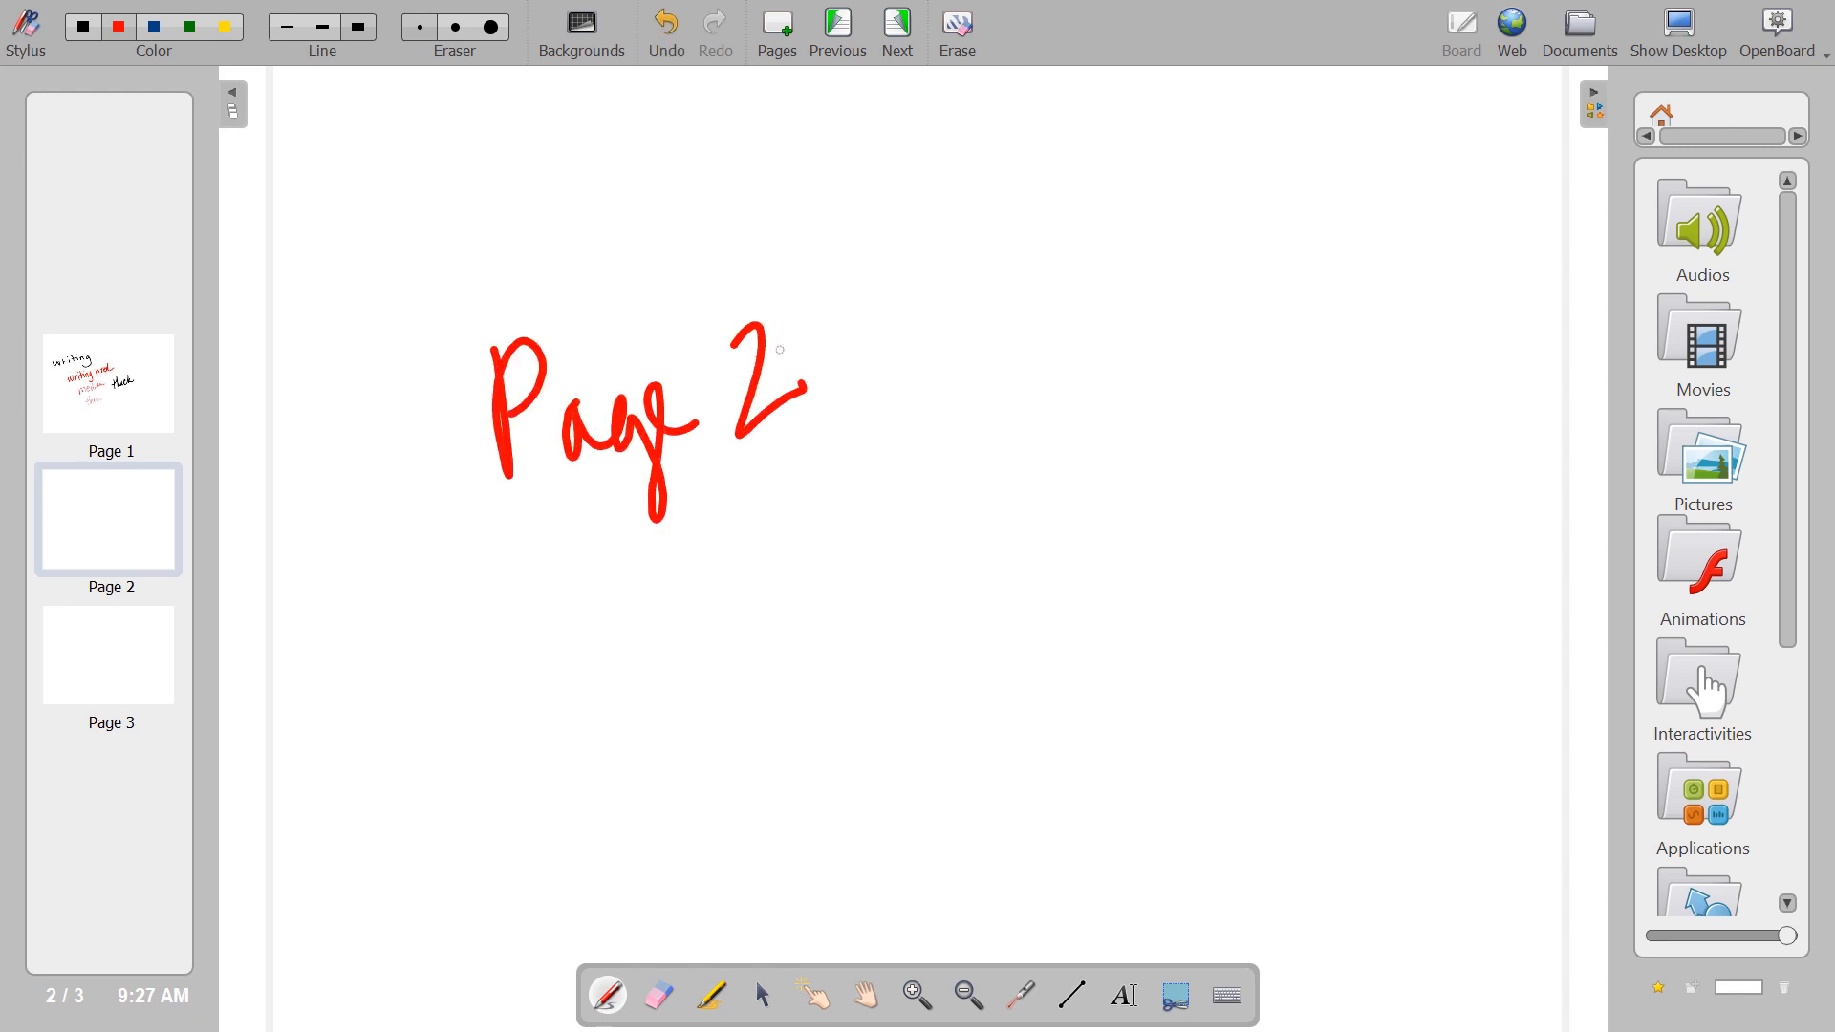
# Erase all content from page 1 and compare it with page 2
pyautogui.click(113, 394)
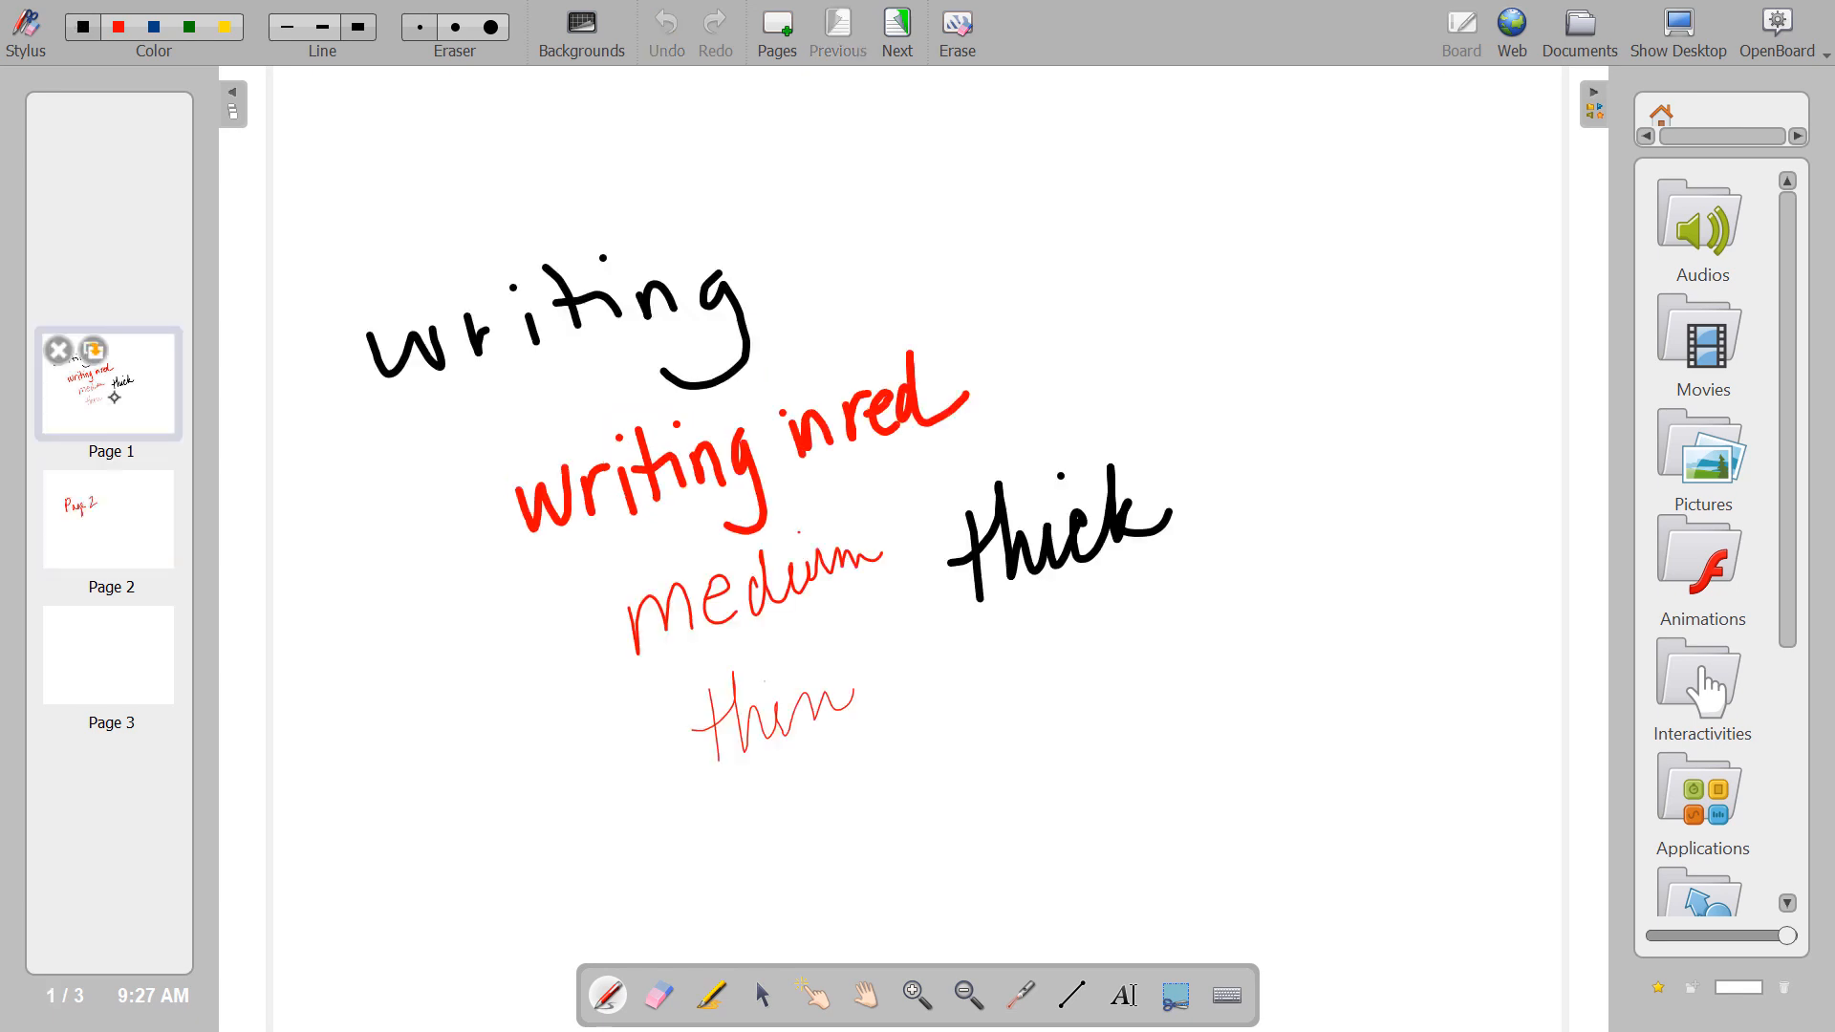
pyautogui.click(955, 27)
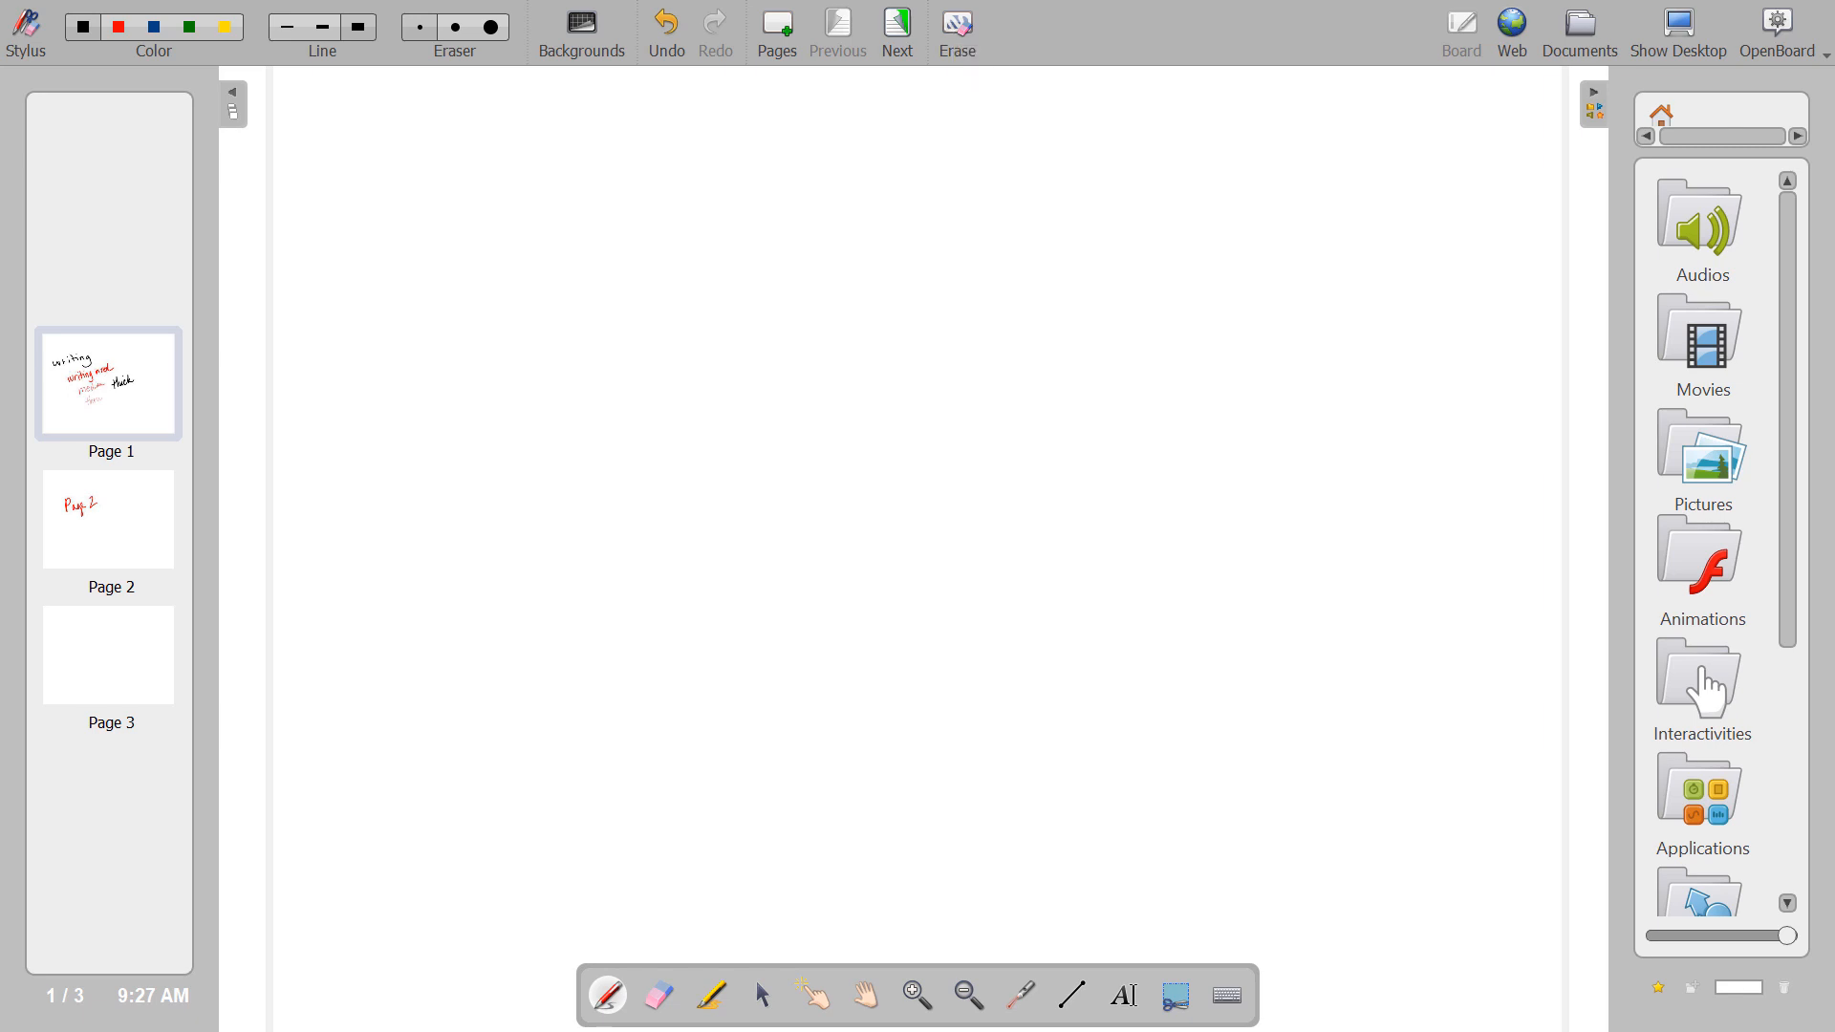
pyautogui.click(130, 522)
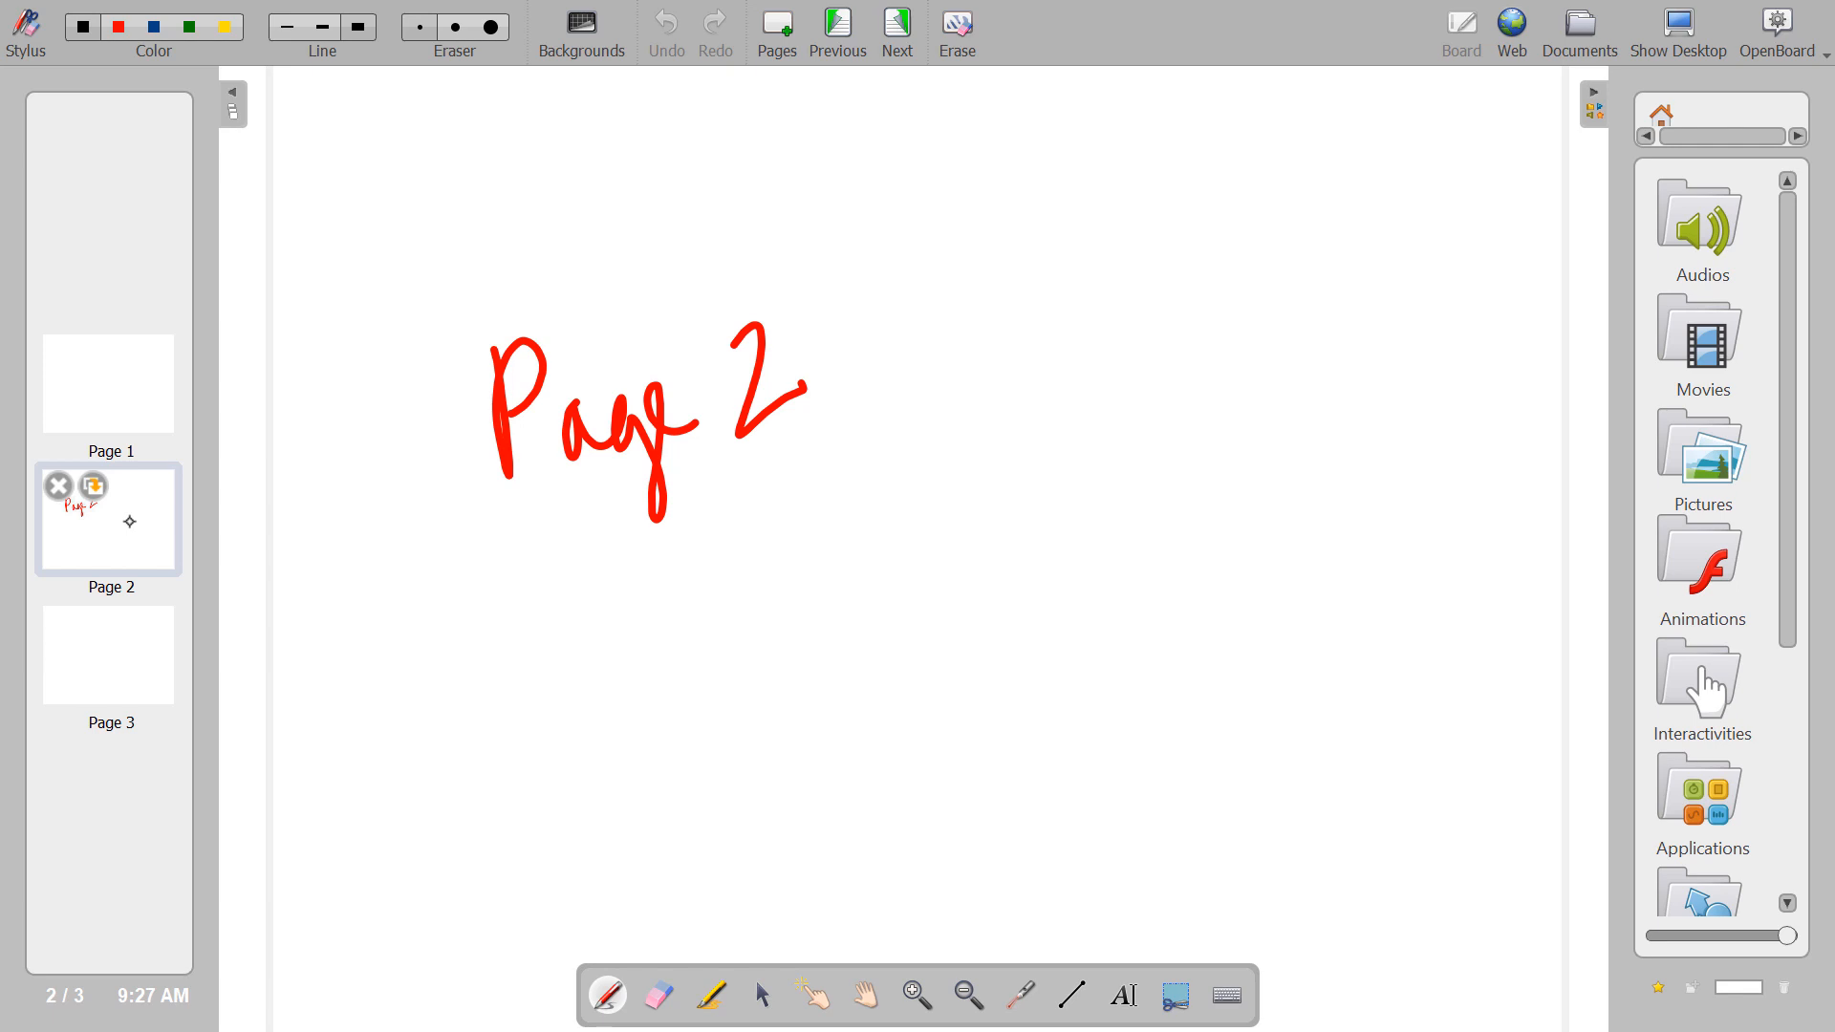
pyautogui.click(128, 374)
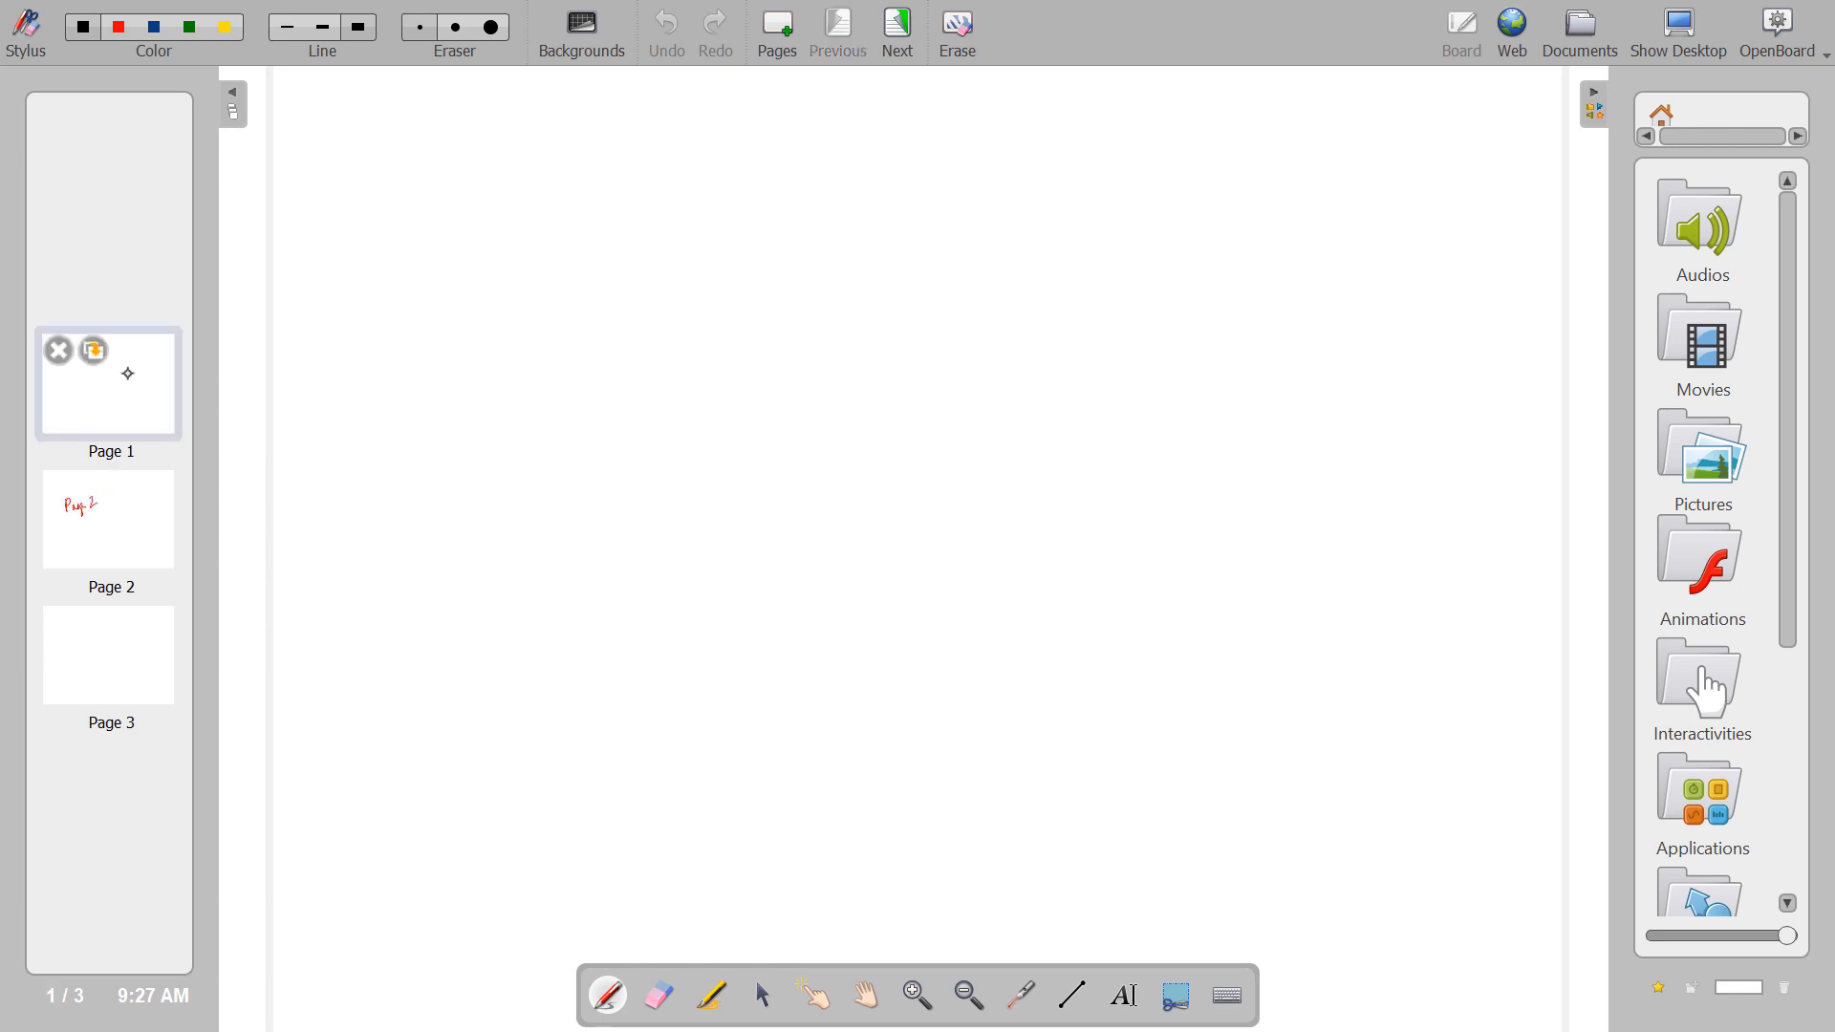